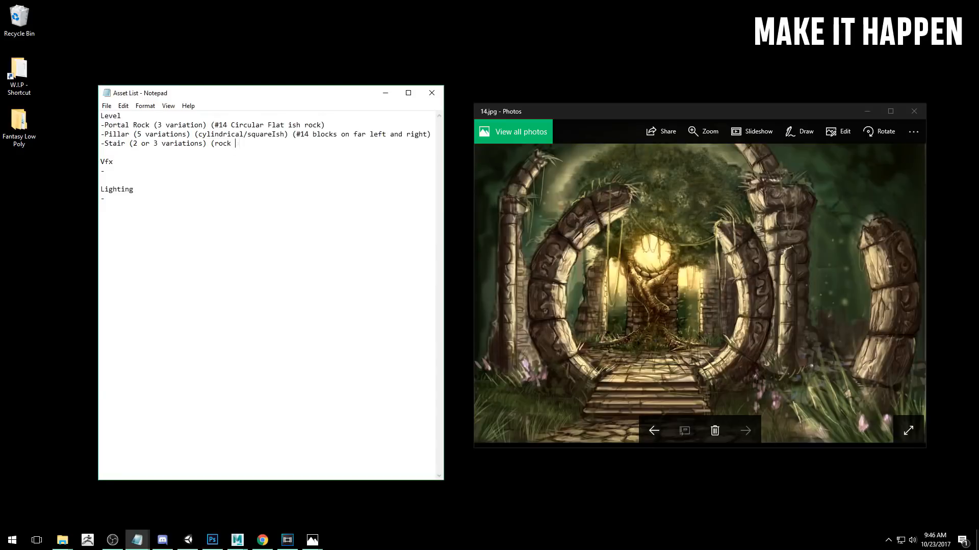
{"action": "type", "text": "plates looking)(#14 ref)"}
{"action": "key", "text": "Return"}
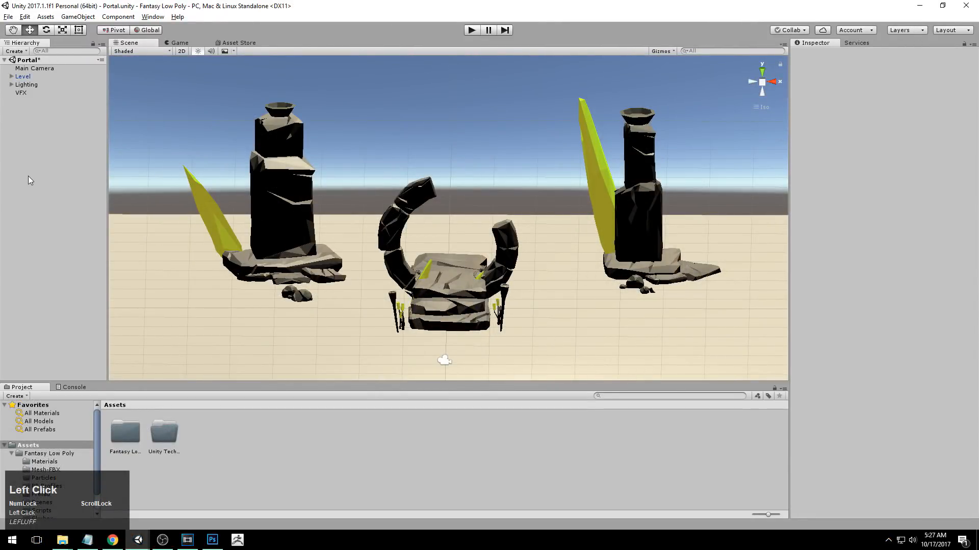
Set the color space to Gamma in the Player settings opened from Build Settings, and close Build Settings.
{"action": "left_click", "coordinate": [8, 16]}
{"action": "left_click", "coordinate": [56, 118]}
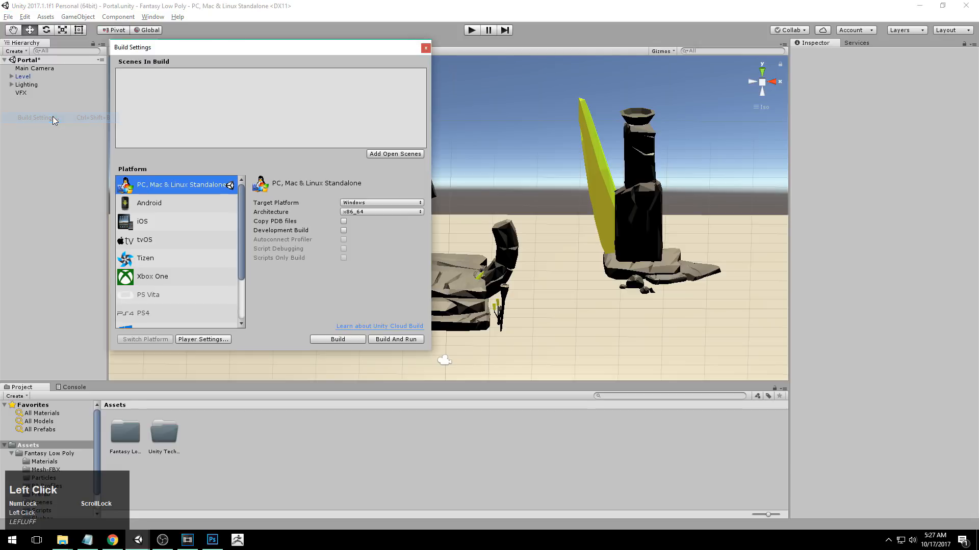
{"action": "left_click", "coordinate": [212, 340]}
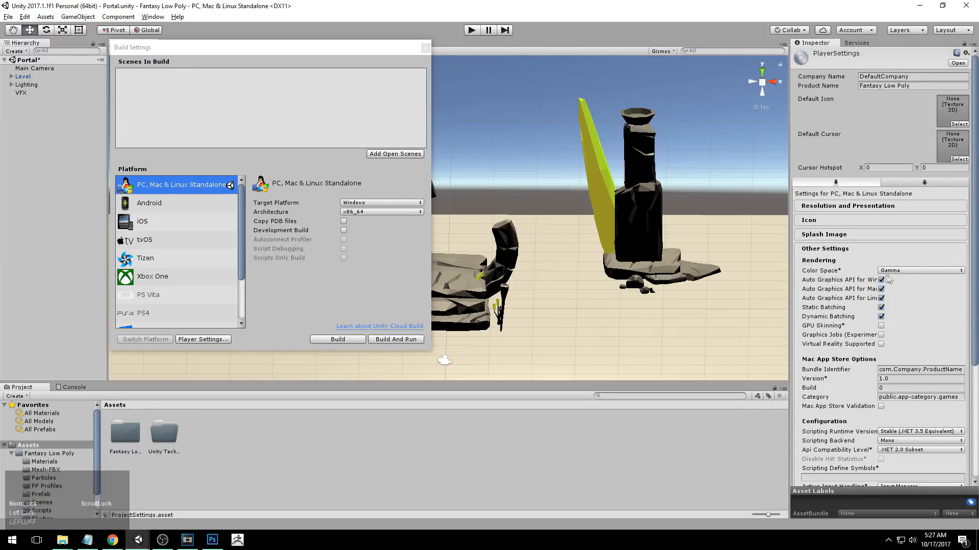
{"action": "left_click", "coordinate": [917, 273]}
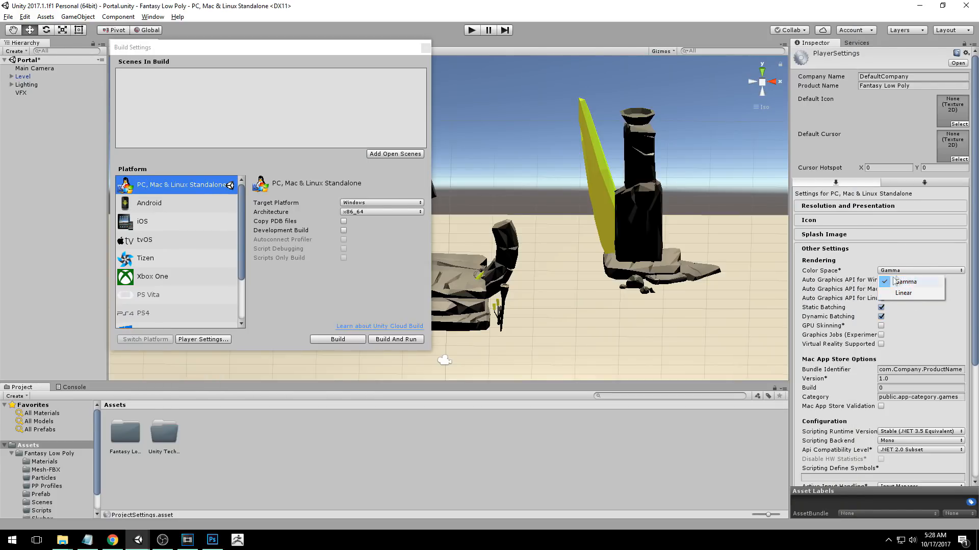
{"action": "left_click", "coordinate": [902, 281]}
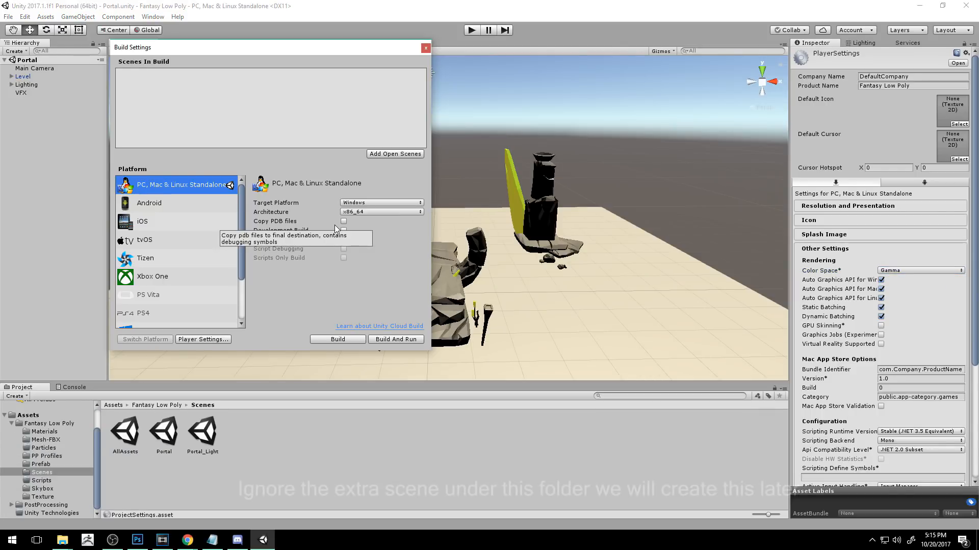
{"action": "left_click", "coordinate": [425, 47]}
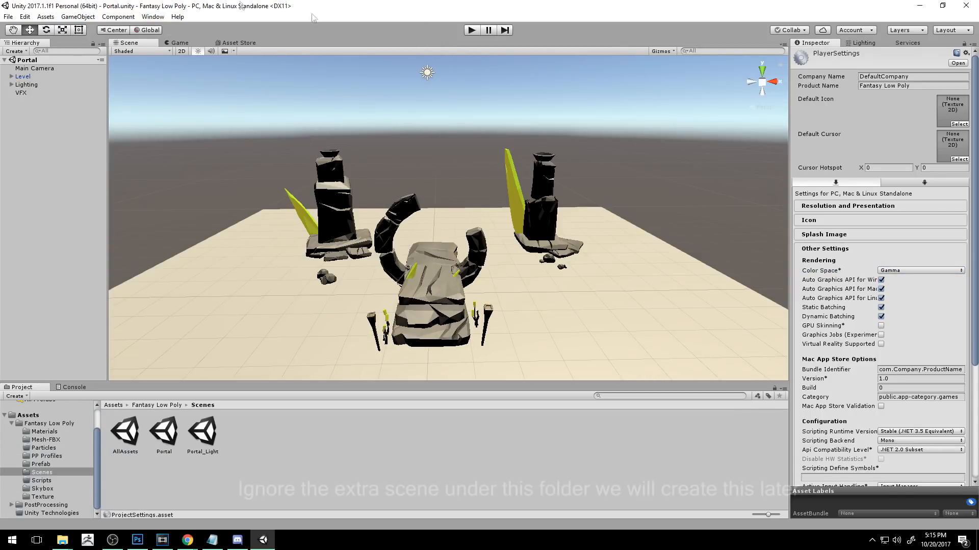
Set Anti Aliasing to Disabled for the Ultra level in the project's Quality settings.
{"action": "left_click", "coordinate": [24, 16]}
{"action": "mouse_move", "coordinate": [82, 273]}
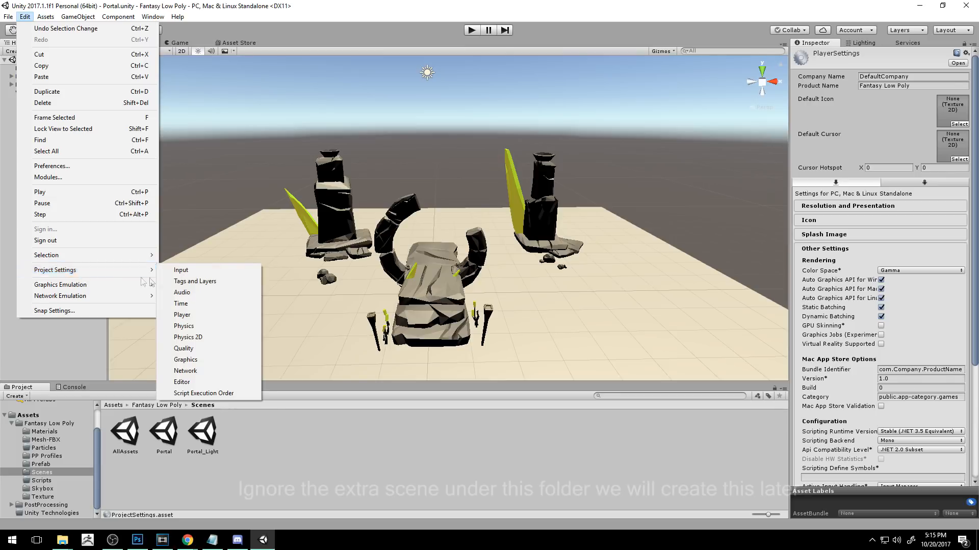
{"action": "left_click", "coordinate": [196, 351]}
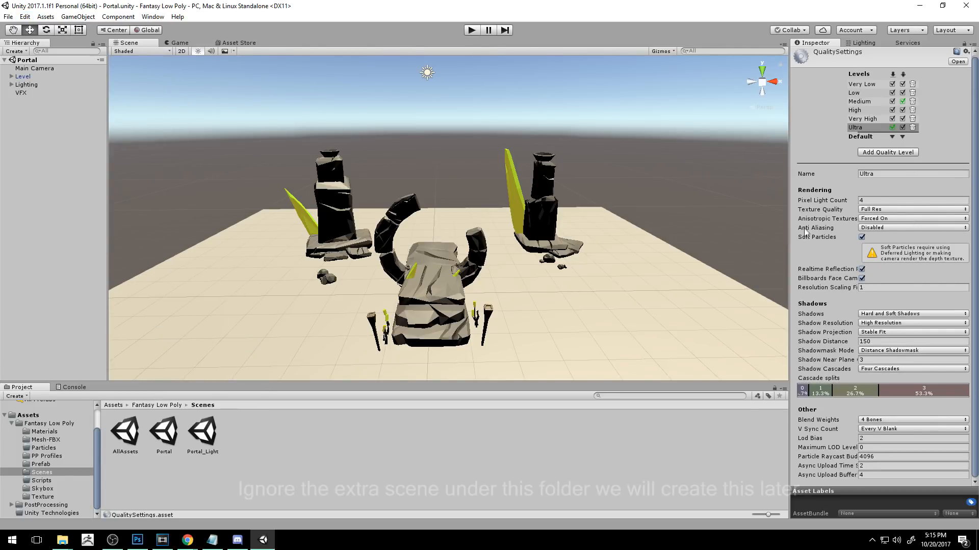
{"action": "left_click", "coordinate": [877, 229]}
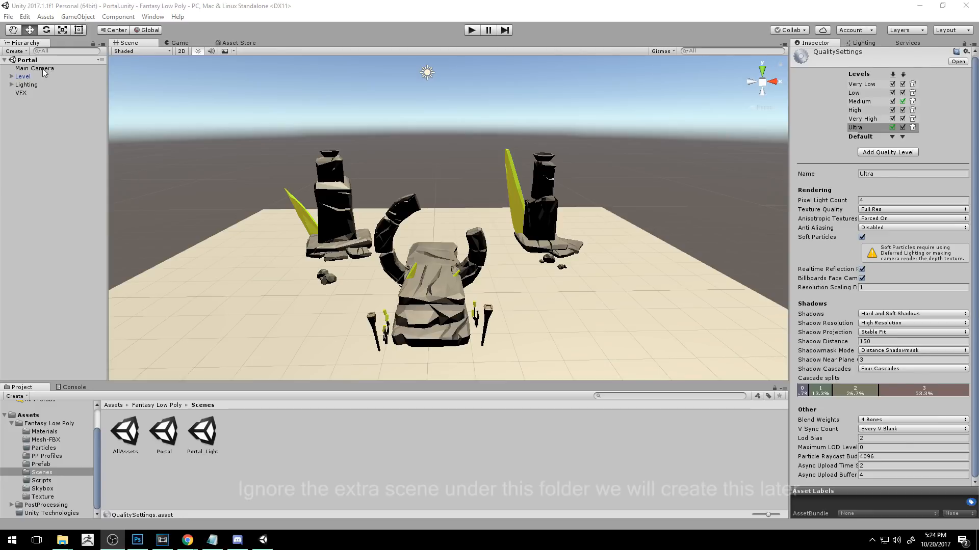
Set the Main Camera's rendering path to Forward and disable Allow MSAA.
{"action": "left_click", "coordinate": [42, 69]}
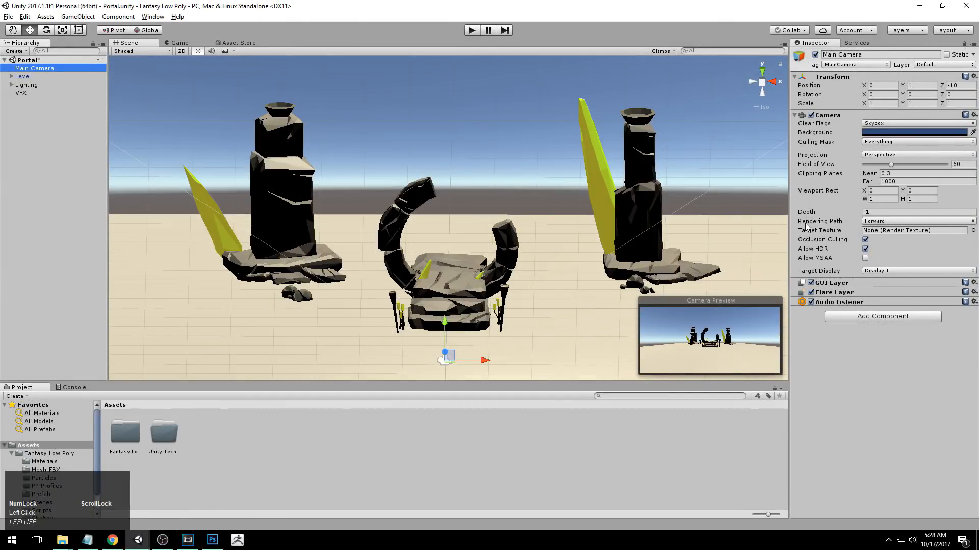
{"action": "left_click", "coordinate": [888, 224]}
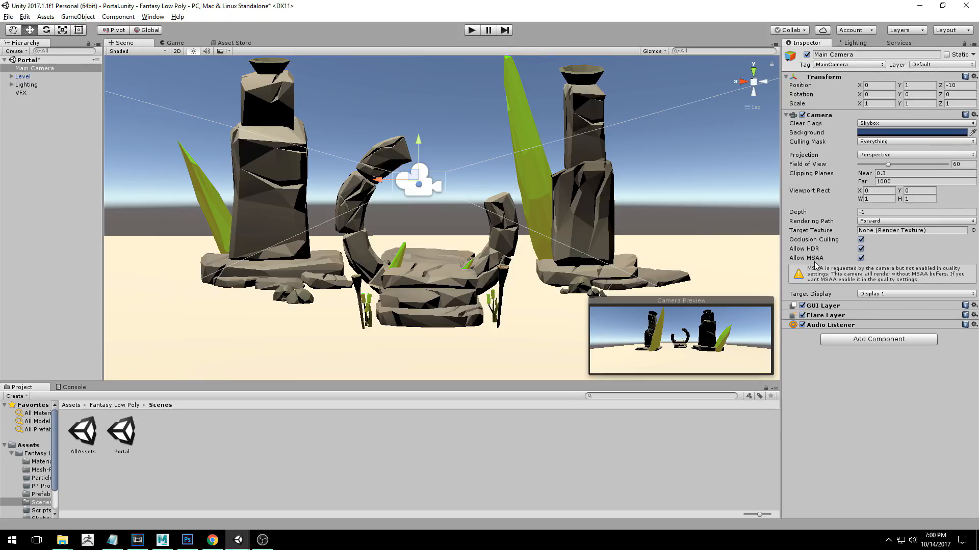
{"action": "left_click", "coordinate": [861, 257]}
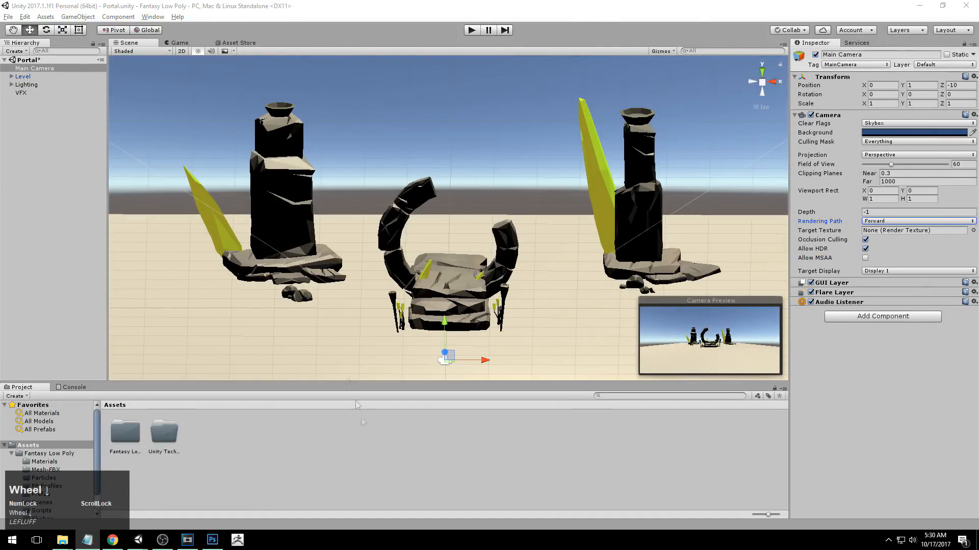
Search the Asset Store for "post processing".
{"action": "left_click", "coordinate": [240, 42]}
{"action": "scroll", "coordinate": [261, 148], "scroll_direction": "up", "scroll_amount": 1}
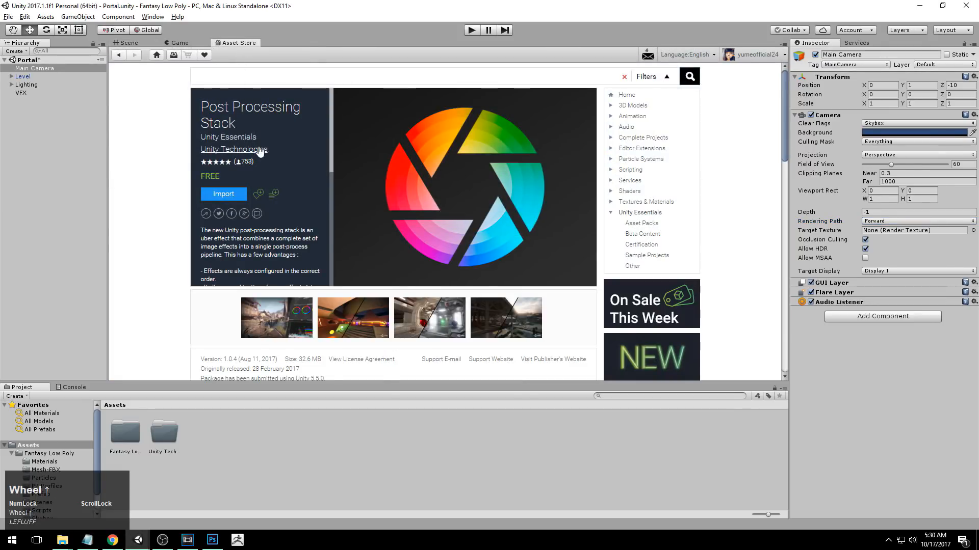
{"action": "left_click", "coordinate": [247, 77]}
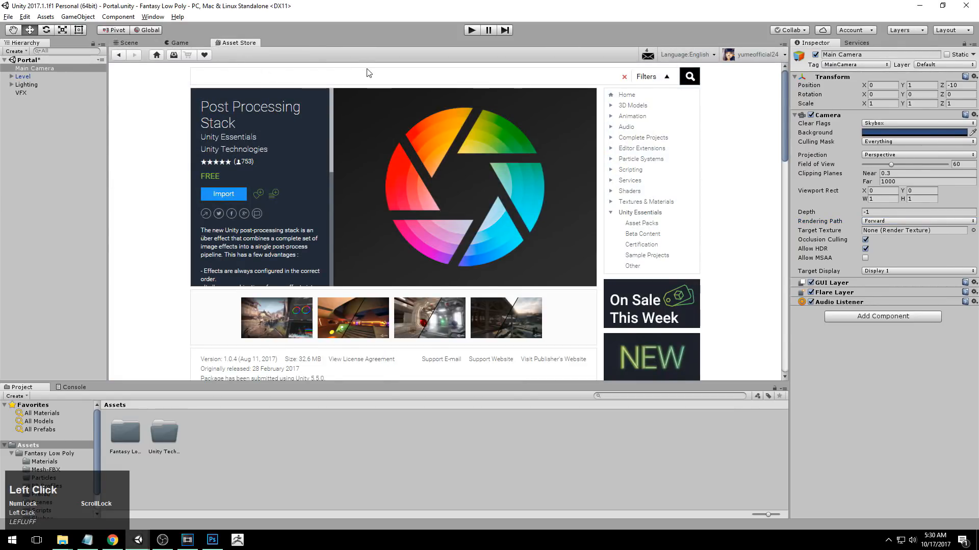
{"action": "type", "text": "post processing"}
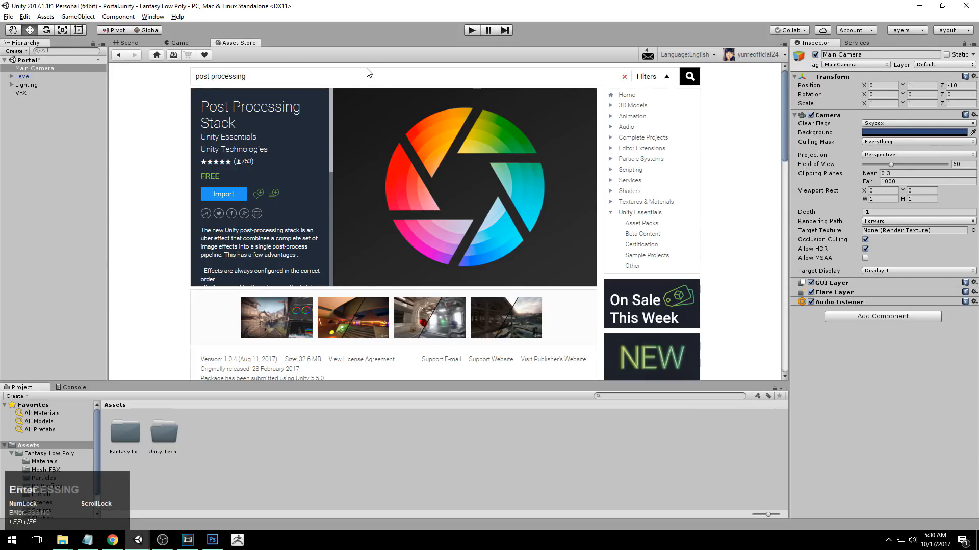
{"action": "key", "text": "Return"}
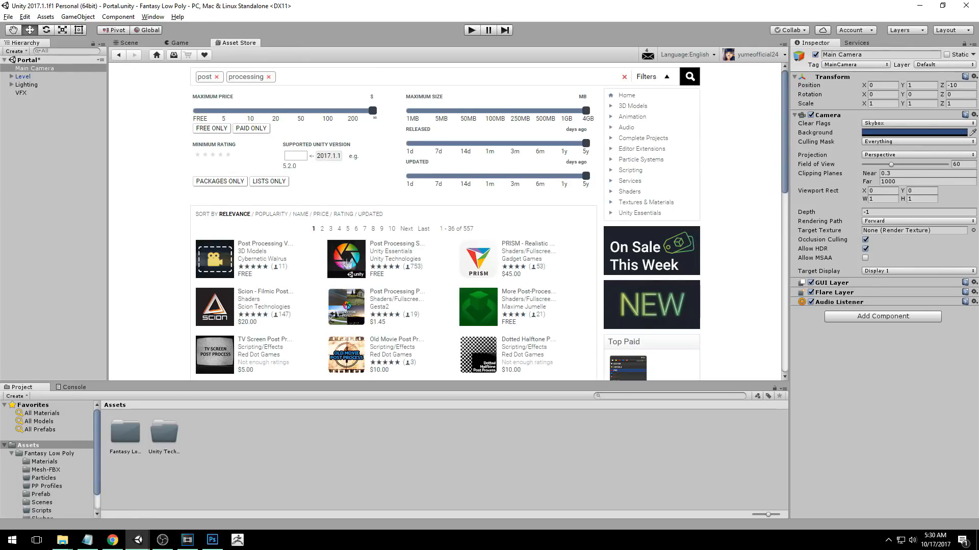
Import the full Post Processing Stack package by Unity Technologies into the project.
{"action": "left_click", "coordinate": [389, 251]}
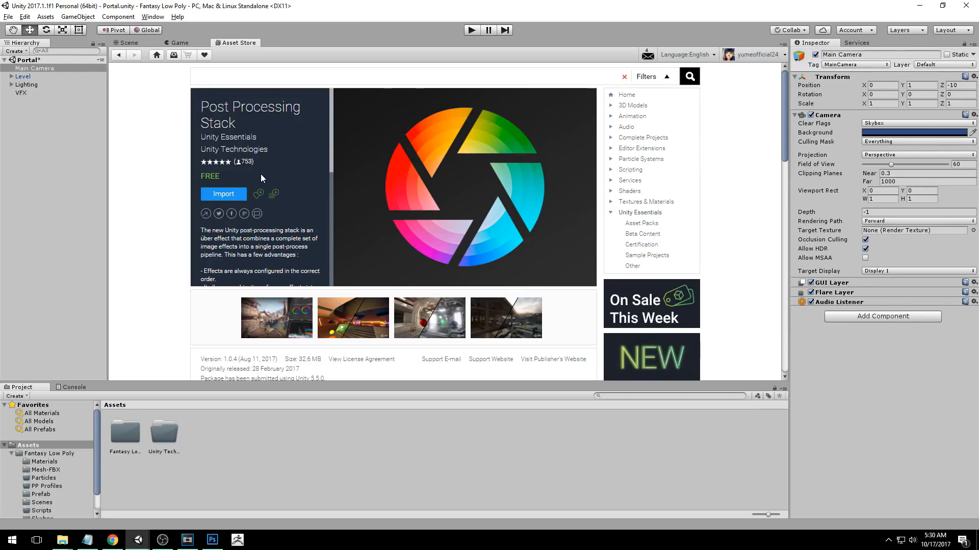
{"action": "left_click", "coordinate": [230, 195]}
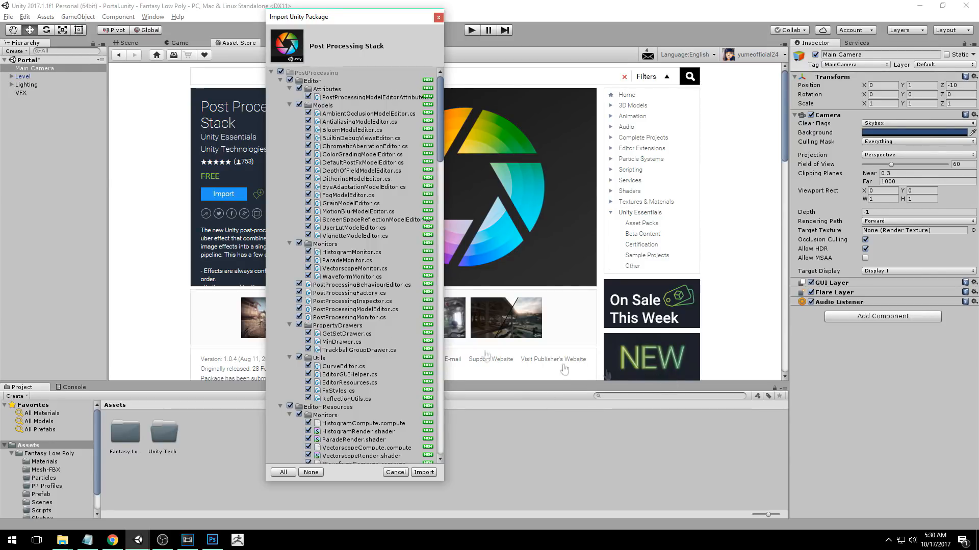
{"action": "mouse_move", "coordinate": [439, 81]}
{"action": "left_mouse_down"}
{"action": "mouse_move", "coordinate": [424, 375]}
{"action": "mouse_move", "coordinate": [425, 76]}
{"action": "left_mouse_up"}
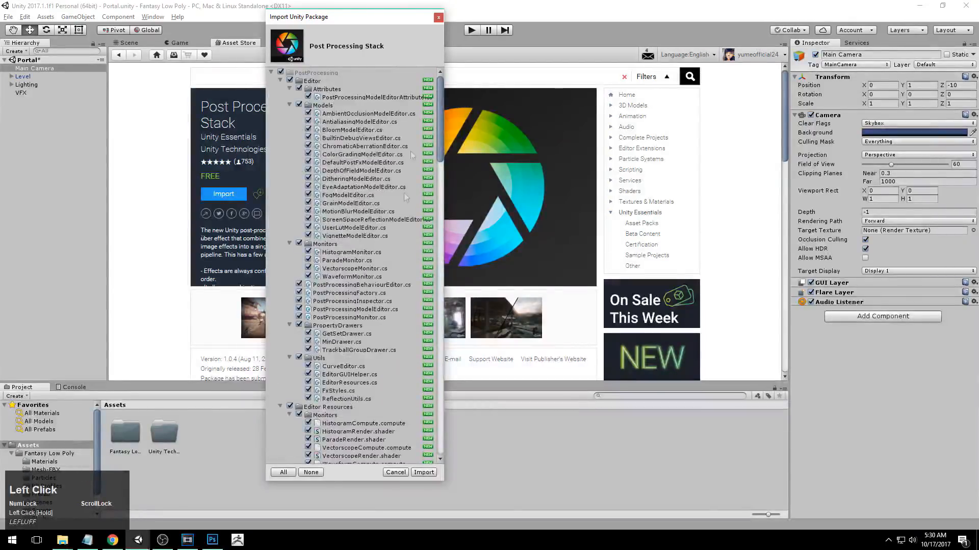
{"action": "left_click", "coordinate": [424, 472]}
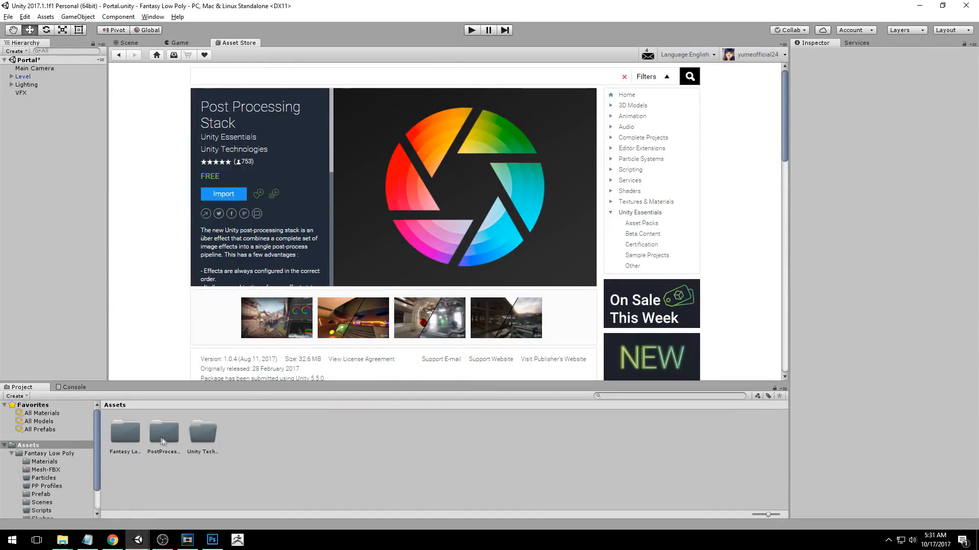
Check the PostProcessing and Unity Technologies folders in Assets, and look over the portal in the Scene view.
{"action": "left_click", "coordinate": [162, 438]}
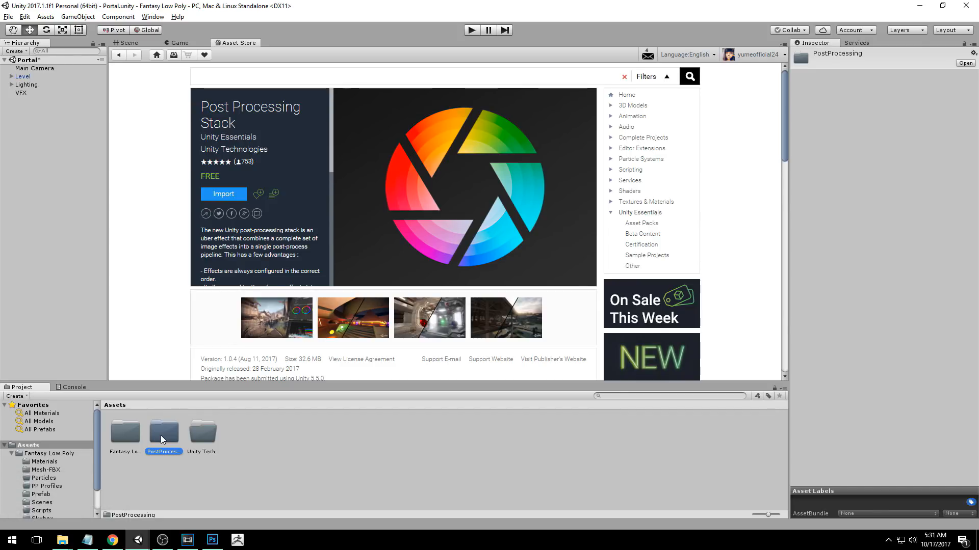
{"action": "left_click", "coordinate": [207, 431]}
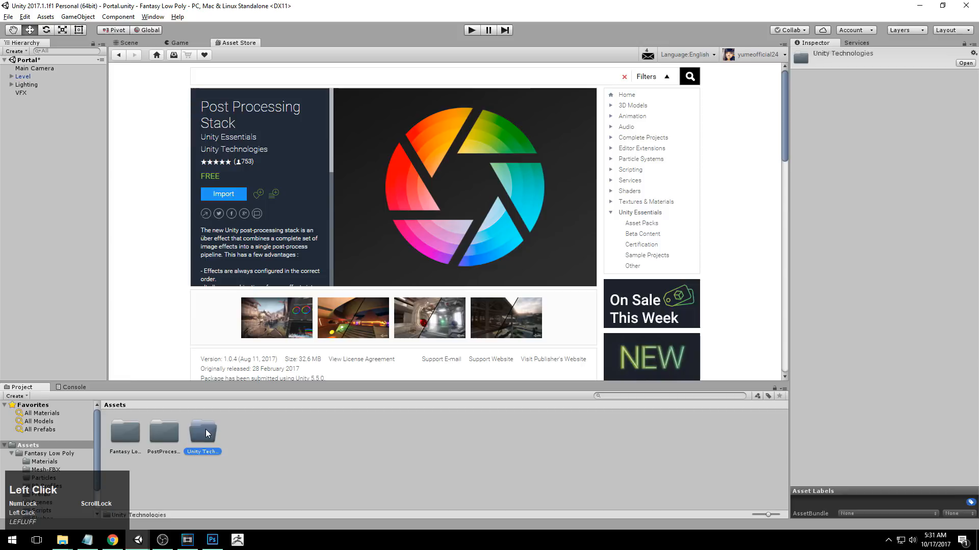
{"action": "left_click", "coordinate": [156, 431]}
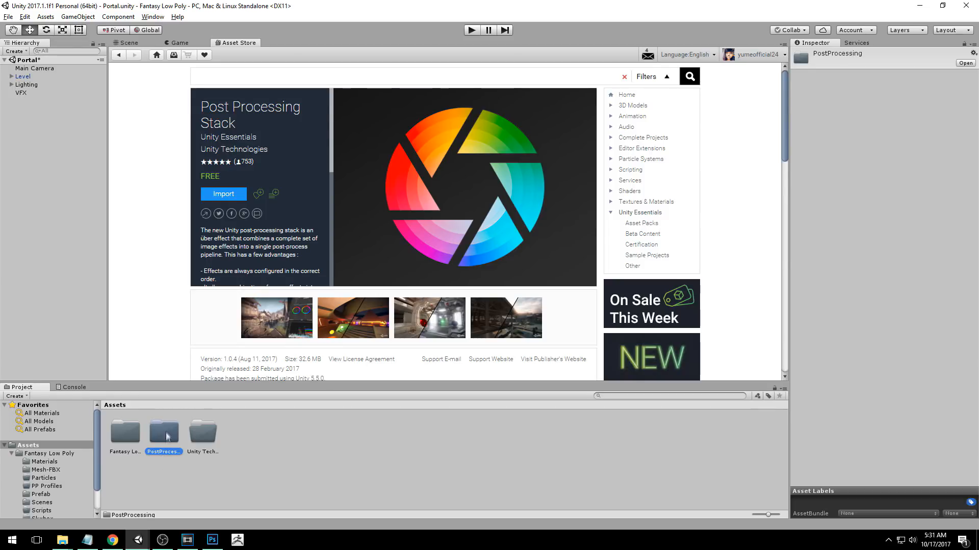
{"action": "left_click", "coordinate": [132, 43]}
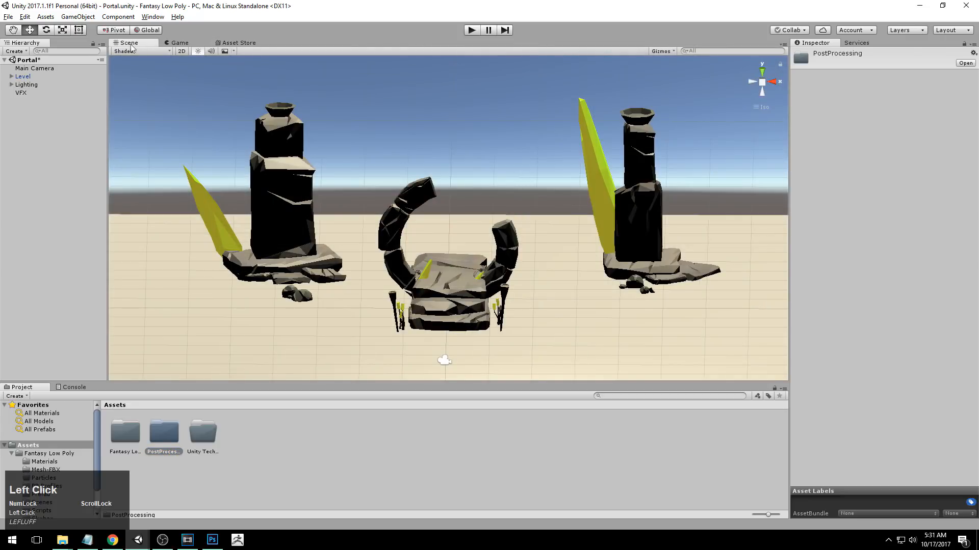
{"action": "mouse_move", "coordinate": [551, 269]}
{"action": "left_mouse_down", "text": "alt"}
{"action": "mouse_move", "coordinate": [562, 238]}
{"action": "mouse_move", "coordinate": [553, 252]}
{"action": "left_mouse_up", "text": "alt"}
{"action": "right_click_drag", "start_coordinate": [553, 253], "coordinate": [585, 254], "text": "alt"}
{"action": "middle_click_drag", "start_coordinate": [585, 255], "coordinate": [582, 261], "text": "alt"}
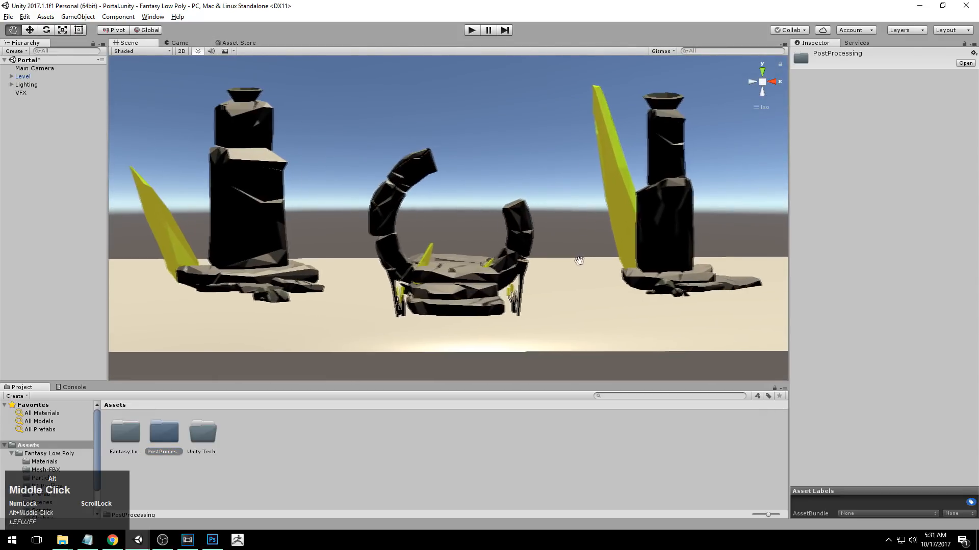
{"action": "left_click_drag", "start_coordinate": [582, 261], "coordinate": [577, 266], "text": "alt"}
{"action": "right_click_drag", "start_coordinate": [577, 267], "coordinate": [516, 272], "text": "alt"}
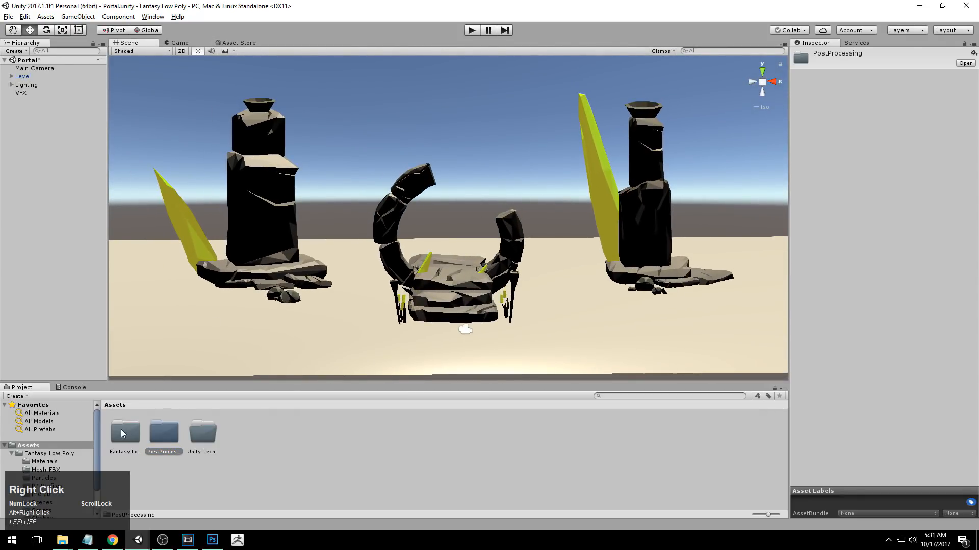
Create a material named Skybox_1 in the Skybox folder of Fantasy Low Poly.
{"action": "double_click", "coordinate": [123, 433]}
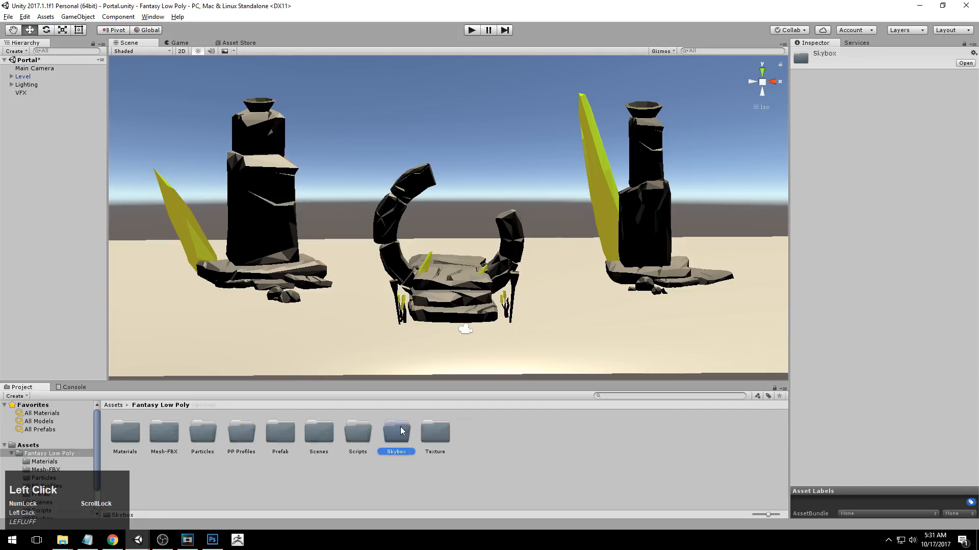
{"action": "double_click", "coordinate": [396, 432]}
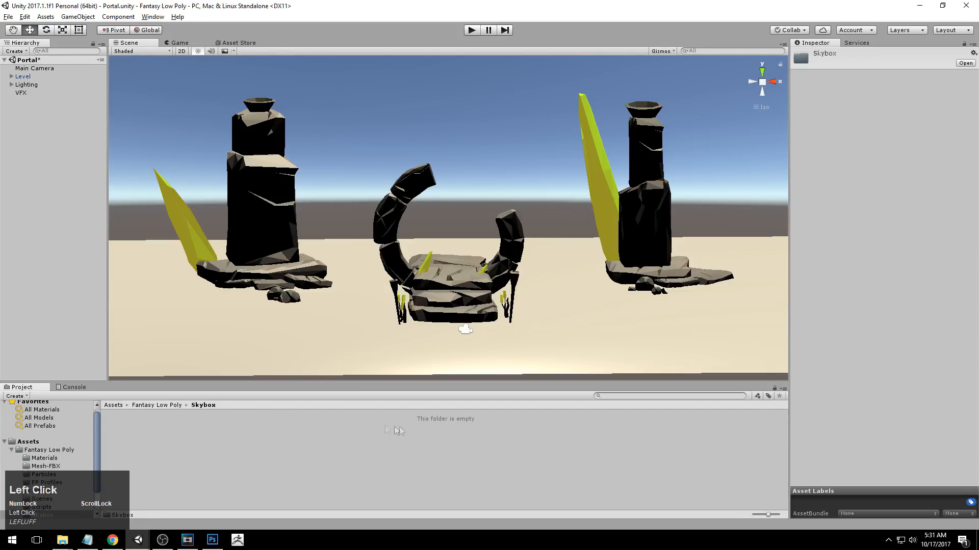
{"action": "right_click", "coordinate": [173, 459]}
{"action": "mouse_move", "coordinate": [227, 277]}
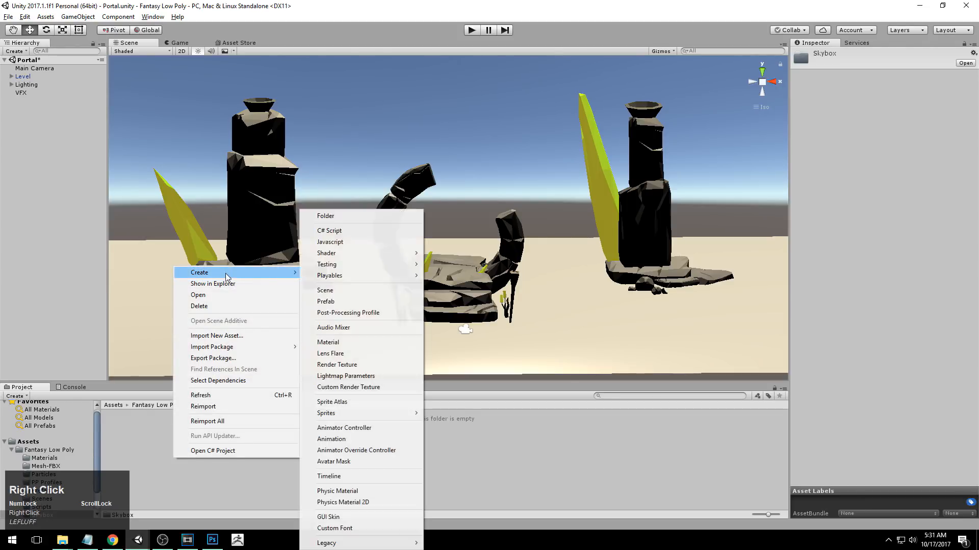
{"action": "left_click", "coordinate": [339, 342]}
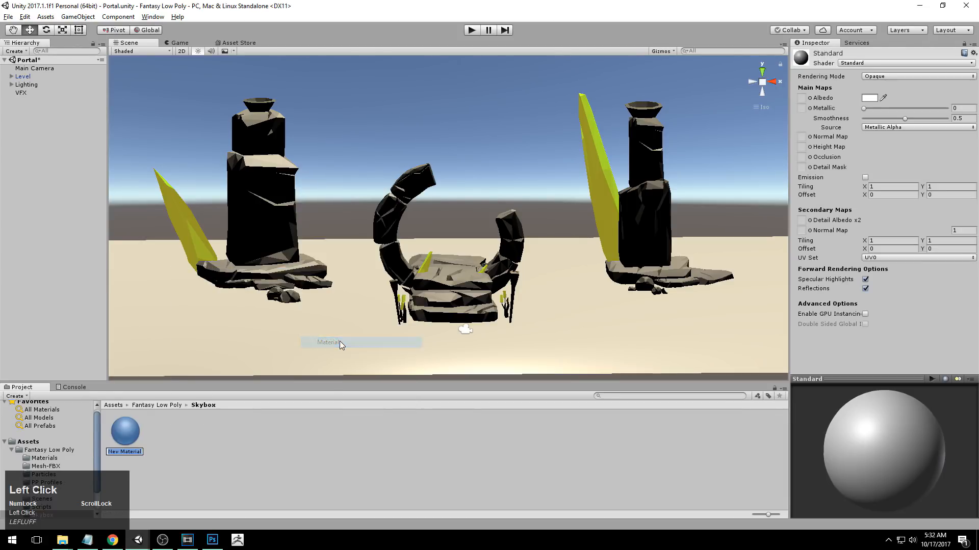
{"action": "type", "text": "Skybox_"}
{"action": "key", "text": "Return"}
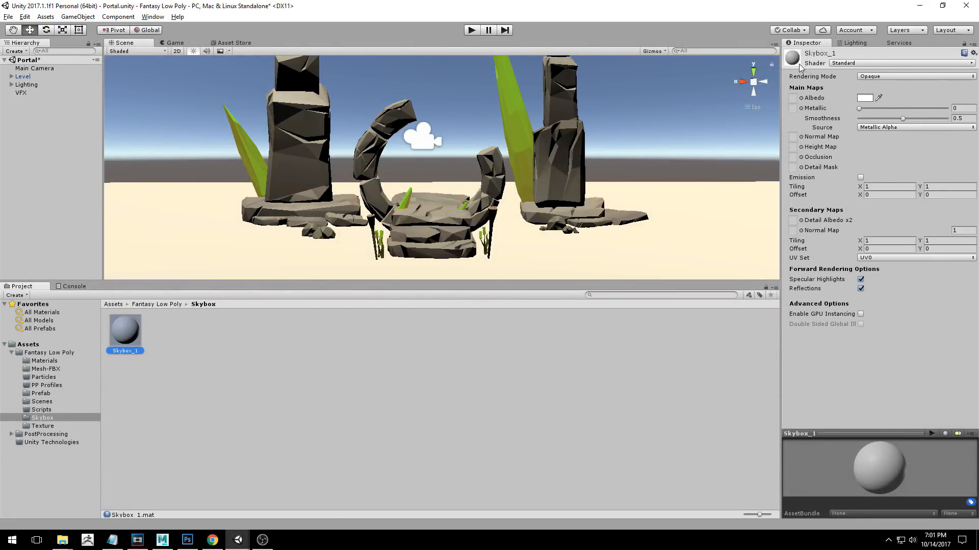
Change the Skybox_1 material's shader to Skybox/6 Sided.
{"action": "left_click", "coordinate": [855, 63]}
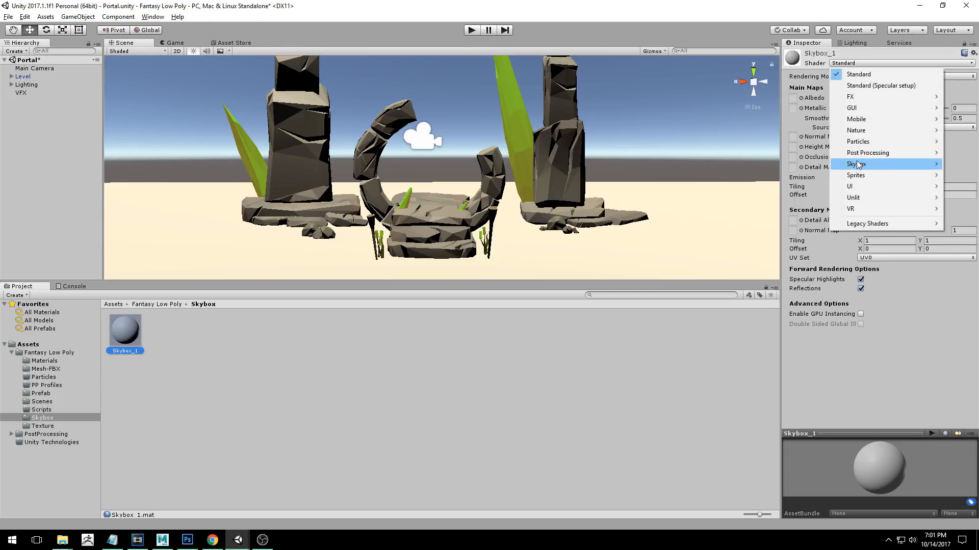
{"action": "mouse_move", "coordinate": [858, 166]}
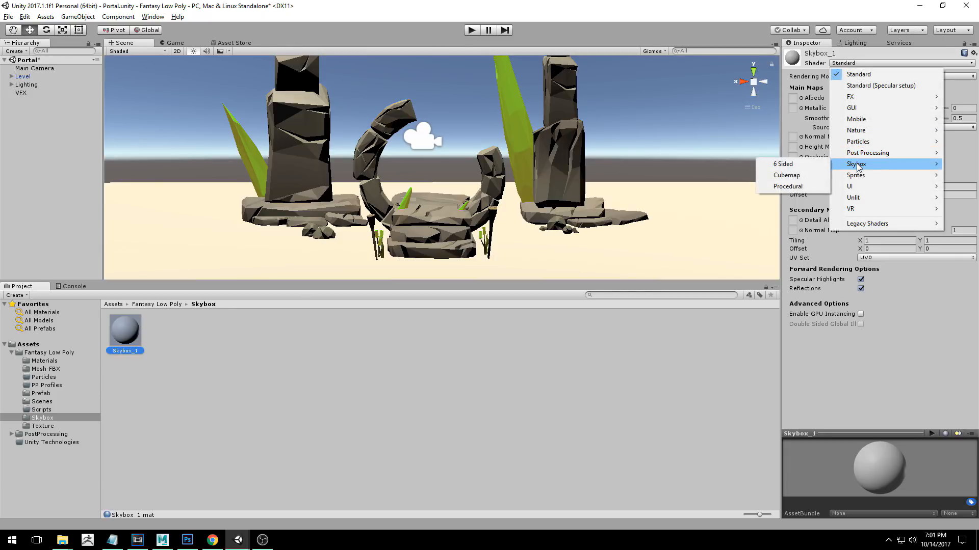
{"action": "left_click", "coordinate": [790, 187]}
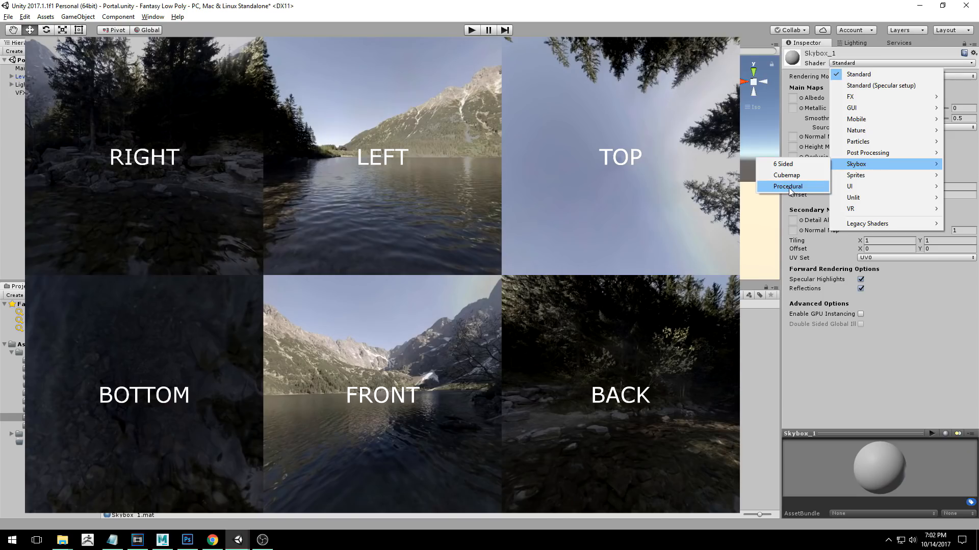
{"action": "left_click", "coordinate": [783, 163]}
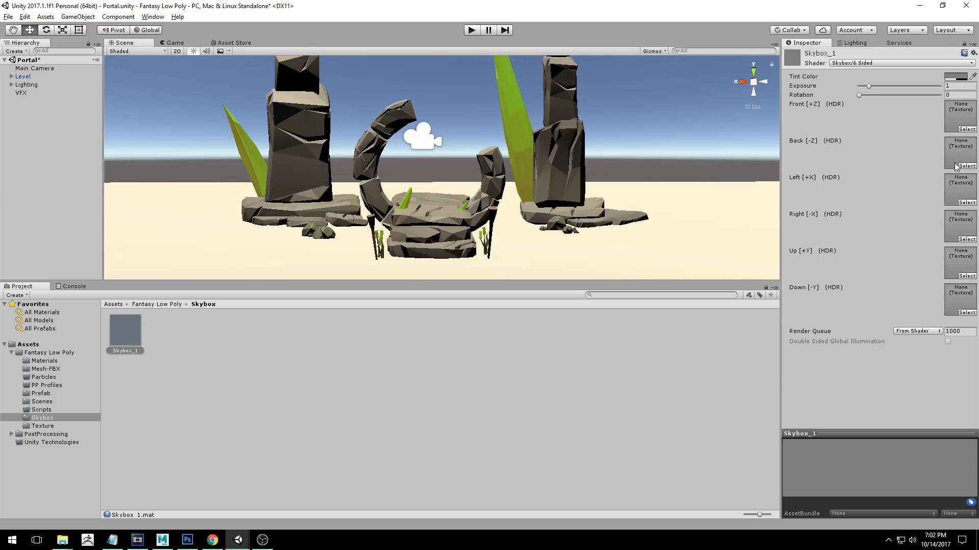
Change the Skybox_1 material's shader to Skybox/Procedural.
{"action": "left_click", "coordinate": [244, 41]}
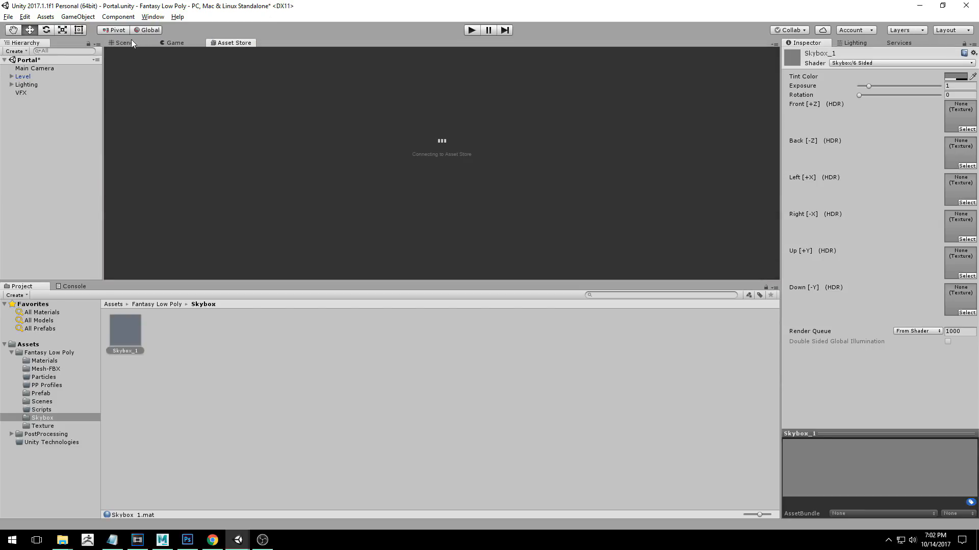
{"action": "left_click", "coordinate": [127, 43]}
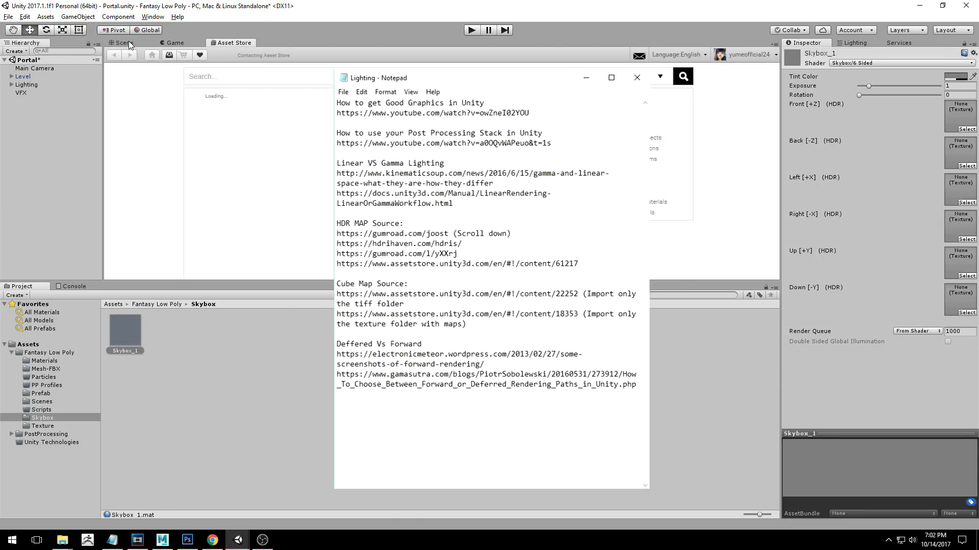
{"action": "left_click", "coordinate": [849, 63]}
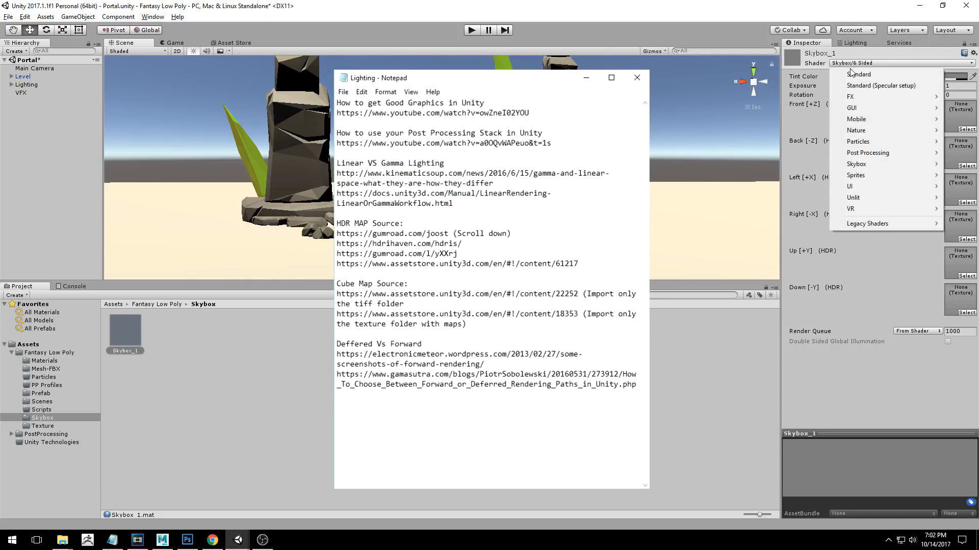
{"action": "mouse_move", "coordinate": [859, 167]}
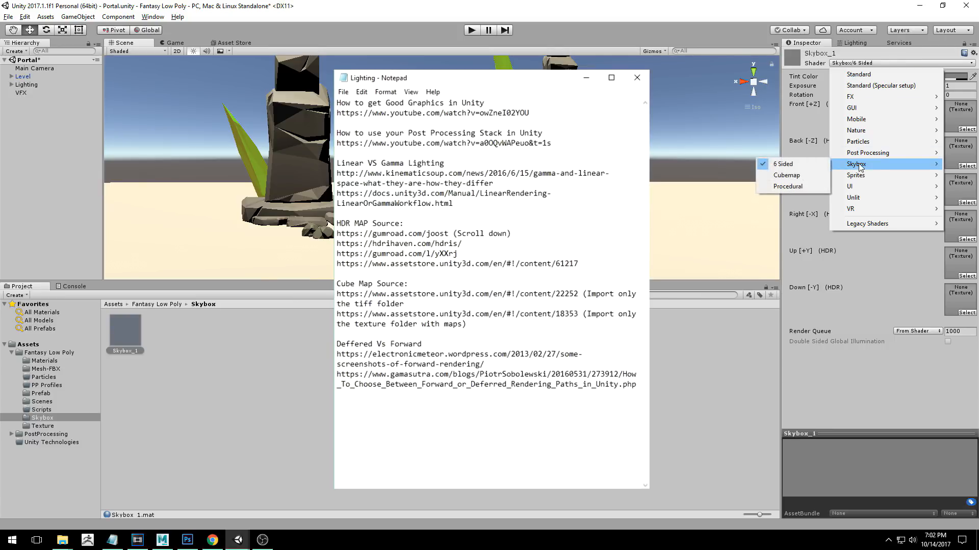
{"action": "left_click", "coordinate": [788, 186]}
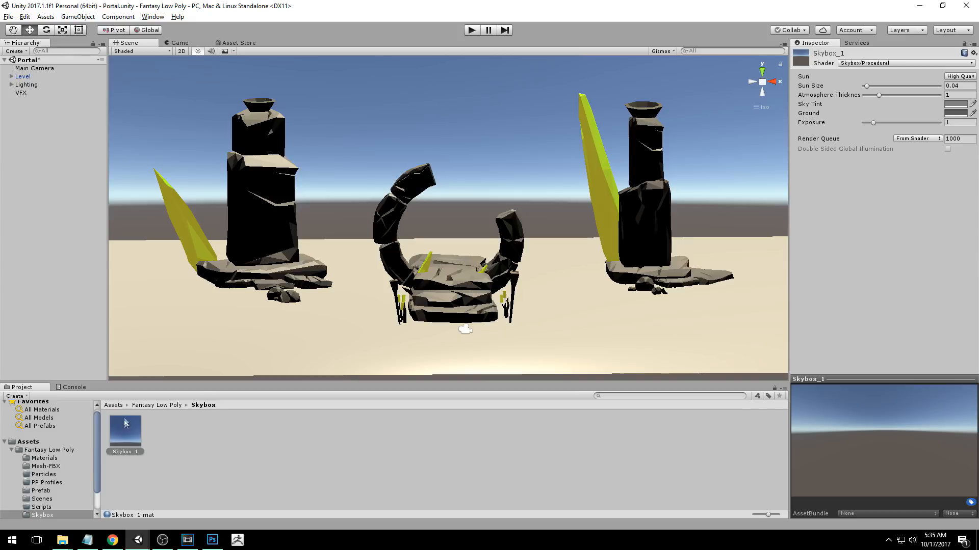
Apply the Skybox_1 material from the Skybox folder to the scene's sky.
{"action": "left_click", "coordinate": [125, 433]}
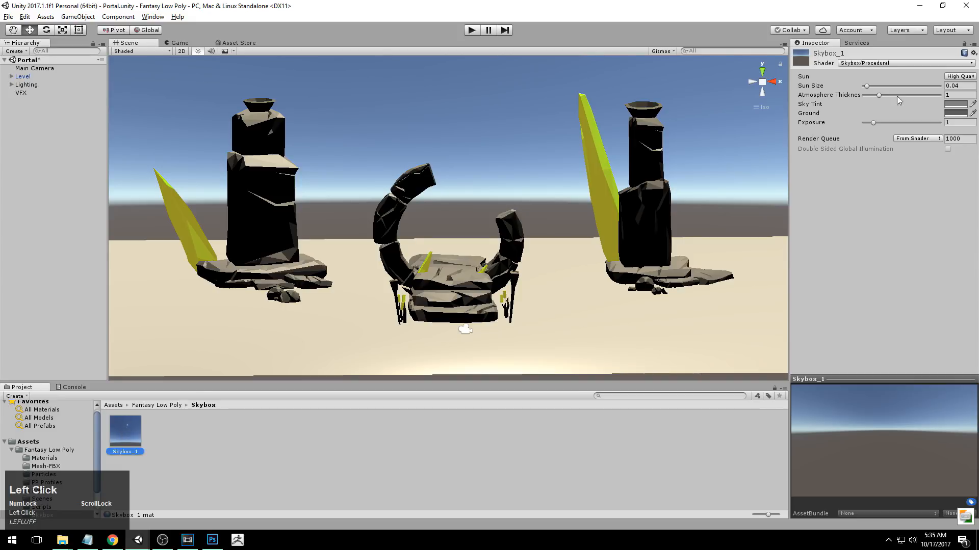
{"action": "left_click", "coordinate": [121, 434]}
{"action": "left_click_drag", "start_coordinate": [121, 433], "coordinate": [352, 74]}
Set the Skybox_1 material's Sun Size to 0.055 with the sun in view.
{"action": "middle_click_drag", "start_coordinate": [383, 112], "coordinate": [510, 305], "text": "alt"}
{"action": "left_click_drag", "start_coordinate": [510, 305], "coordinate": [469, 214], "text": "alt"}
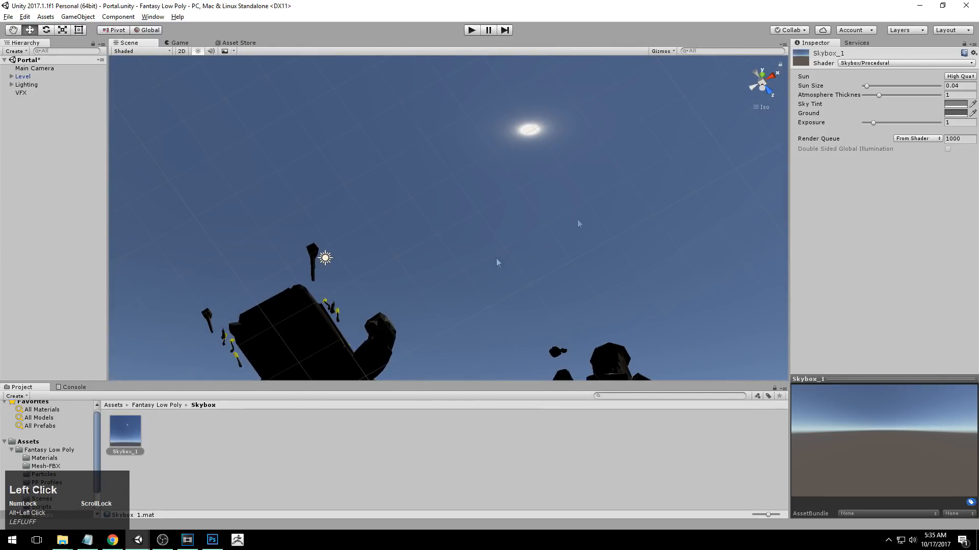
{"action": "mouse_move", "coordinate": [866, 86]}
{"action": "left_mouse_down"}
{"action": "mouse_move", "coordinate": [899, 89]}
{"action": "mouse_move", "coordinate": [858, 87]}
{"action": "mouse_move", "coordinate": [884, 87]}
{"action": "left_mouse_up"}
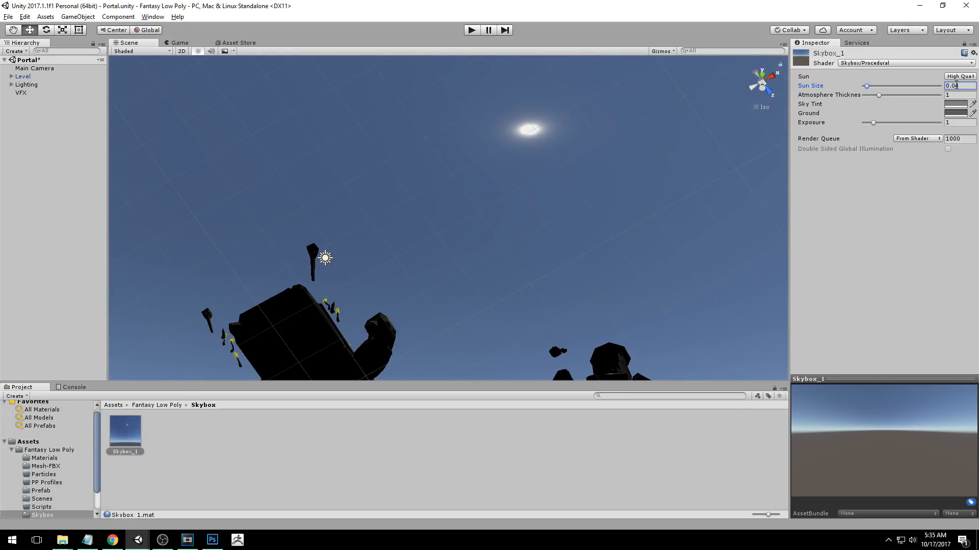
{"action": "left_click", "coordinate": [962, 86]}
{"action": "type", "text": ".0"}
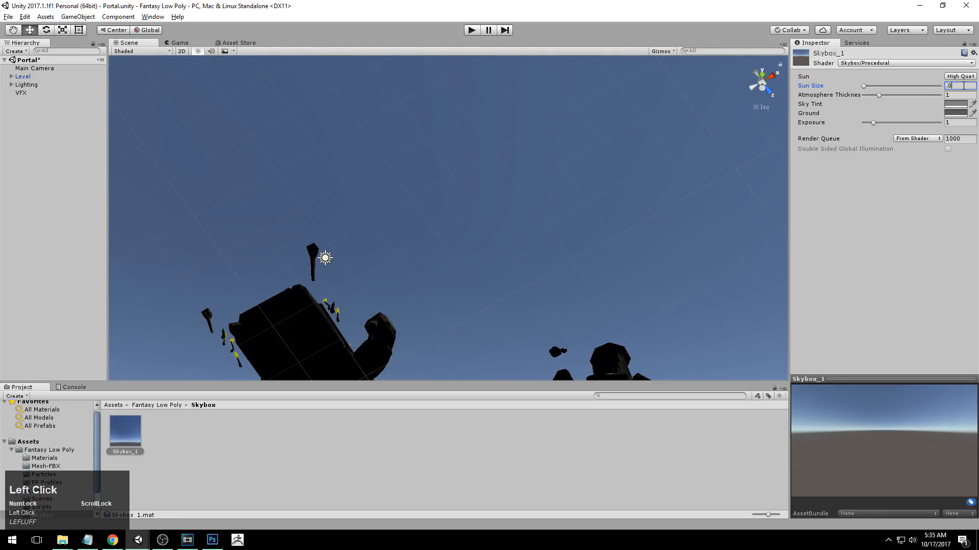
{"action": "type", "text": "55"}
Look over the resized sun in the sky and come back to a front view of the portal scene.
{"action": "left_click_drag", "start_coordinate": [614, 125], "coordinate": [623, 148], "text": "alt"}
{"action": "right_click_drag", "start_coordinate": [622, 148], "coordinate": [553, 153], "text": "alt"}
{"action": "left_click_drag", "start_coordinate": [553, 153], "coordinate": [551, 243], "text": "alt"}
{"action": "right_click_drag", "start_coordinate": [550, 243], "coordinate": [452, 283], "text": "alt"}
{"action": "middle_click_drag", "start_coordinate": [451, 283], "coordinate": [510, 115], "text": "alt"}
{"action": "left_click_drag", "start_coordinate": [509, 115], "coordinate": [518, 229], "text": "alt"}
{"action": "right_click_drag", "start_coordinate": [518, 229], "coordinate": [566, 143], "text": "alt"}
{"action": "middle_click_drag", "start_coordinate": [566, 143], "coordinate": [580, 285], "text": "alt"}
{"action": "left_click_drag", "start_coordinate": [580, 285], "coordinate": [579, 225], "text": "alt"}
{"action": "left_click_drag", "start_coordinate": [579, 225], "coordinate": [571, 192], "text": "alt"}
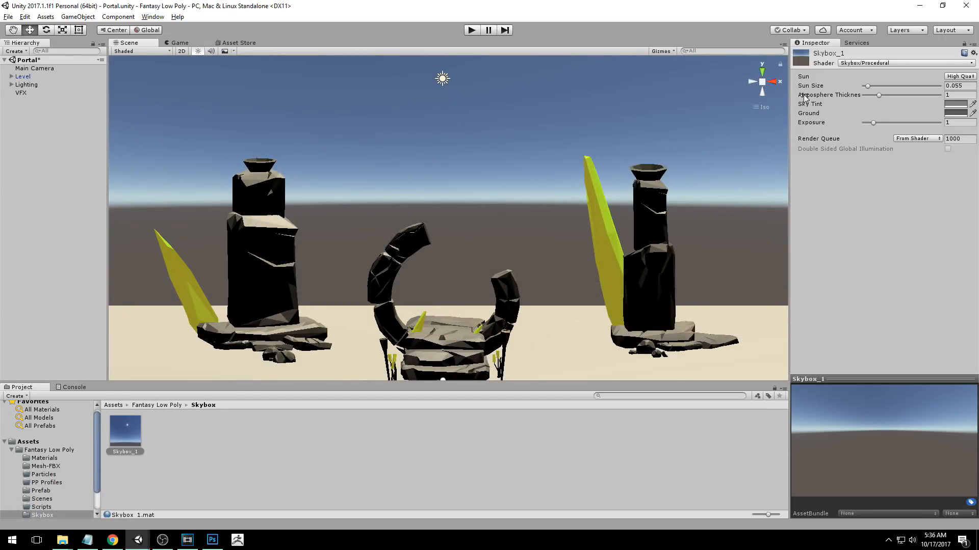
Widen the Inspector and set the skybox's Atmosphere Thickness to 0.5.
{"action": "left_click_drag", "start_coordinate": [790, 97], "coordinate": [755, 97]}
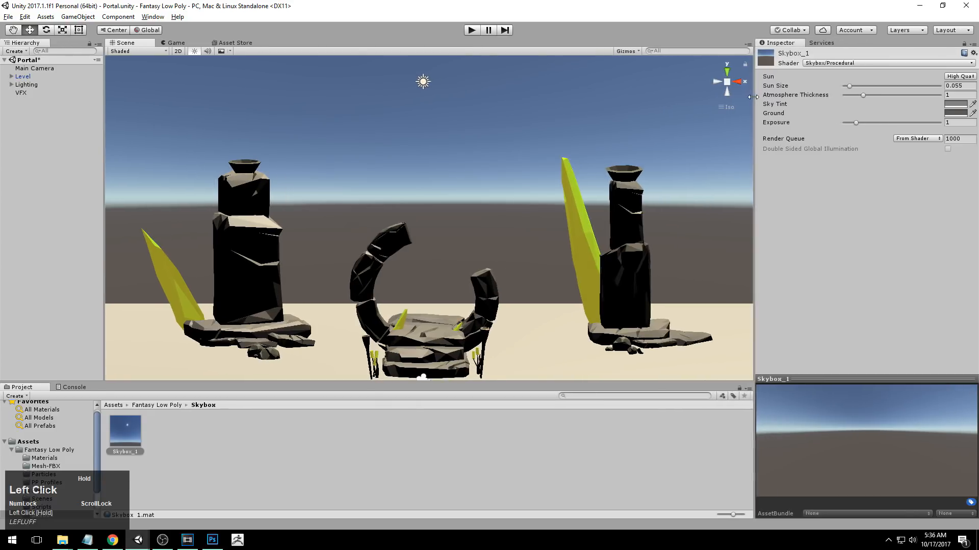
{"action": "left_click_drag", "start_coordinate": [862, 95], "coordinate": [886, 97]}
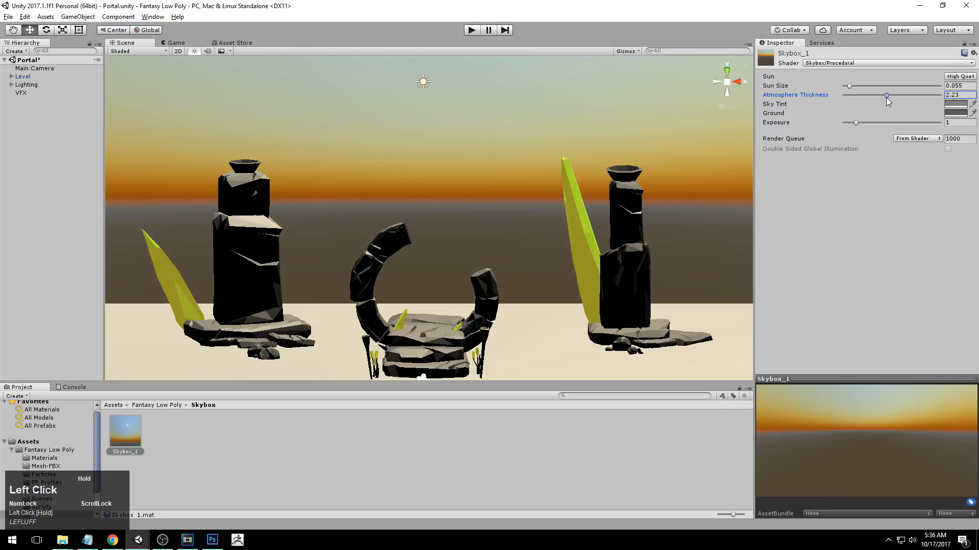
{"action": "left_click_drag", "start_coordinate": [886, 97], "coordinate": [852, 93]}
{"action": "left_click", "coordinate": [963, 94]}
{"action": "type", "text": "0.5"}
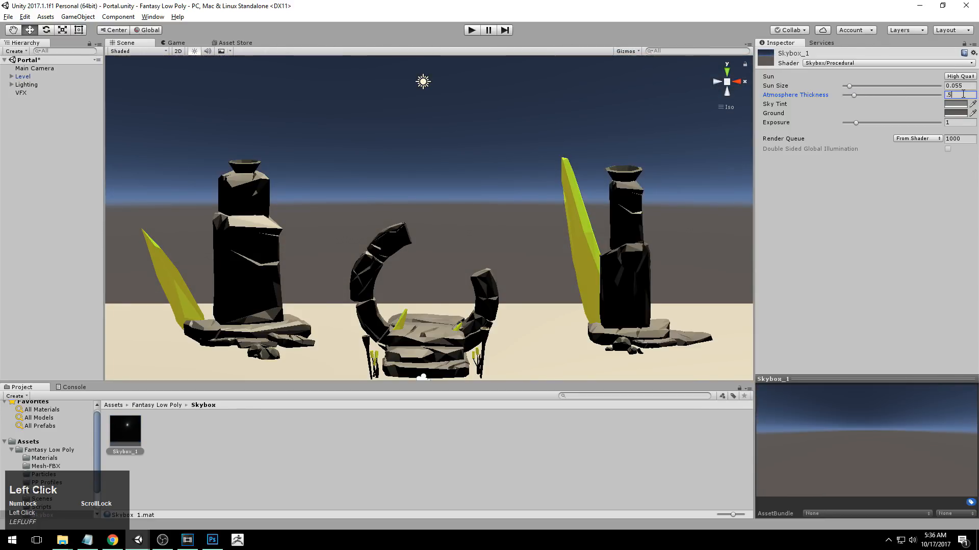
Set the skybox's Sky Tint to the copied orange hex colour FF9100FF.
{"action": "key", "text": "ctrl+c"}
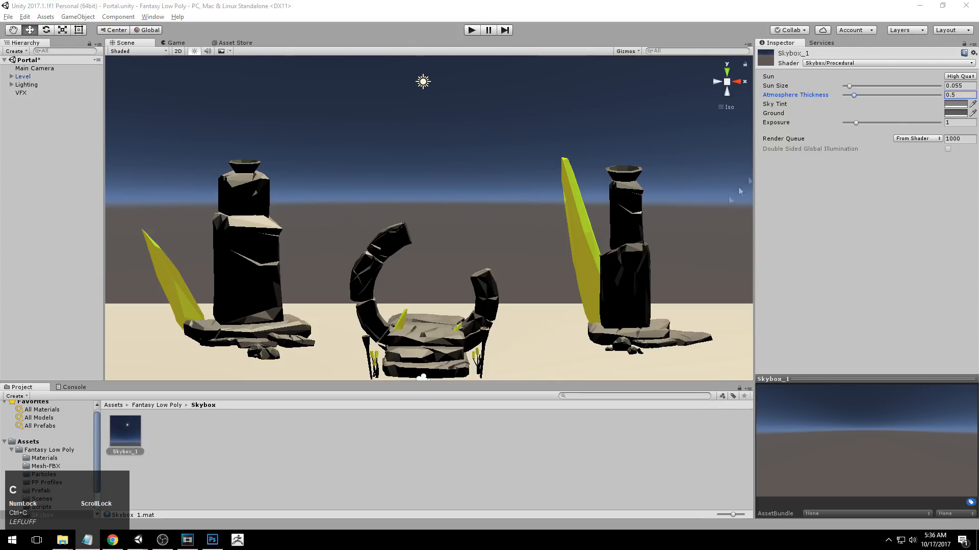
{"action": "left_click", "coordinate": [773, 105]}
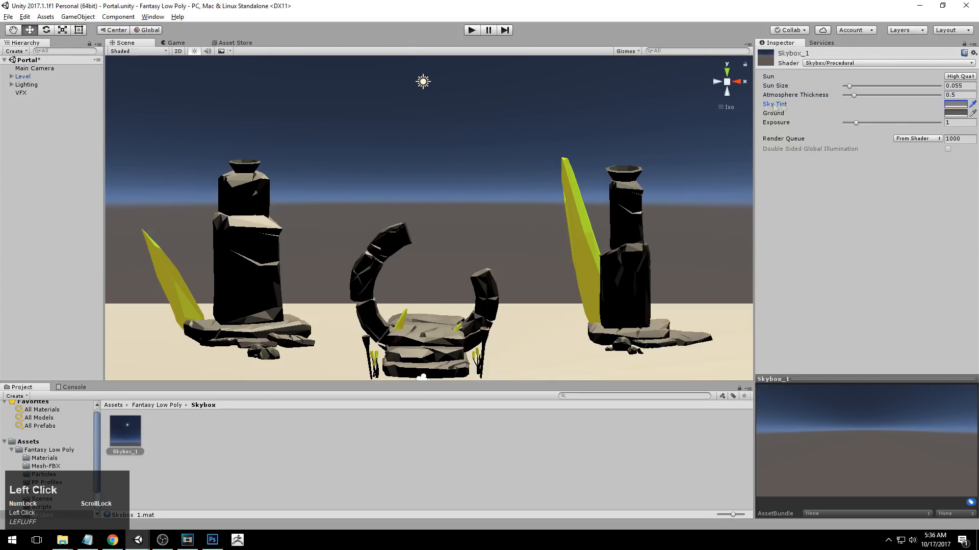
{"action": "left_click", "coordinate": [956, 105]}
{"action": "left_click_drag", "start_coordinate": [204, 89], "coordinate": [309, 76]}
{"action": "left_click", "coordinate": [397, 260]}
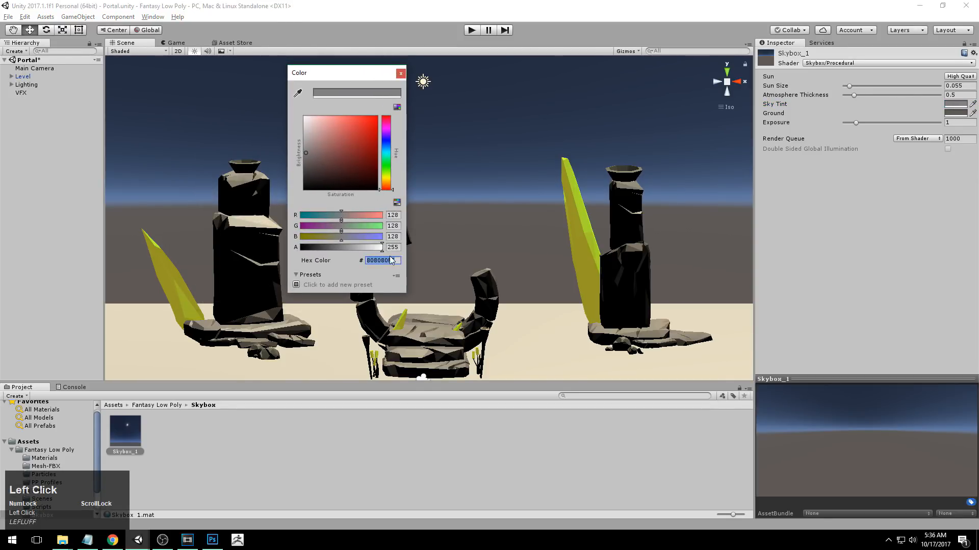
{"action": "key", "text": "ctrl+v"}
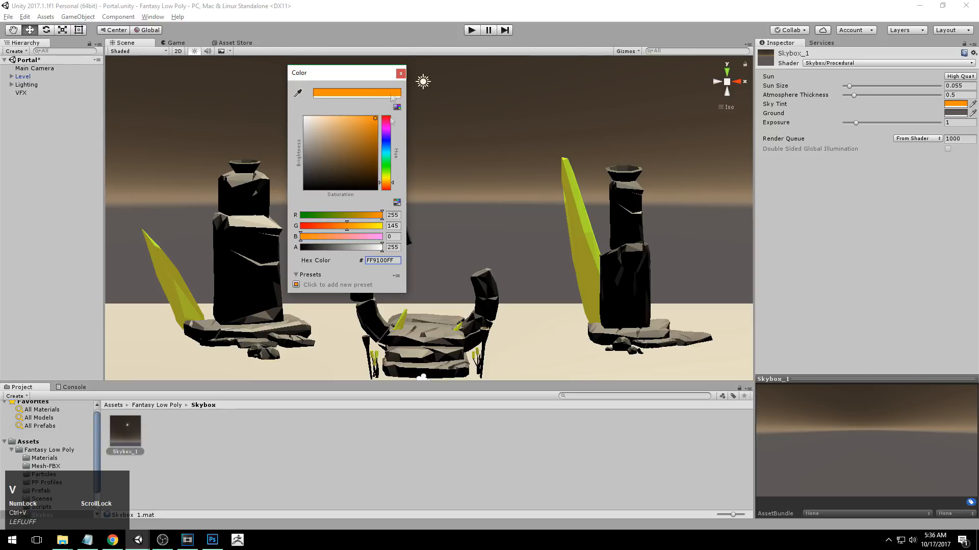
{"action": "left_click_drag", "start_coordinate": [365, 73], "coordinate": [437, 90]}
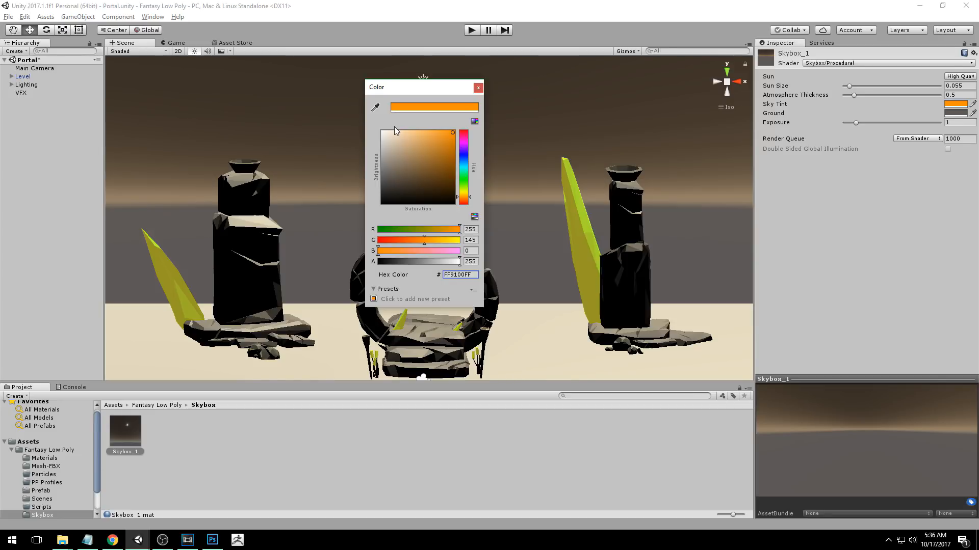
{"action": "left_click_drag", "start_coordinate": [477, 88], "coordinate": [457, 98]}
{"action": "left_click", "coordinate": [457, 98]}
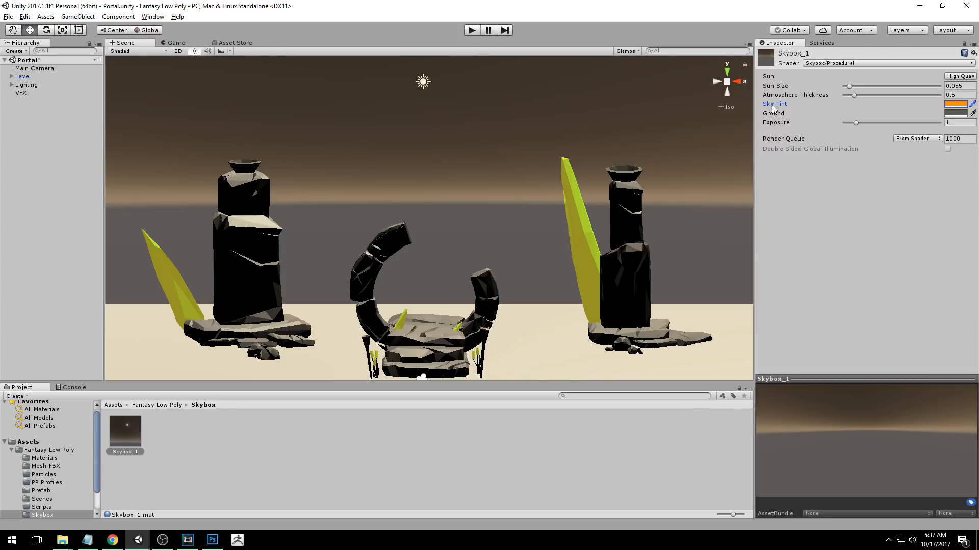
Set the skybox's Ground colour to the copied hex value A08E6EFF.
{"action": "key", "text": "ctrl+c"}
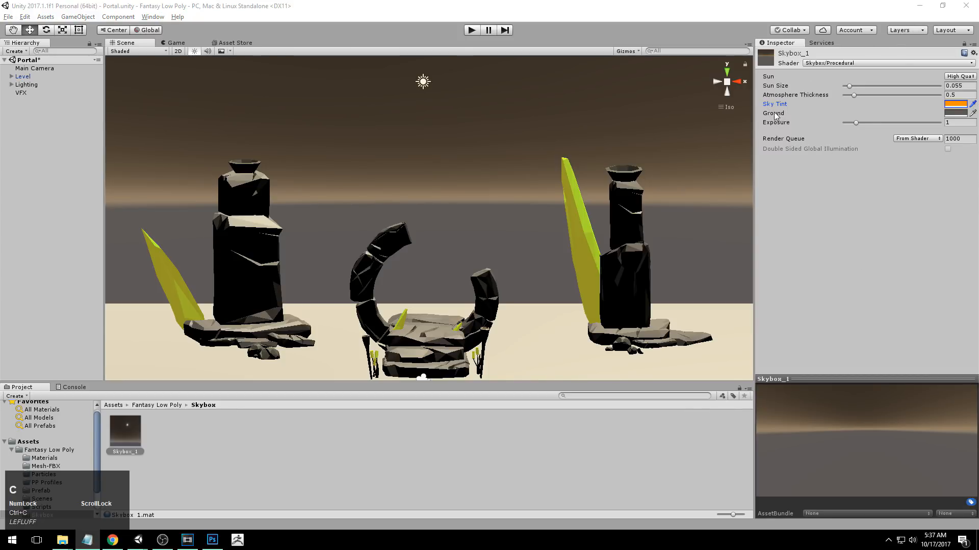
{"action": "left_click", "coordinate": [963, 113]}
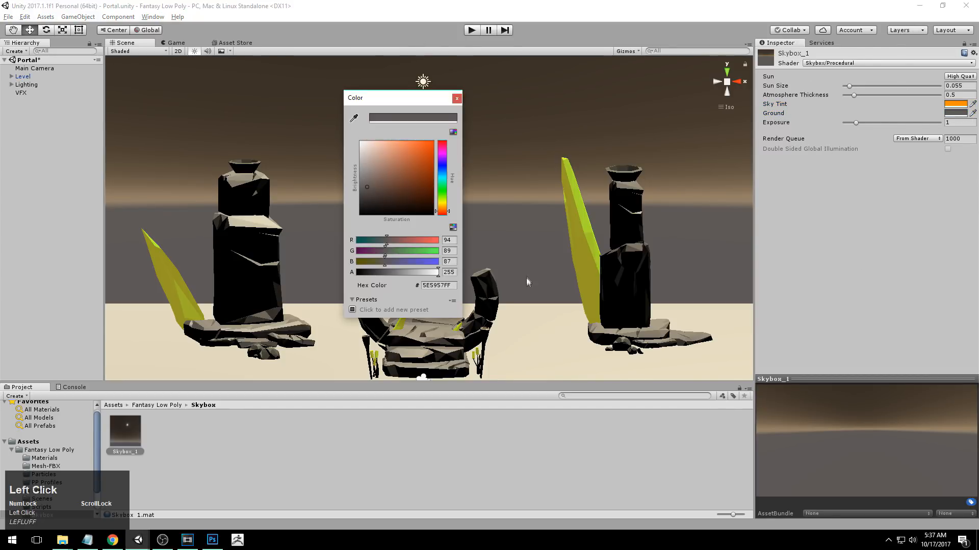
{"action": "left_click", "coordinate": [438, 285]}
{"action": "key", "text": "ctrl+v"}
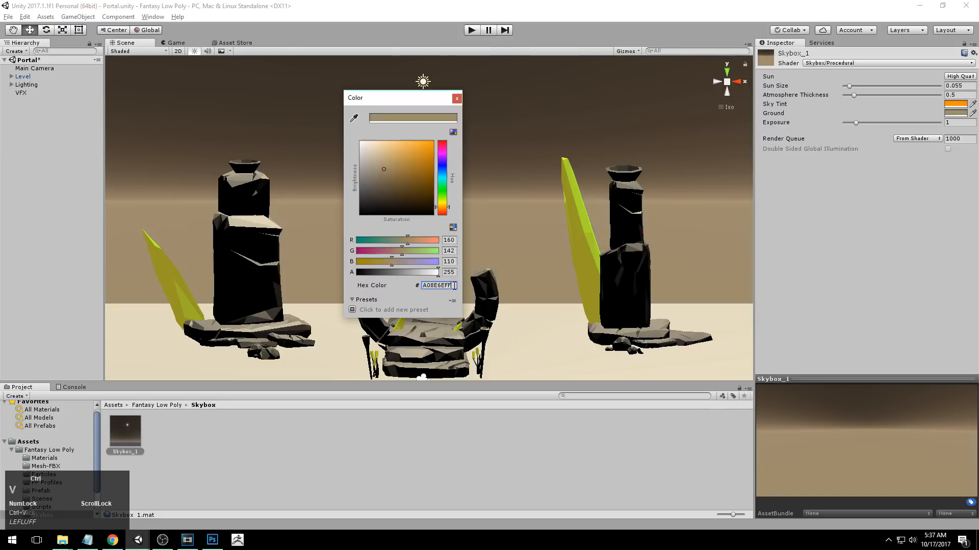
{"action": "left_click", "coordinate": [457, 289]}
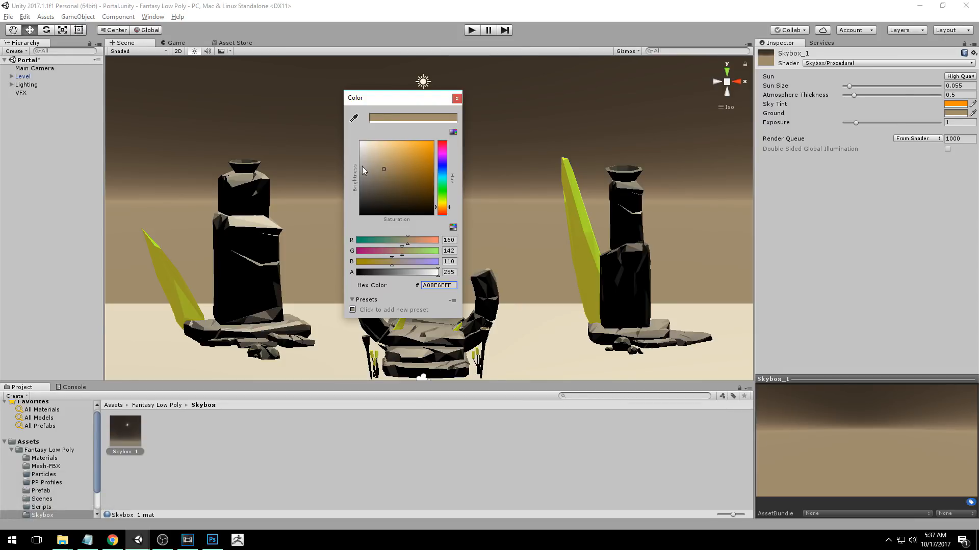
Try a purple Ground colour, hex 8B70BCFF, and restore it to A08E6EFF.
{"action": "left_click_drag", "start_coordinate": [444, 211], "coordinate": [442, 161]}
{"action": "left_click_drag", "start_coordinate": [417, 164], "coordinate": [390, 162]}
{"action": "left_click", "coordinate": [454, 286]}
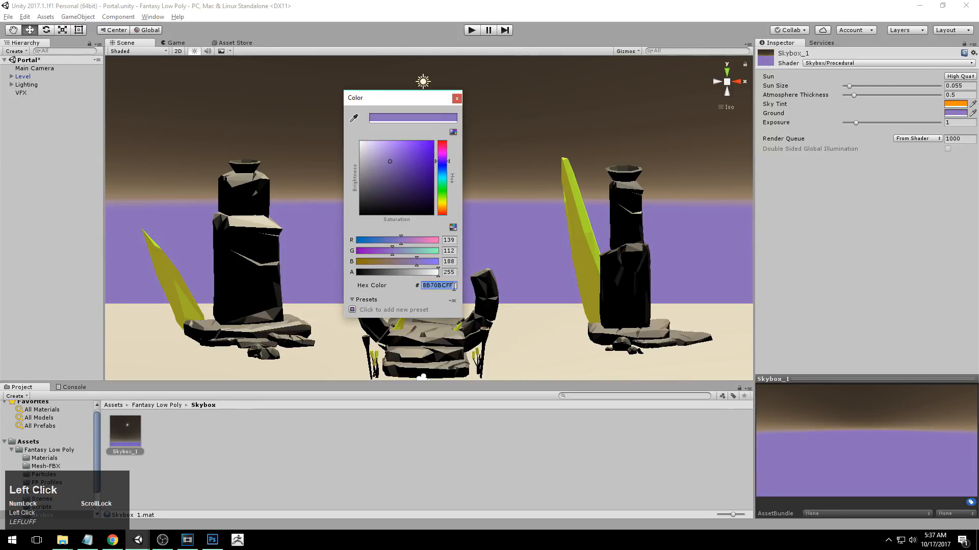
{"action": "key", "text": "ctrl+v"}
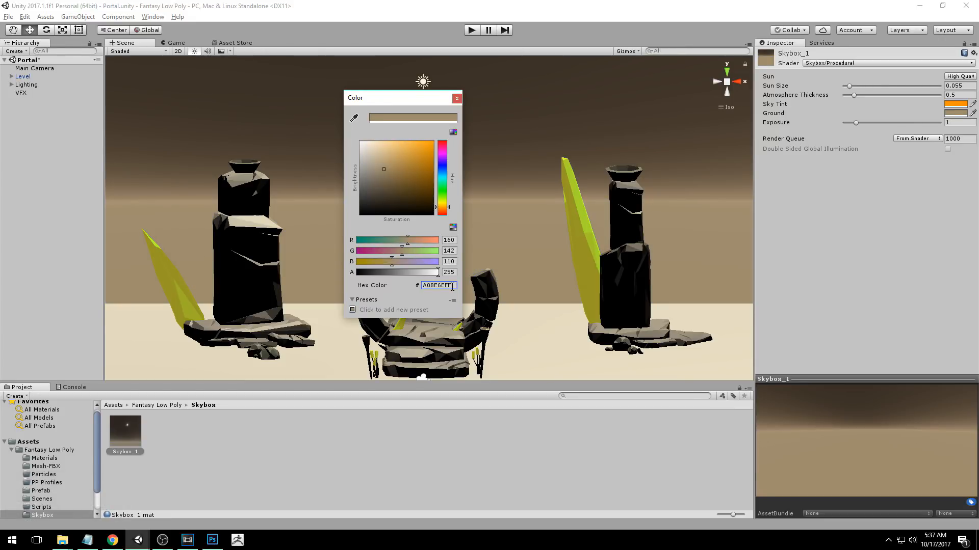
{"action": "left_click", "coordinate": [456, 99]}
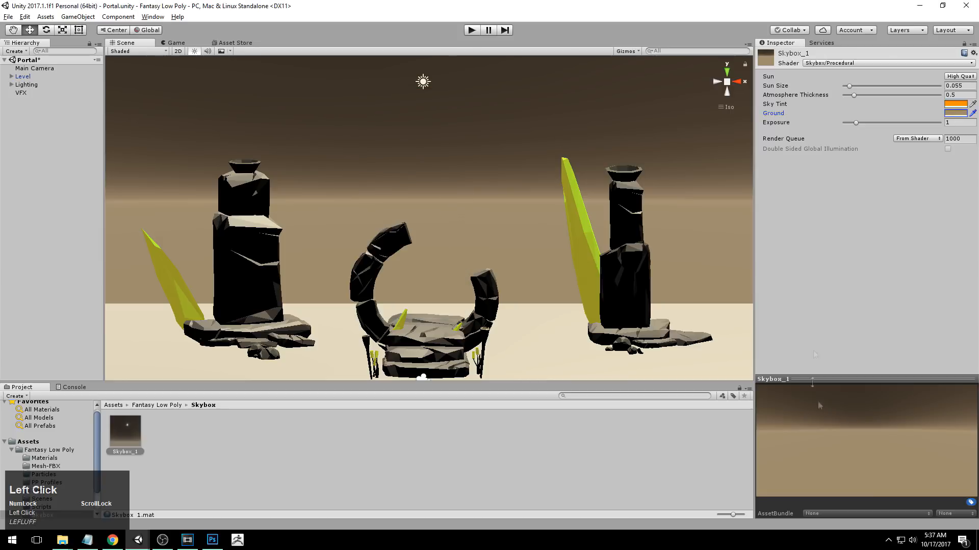
Enlarge the Skybox_1 material preview and compare its sky with the portal scene.
{"action": "left_click_drag", "start_coordinate": [816, 378], "coordinate": [816, 214]}
{"action": "left_click_drag", "start_coordinate": [753, 224], "coordinate": [540, 225]}
{"action": "left_click_drag", "start_coordinate": [449, 224], "coordinate": [406, 262], "text": "alt"}
{"action": "right_click_drag", "start_coordinate": [348, 298], "coordinate": [412, 253], "text": "alt"}
{"action": "middle_click_drag", "start_coordinate": [412, 254], "coordinate": [442, 227], "text": "alt"}
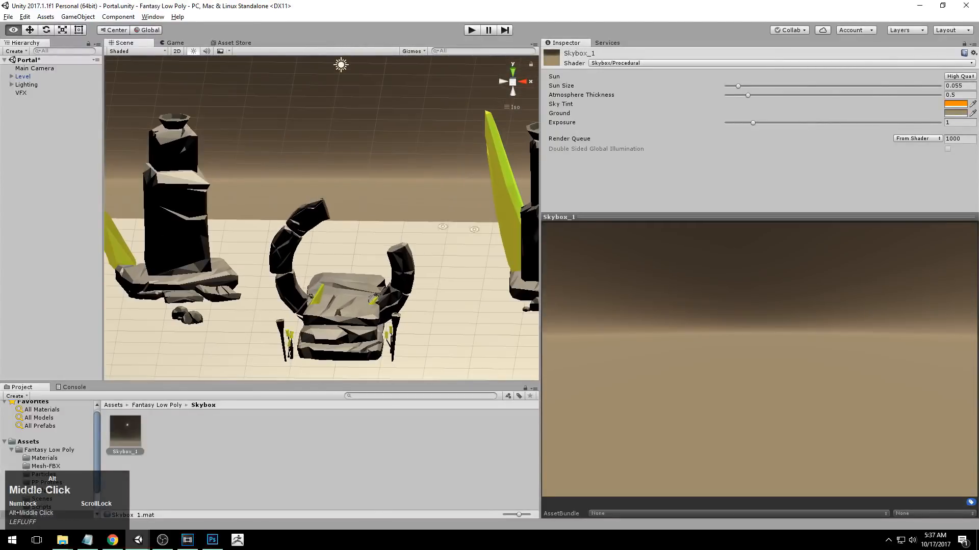
Shrink the material preview and Inspector again, and examine the portal and pillars from the side against the sky.
{"action": "left_click_drag", "start_coordinate": [628, 216], "coordinate": [628, 327]}
{"action": "left_click_drag", "start_coordinate": [541, 275], "coordinate": [806, 275]}
{"action": "right_click_drag", "start_coordinate": [713, 237], "coordinate": [652, 214], "text": "alt"}
{"action": "middle_click_drag", "start_coordinate": [652, 215], "coordinate": [631, 252], "text": "alt"}
{"action": "left_click_drag", "start_coordinate": [631, 252], "coordinate": [456, 241], "text": "alt"}
{"action": "right_click_drag", "start_coordinate": [601, 255], "coordinate": [561, 240], "text": "alt"}
{"action": "middle_click_drag", "start_coordinate": [561, 240], "coordinate": [433, 284], "text": "alt"}
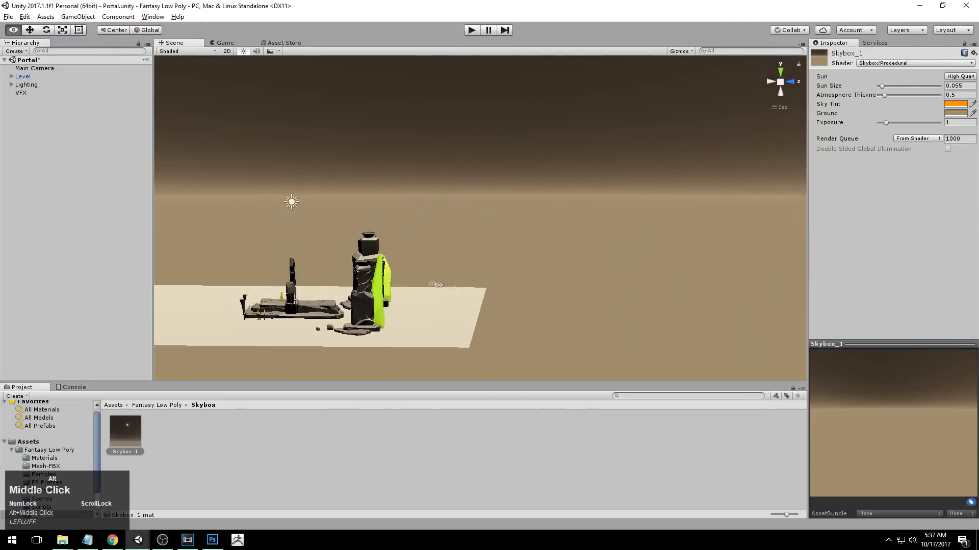
{"action": "left_click_drag", "start_coordinate": [568, 262], "coordinate": [585, 239], "text": "alt"}
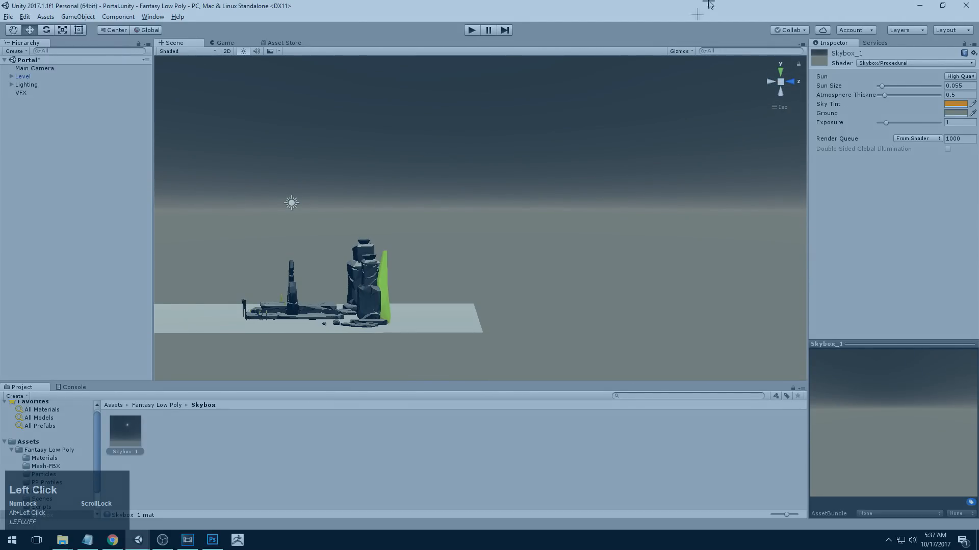
{"action": "mouse_move", "coordinate": [732, 132]}
{"action": "left_mouse_down"}
{"action": "mouse_move", "coordinate": [502, 219]}
{"action": "mouse_move", "coordinate": [499, 252]}
{"action": "left_mouse_up"}
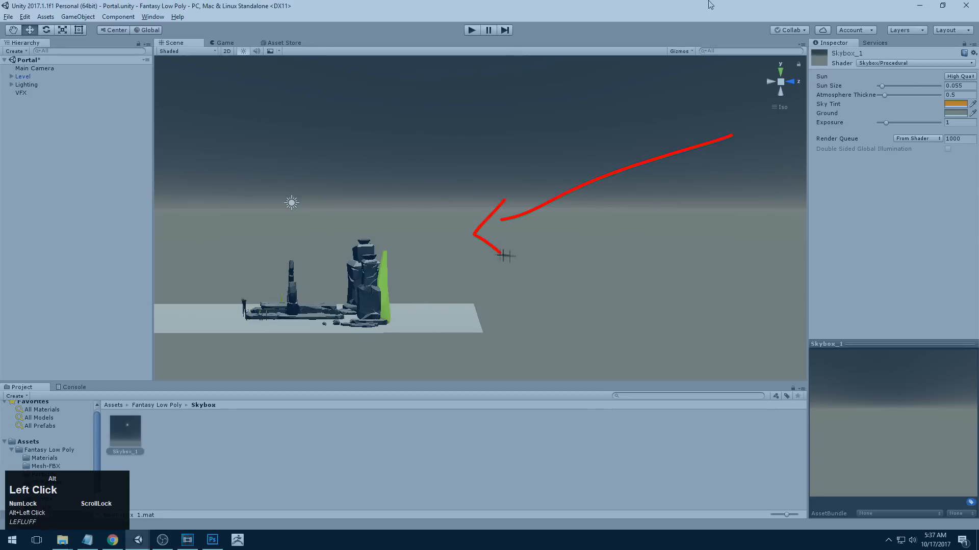
{"action": "mouse_move", "coordinate": [715, 246]}
{"action": "left_mouse_down"}
{"action": "mouse_move", "coordinate": [509, 274]}
{"action": "mouse_move", "coordinate": [537, 291]}
{"action": "left_mouse_up"}
{"action": "left_click_drag", "start_coordinate": [378, 321], "coordinate": [370, 268]}
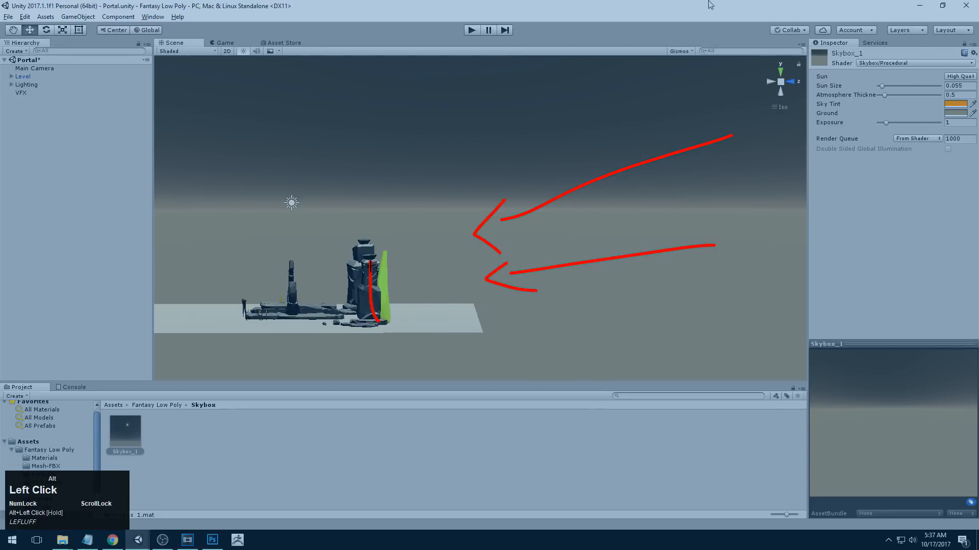
{"action": "mouse_move", "coordinate": [376, 323]}
{"action": "left_mouse_down"}
{"action": "mouse_move", "coordinate": [371, 261]}
{"action": "mouse_move", "coordinate": [378, 323]}
{"action": "left_mouse_up"}
{"action": "mouse_move", "coordinate": [381, 241]}
{"action": "left_mouse_down"}
{"action": "mouse_move", "coordinate": [391, 286]}
{"action": "mouse_move", "coordinate": [380, 321]}
{"action": "left_mouse_up"}
{"action": "mouse_move", "coordinate": [356, 225]}
{"action": "left_mouse_down"}
{"action": "mouse_move", "coordinate": [234, 331]}
{"action": "mouse_move", "coordinate": [342, 301]}
{"action": "mouse_move", "coordinate": [353, 230]}
{"action": "left_mouse_up"}
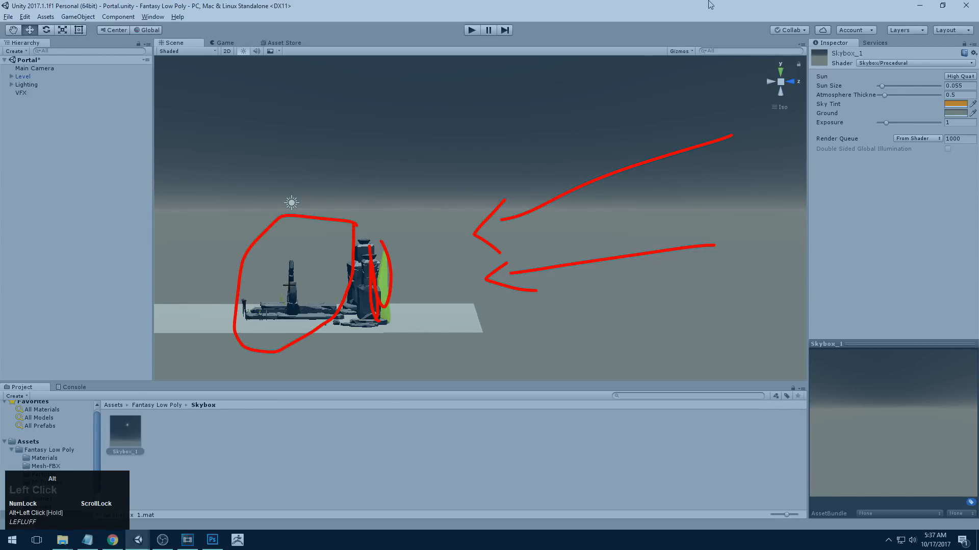
{"action": "key", "text": "Escape"}
{"action": "left_click_drag", "start_coordinate": [589, 242], "coordinate": [538, 272], "text": "alt"}
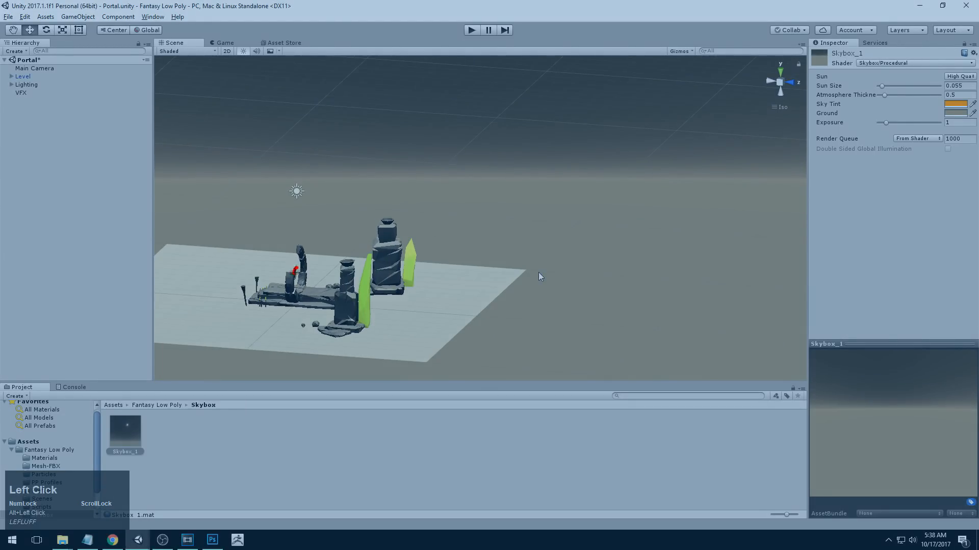
{"action": "mouse_move", "coordinate": [295, 270]}
{"action": "left_mouse_down"}
{"action": "mouse_move", "coordinate": [339, 234]}
{"action": "mouse_move", "coordinate": [296, 269]}
{"action": "mouse_move", "coordinate": [253, 277]}
{"action": "mouse_move", "coordinate": [345, 271]}
{"action": "mouse_move", "coordinate": [270, 311]}
{"action": "left_mouse_up"}
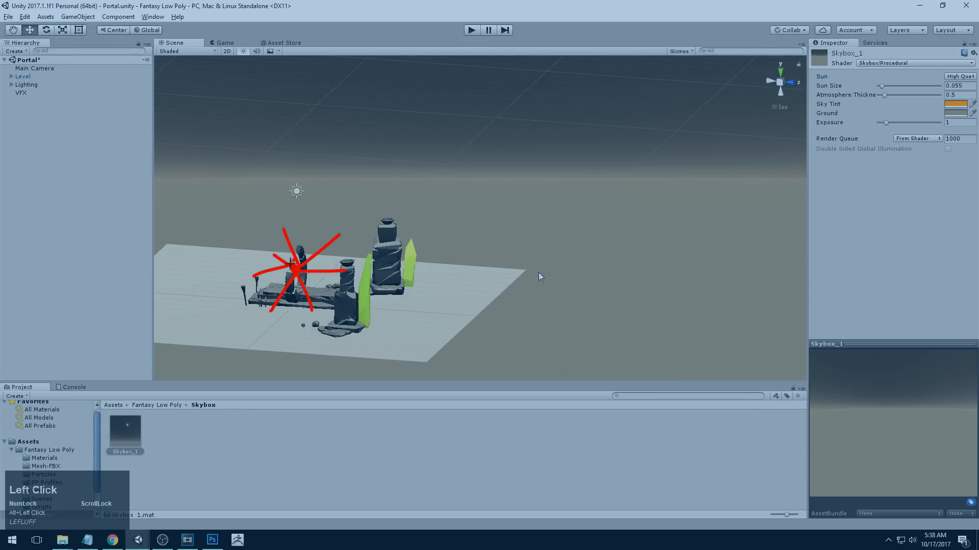
{"action": "mouse_move", "coordinate": [304, 295]}
{"action": "left_mouse_down"}
{"action": "mouse_move", "coordinate": [291, 260]}
{"action": "mouse_move", "coordinate": [330, 238]}
{"action": "mouse_move", "coordinate": [332, 260]}
{"action": "left_mouse_up"}
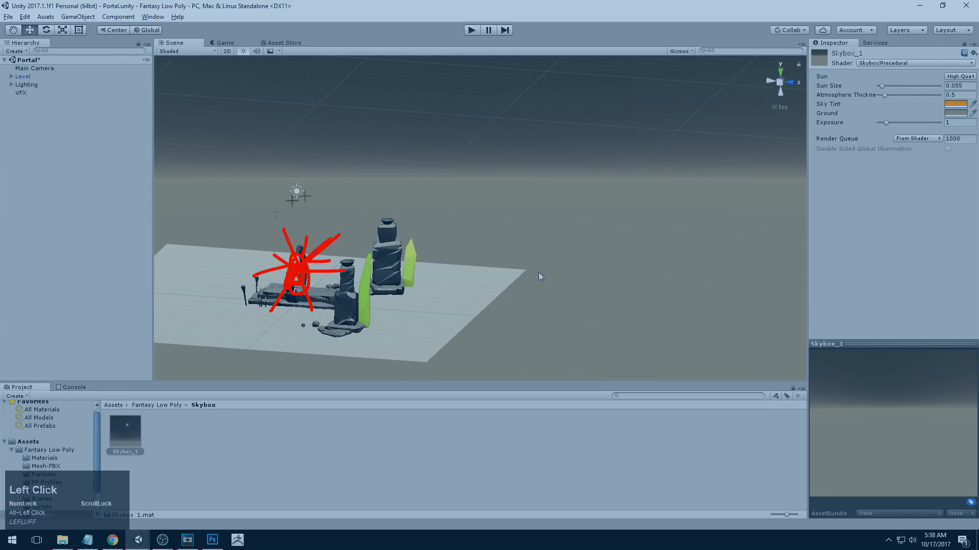
{"action": "key", "text": "Escape"}
{"action": "mouse_move", "coordinate": [586, 309]}
{"action": "left_mouse_down", "text": "alt"}
{"action": "mouse_move", "coordinate": [412, 316]}
{"action": "mouse_move", "coordinate": [680, 313]}
{"action": "mouse_move", "coordinate": [611, 310]}
{"action": "left_mouse_up", "text": "alt"}
{"action": "right_click_drag", "start_coordinate": [612, 310], "coordinate": [525, 299], "text": "alt"}
{"action": "middle_click_drag", "start_coordinate": [525, 300], "coordinate": [423, 323], "text": "alt"}
{"action": "left_click_drag", "start_coordinate": [424, 323], "coordinate": [546, 309], "text": "alt"}
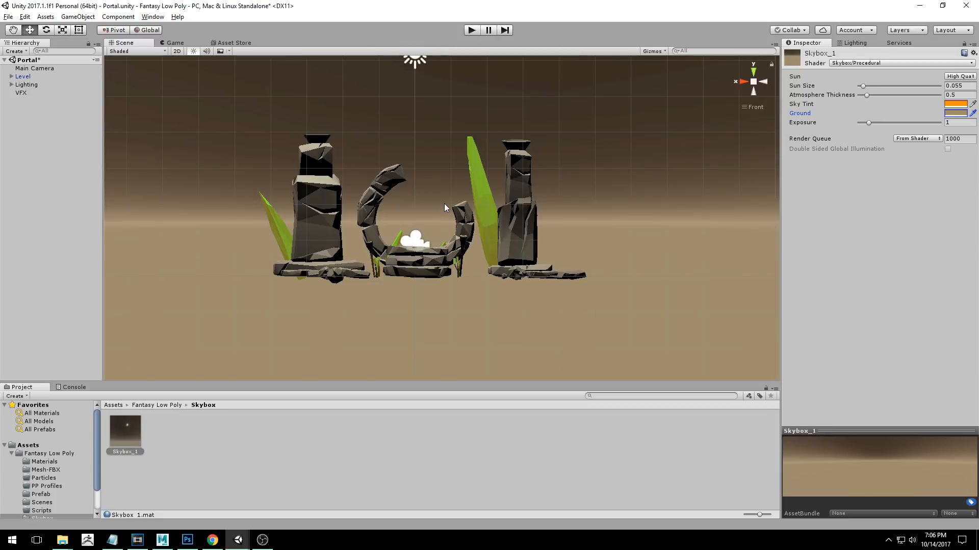
Bring up the Lighting settings window and close its docked copy beside the Inspector.
{"action": "left_click", "coordinate": [853, 43]}
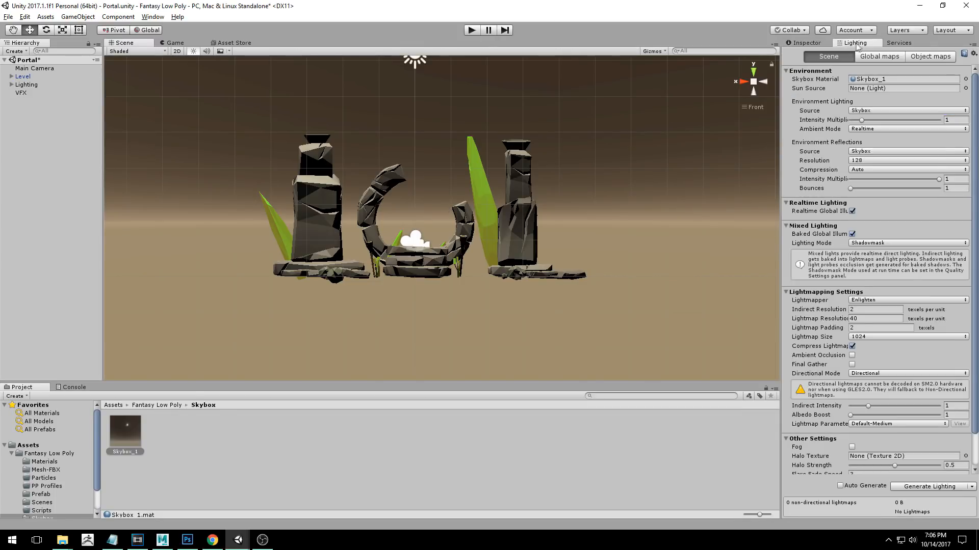
{"action": "left_click", "coordinate": [153, 16]}
{"action": "mouse_move", "coordinate": [192, 284]}
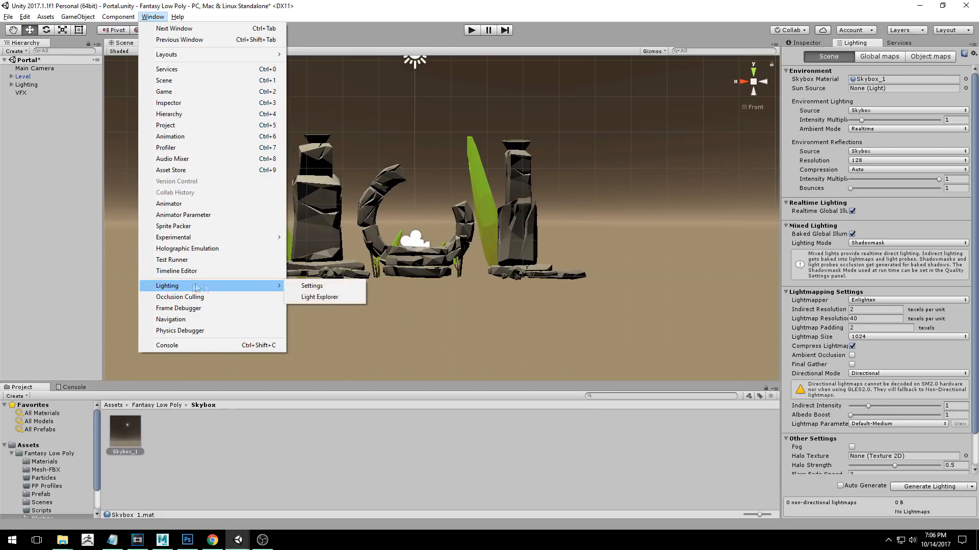
{"action": "left_click", "coordinate": [294, 286]}
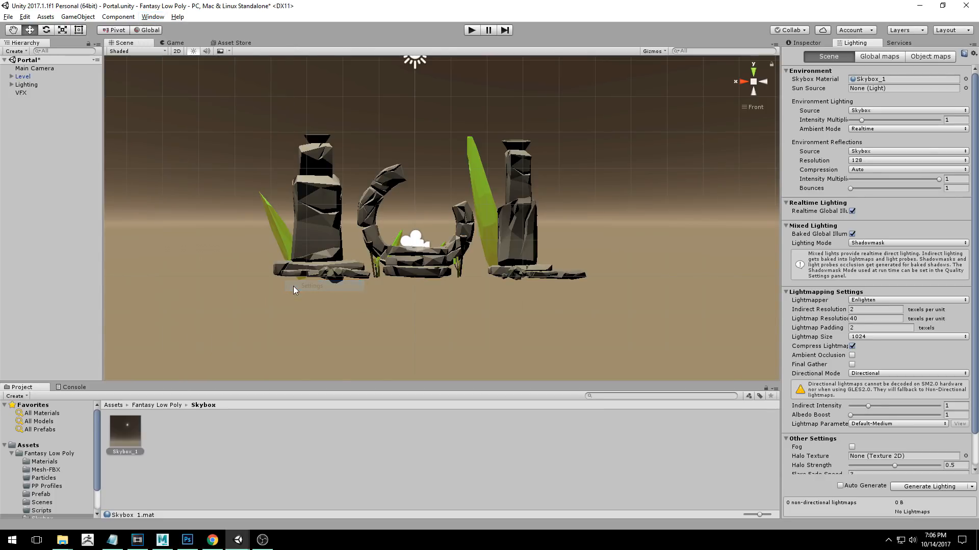
{"action": "right_click", "coordinate": [847, 43]}
{"action": "left_click", "coordinate": [869, 60]}
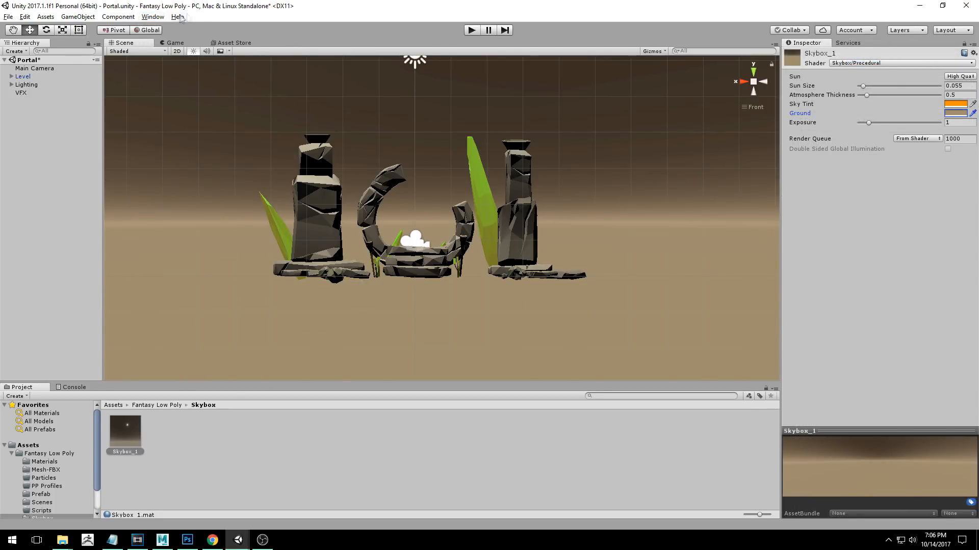
Open the Lighting settings window again and dock it next to the Inspector.
{"action": "left_click", "coordinate": [152, 17]}
{"action": "mouse_move", "coordinate": [183, 286]}
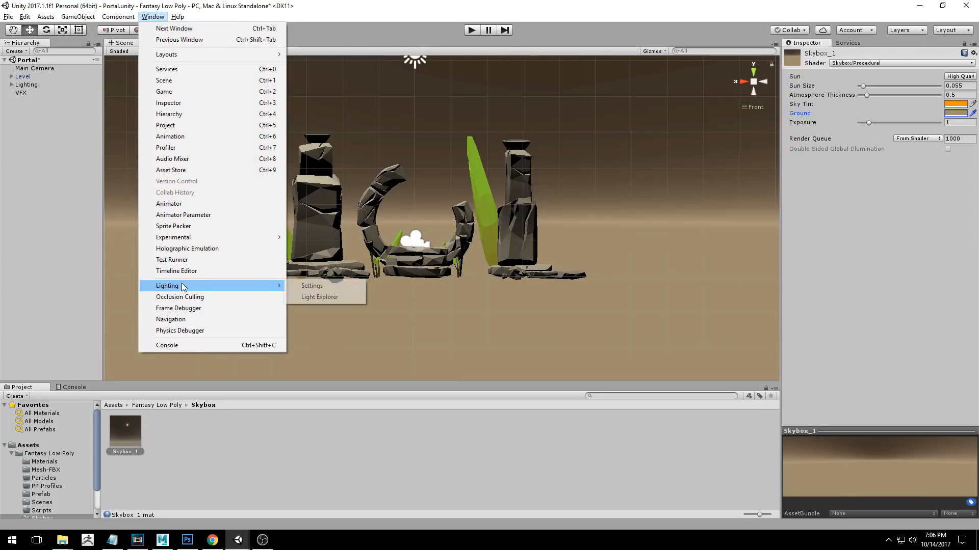
{"action": "left_click", "coordinate": [325, 286]}
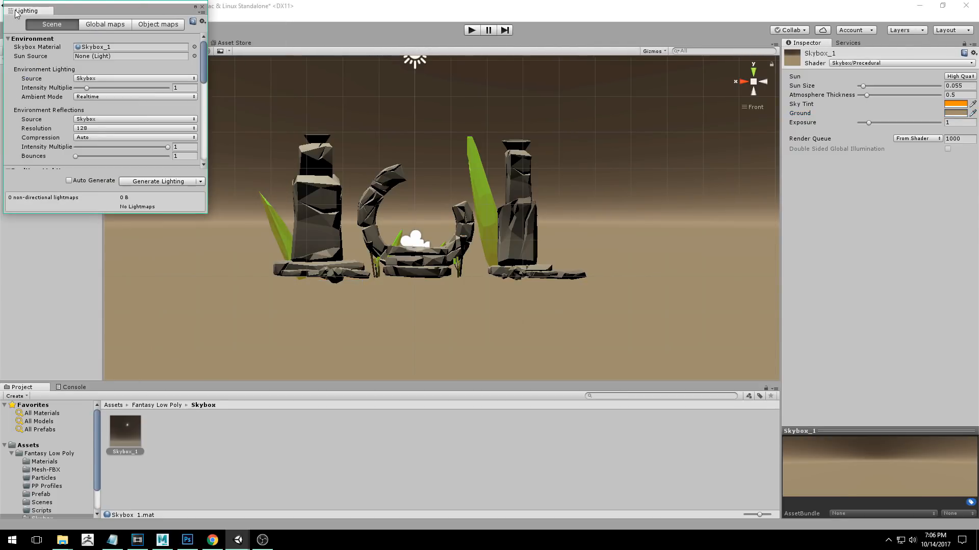
{"action": "left_click_drag", "start_coordinate": [18, 11], "coordinate": [844, 46]}
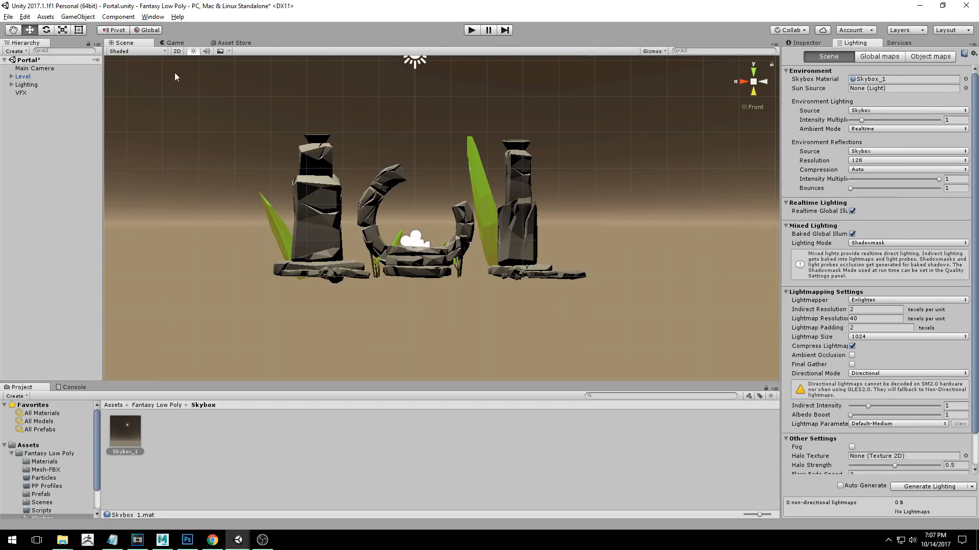
Try Color as the environment lighting source with a dark blue ambient colour.
{"action": "left_click", "coordinate": [876, 111]}
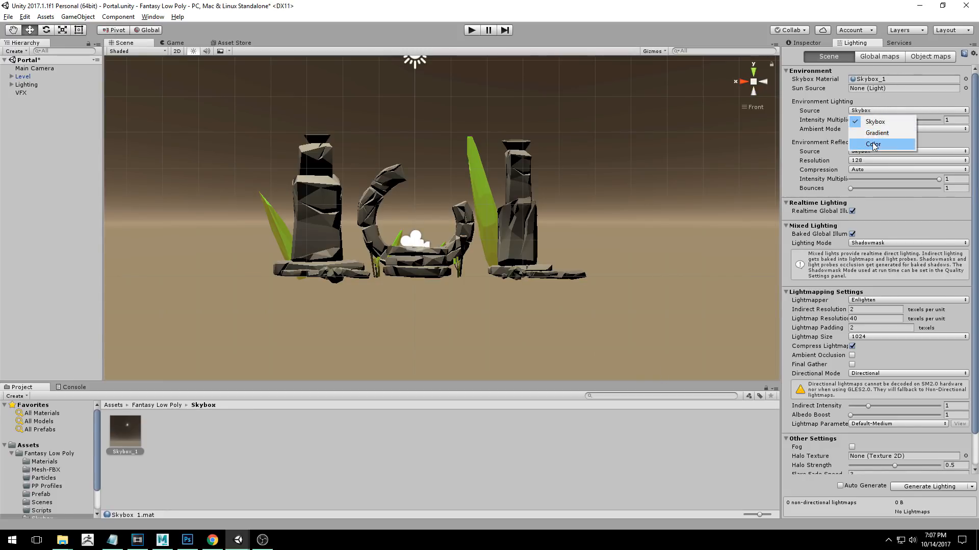
{"action": "left_click", "coordinate": [873, 143]}
{"action": "left_click", "coordinate": [863, 126]}
{"action": "mouse_move", "coordinate": [662, 219]}
{"action": "left_mouse_down"}
{"action": "mouse_move", "coordinate": [709, 148]}
{"action": "mouse_move", "coordinate": [661, 210]}
{"action": "left_mouse_up"}
{"action": "left_click", "coordinate": [721, 100]}
Try Gradient as the environment lighting source, adjust one of its colours, and return the source to Skybox.
{"action": "left_click", "coordinate": [867, 110]}
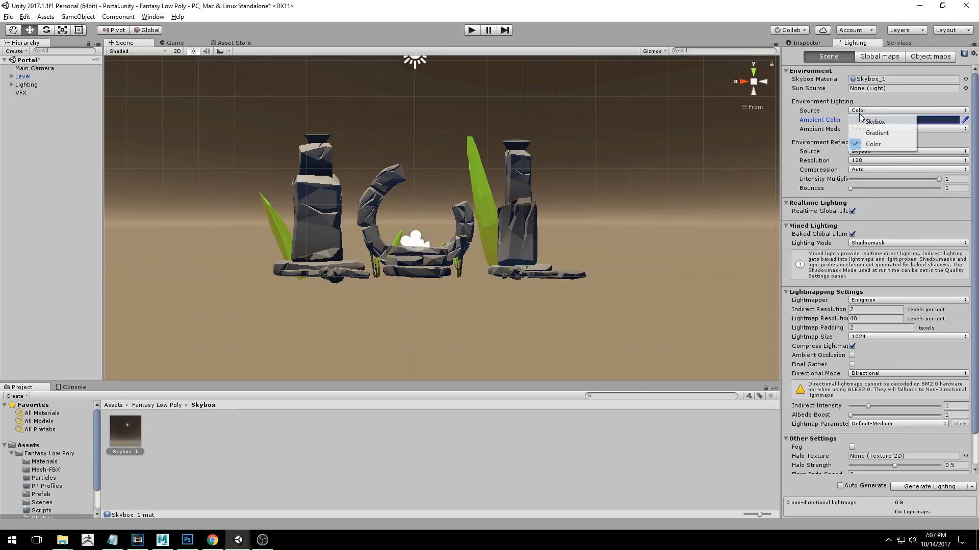
{"action": "left_click", "coordinate": [859, 132]}
{"action": "left_click", "coordinate": [861, 129]}
{"action": "mouse_move", "coordinate": [643, 187]}
{"action": "left_mouse_down"}
{"action": "mouse_move", "coordinate": [682, 173]}
{"action": "mouse_move", "coordinate": [641, 191]}
{"action": "left_mouse_up"}
{"action": "left_click", "coordinate": [721, 100]}
{"action": "left_click", "coordinate": [866, 111]}
{"action": "left_click", "coordinate": [869, 121]}
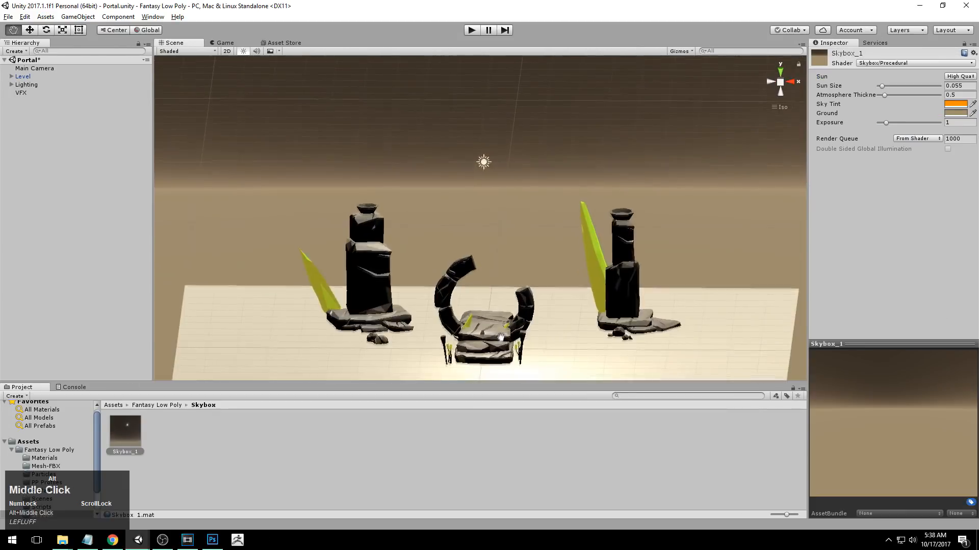
Focus on the Level object and examine the portal, pillars and ground plane under the skybox lighting.
{"action": "middle_click_drag", "start_coordinate": [510, 286], "coordinate": [537, 289], "text": "alt"}
{"action": "right_click_drag", "start_coordinate": [537, 290], "coordinate": [500, 278], "text": "alt"}
{"action": "left_click", "coordinate": [499, 278]}
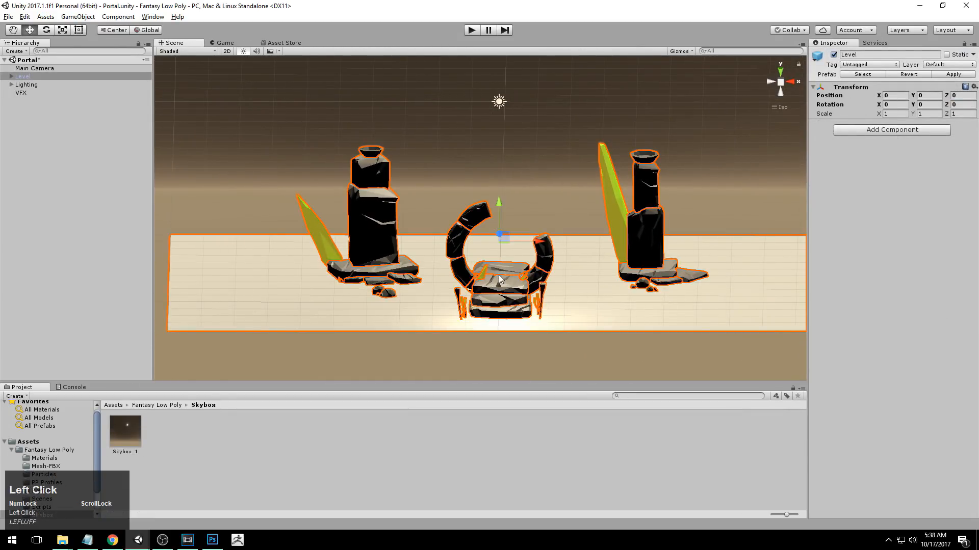
{"action": "key", "text": "f"}
{"action": "right_click_drag", "start_coordinate": [332, 280], "coordinate": [592, 279], "text": "alt"}
{"action": "middle_click_drag", "start_coordinate": [592, 279], "coordinate": [562, 285], "text": "alt"}
{"action": "left_click_drag", "start_coordinate": [561, 285], "coordinate": [556, 271], "text": "alt"}
{"action": "left_click", "coordinate": [500, 89]}
{"action": "left_click_drag", "start_coordinate": [509, 224], "coordinate": [502, 298], "text": "alt"}
{"action": "right_click_drag", "start_coordinate": [502, 298], "coordinate": [515, 297], "text": "alt"}
Focus on the topmost rock of the portal arch, examine its shading and finish in the straight back view.
{"action": "left_click", "coordinate": [429, 221]}
{"action": "left_click", "coordinate": [430, 220]}
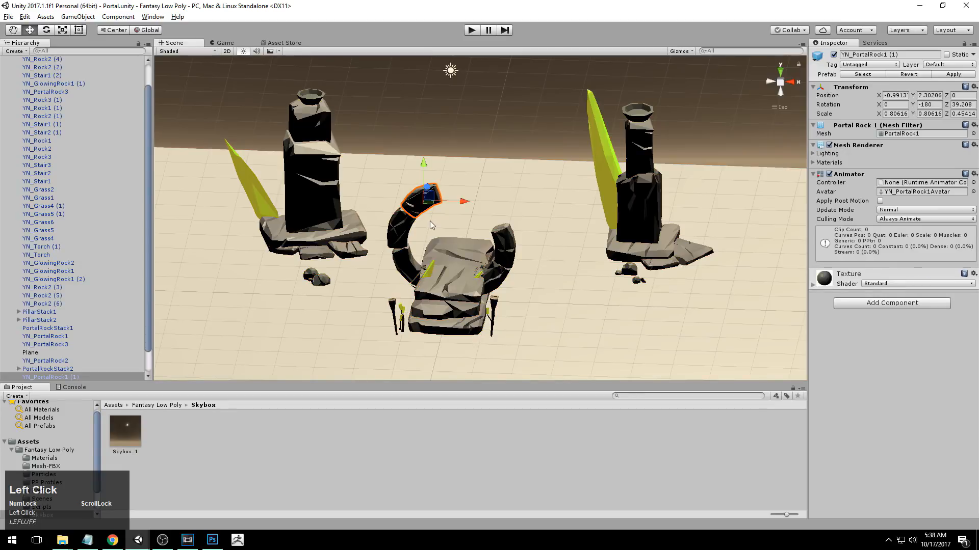
{"action": "key", "text": "f"}
{"action": "left_click_drag", "start_coordinate": [502, 306], "coordinate": [528, 251], "text": "alt"}
{"action": "right_click_drag", "start_coordinate": [597, 263], "coordinate": [549, 264], "text": "alt"}
{"action": "middle_click_drag", "start_coordinate": [549, 265], "coordinate": [464, 229], "text": "alt"}
{"action": "right_click_drag", "start_coordinate": [464, 230], "coordinate": [361, 228], "text": "alt"}
{"action": "middle_click_drag", "start_coordinate": [444, 232], "coordinate": [465, 212], "text": "alt"}
{"action": "right_click_drag", "start_coordinate": [465, 212], "coordinate": [446, 232], "text": "alt"}
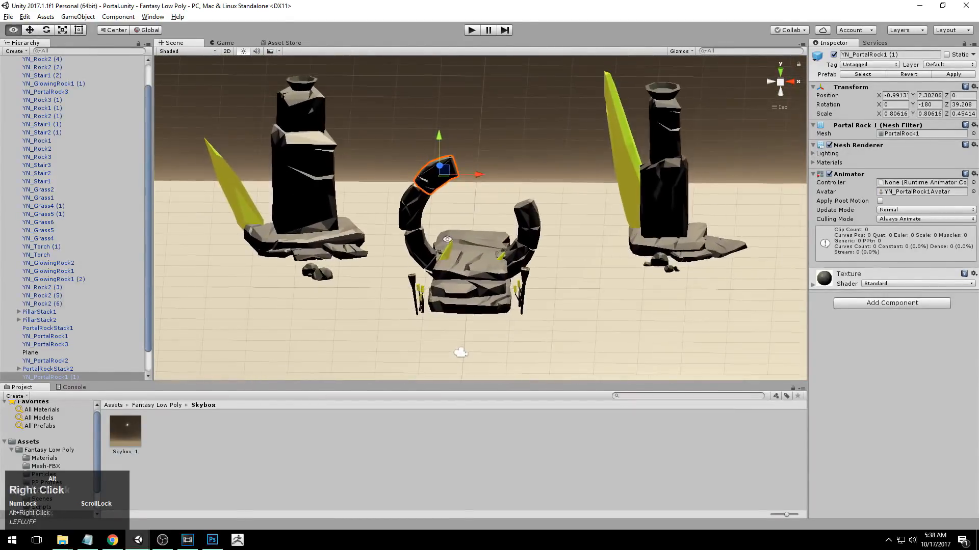
{"action": "middle_click_drag", "start_coordinate": [446, 245], "coordinate": [446, 266], "text": "alt"}
{"action": "left_click", "coordinate": [790, 82]}
{"action": "left_click", "coordinate": [770, 81]}
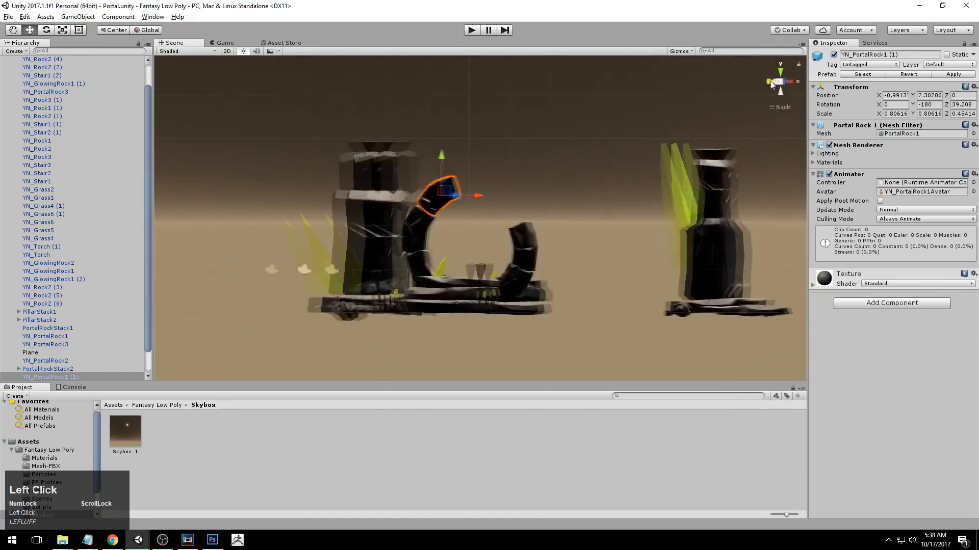
Collapse the Level group, expand the Lighting group and select its Directional Light.
{"action": "scroll", "coordinate": [60, 116], "scroll_direction": "up", "scroll_amount": 2}
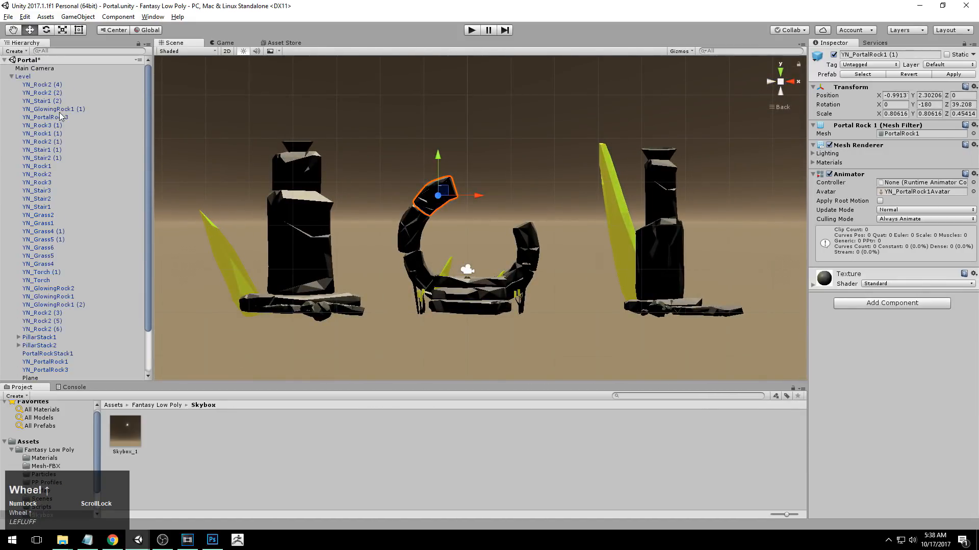
{"action": "left_click", "coordinate": [10, 77]}
{"action": "left_click", "coordinate": [27, 85]}
{"action": "left_click", "coordinate": [11, 85]}
{"action": "left_click", "coordinate": [42, 93]}
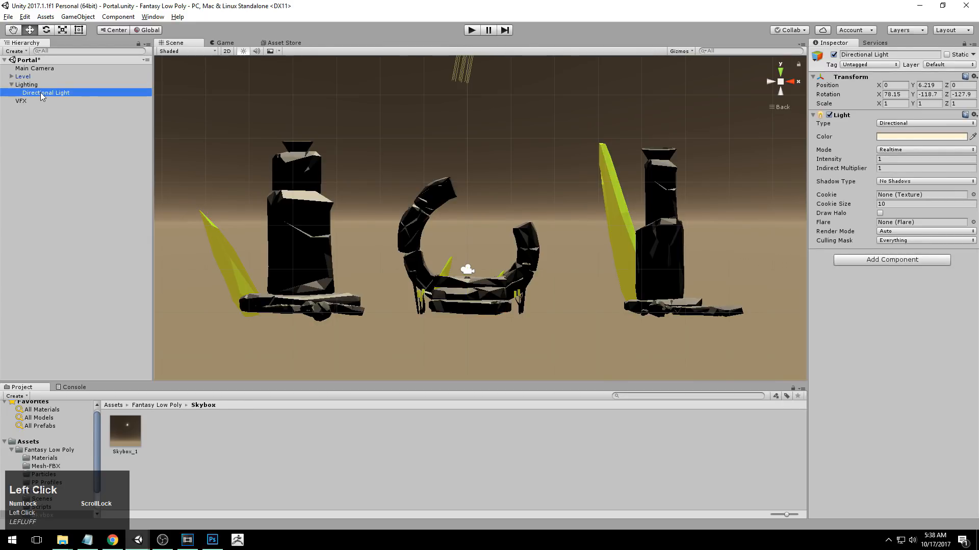
{"action": "left_click", "coordinate": [57, 180]}
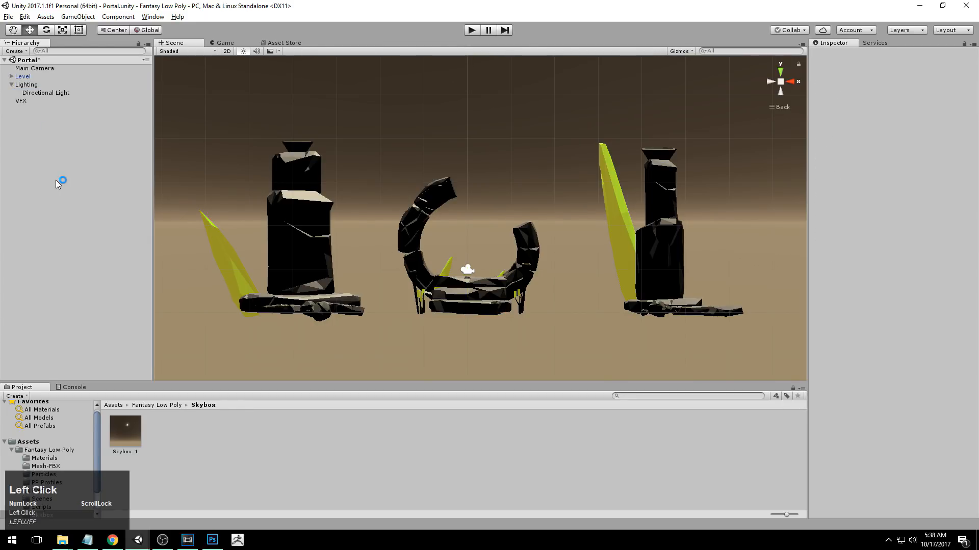
{"action": "right_click_drag", "start_coordinate": [55, 189], "coordinate": [88, 324]}
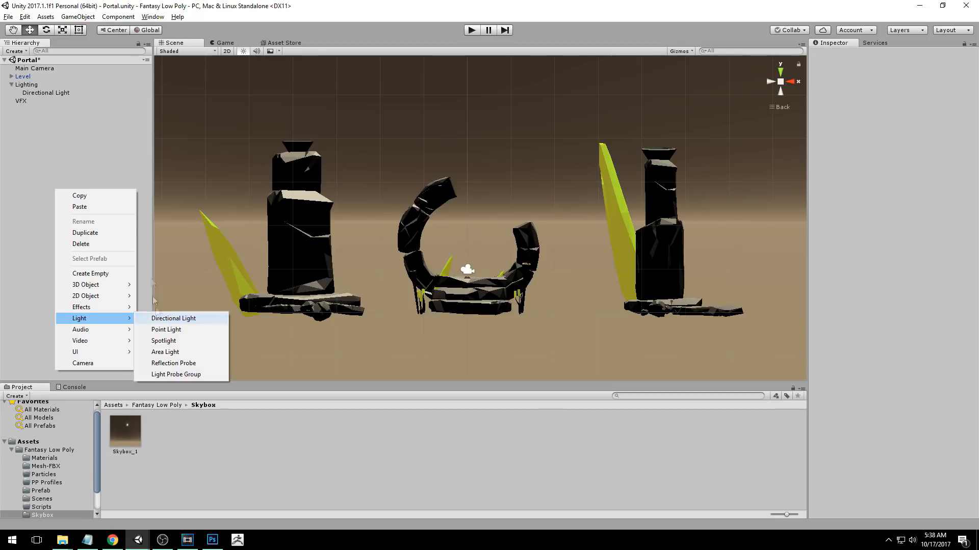
{"action": "left_click", "coordinate": [50, 138]}
Reset the transform of the Directional Light so its position and rotation are all 0.
{"action": "left_click", "coordinate": [51, 92]}
{"action": "middle_click_drag", "start_coordinate": [227, 137], "coordinate": [646, 248], "text": "alt"}
{"action": "left_click_drag", "start_coordinate": [648, 248], "coordinate": [627, 213], "text": "alt"}
{"action": "right_click_drag", "start_coordinate": [627, 213], "coordinate": [607, 214], "text": "alt"}
{"action": "middle_click_drag", "start_coordinate": [607, 214], "coordinate": [607, 242], "text": "alt"}
{"action": "right_click", "coordinate": [974, 78]}
{"action": "left_click", "coordinate": [890, 87]}
Examine from above, from the right side and around the portal how the reset Directional Light hits the rocks.
{"action": "left_click_drag", "start_coordinate": [393, 230], "coordinate": [386, 285], "text": "alt"}
{"action": "right_click_drag", "start_coordinate": [385, 285], "coordinate": [584, 306], "text": "alt"}
{"action": "middle_click_drag", "start_coordinate": [583, 306], "coordinate": [627, 206], "text": "alt"}
{"action": "right_click_drag", "start_coordinate": [626, 206], "coordinate": [666, 232], "text": "alt"}
{"action": "left_click_drag", "start_coordinate": [667, 232], "coordinate": [626, 227], "text": "alt"}
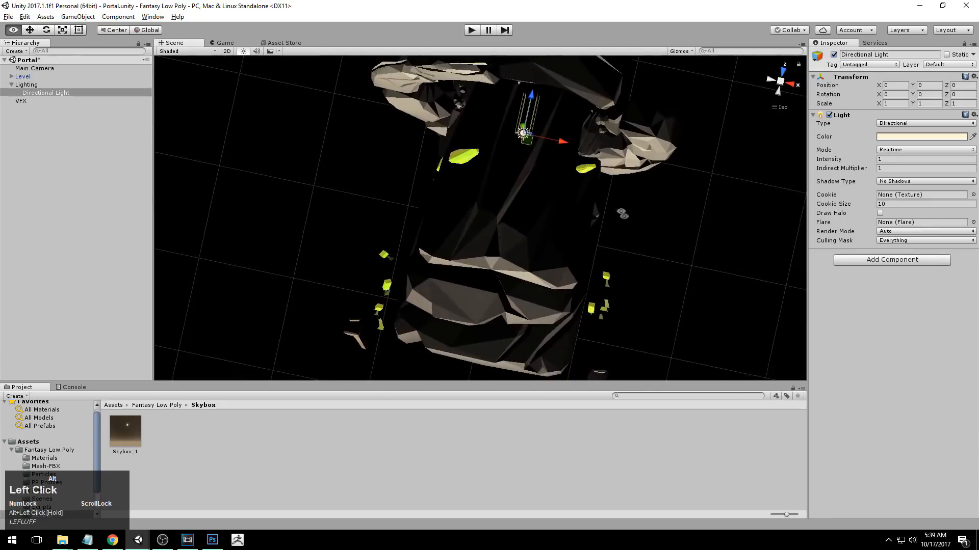
{"action": "middle_click_drag", "start_coordinate": [625, 227], "coordinate": [594, 299], "text": "alt"}
{"action": "left_click_drag", "start_coordinate": [594, 299], "coordinate": [635, 351], "text": "alt"}
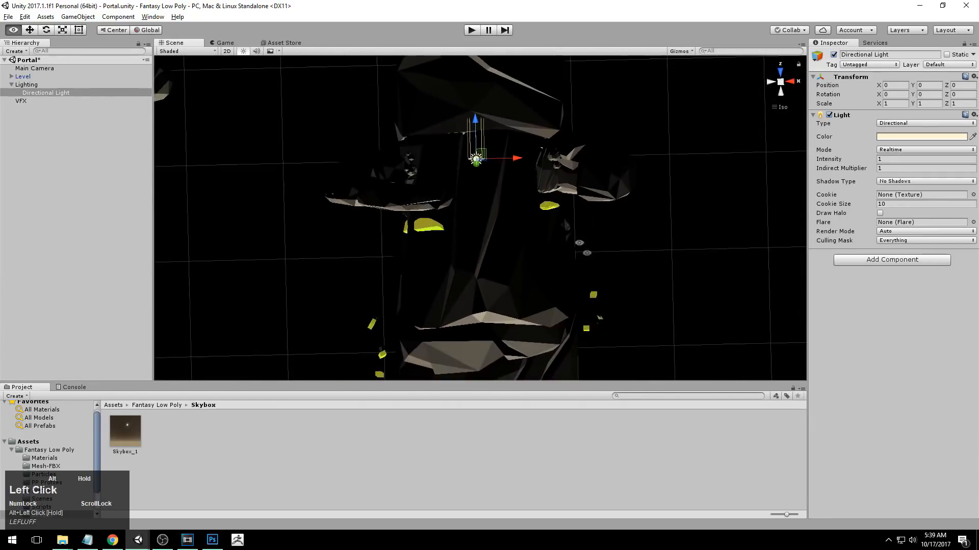
{"action": "left_click", "coordinate": [796, 82]}
{"action": "left_click", "coordinate": [769, 83]}
{"action": "middle_click_drag", "start_coordinate": [498, 368], "coordinate": [493, 286], "text": "alt"}
{"action": "left_click_drag", "start_coordinate": [677, 212], "coordinate": [512, 275], "text": "alt"}
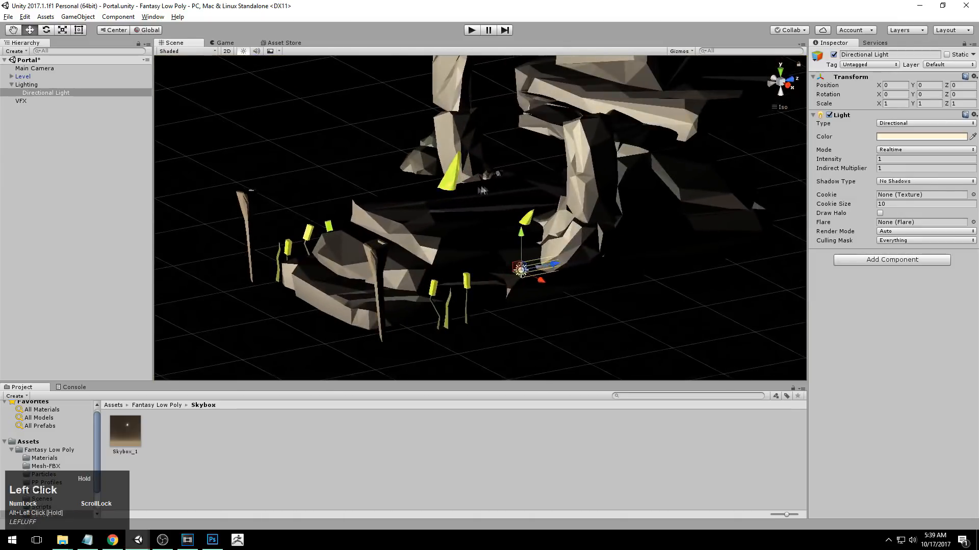
{"action": "left_click", "coordinate": [790, 85]}
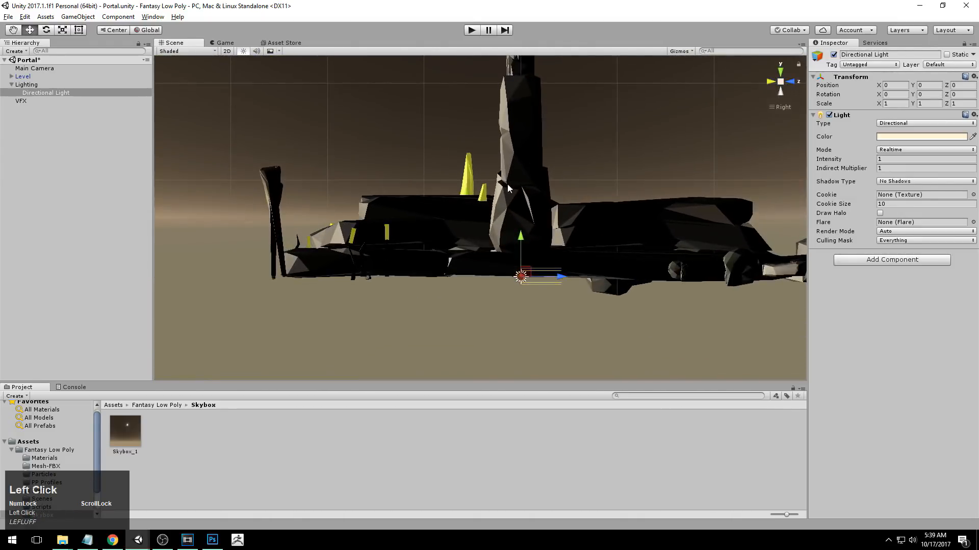
{"action": "middle_click_drag", "start_coordinate": [511, 188], "coordinate": [511, 236], "text": "alt"}
{"action": "right_click_drag", "start_coordinate": [511, 236], "coordinate": [511, 96], "text": "alt"}
{"action": "right_click_drag", "start_coordinate": [517, 341], "coordinate": [380, 202], "text": "alt"}
{"action": "left_click_drag", "start_coordinate": [380, 201], "coordinate": [688, 184], "text": "alt"}
Raise the Directional Light in the back view to a Y position of about 2.617, near the portal arch's top.
{"action": "left_click", "coordinate": [792, 82]}
{"action": "left_click", "coordinate": [770, 82]}
{"action": "right_click_drag", "start_coordinate": [555, 214], "coordinate": [531, 241], "text": "alt"}
{"action": "key", "text": "w"}
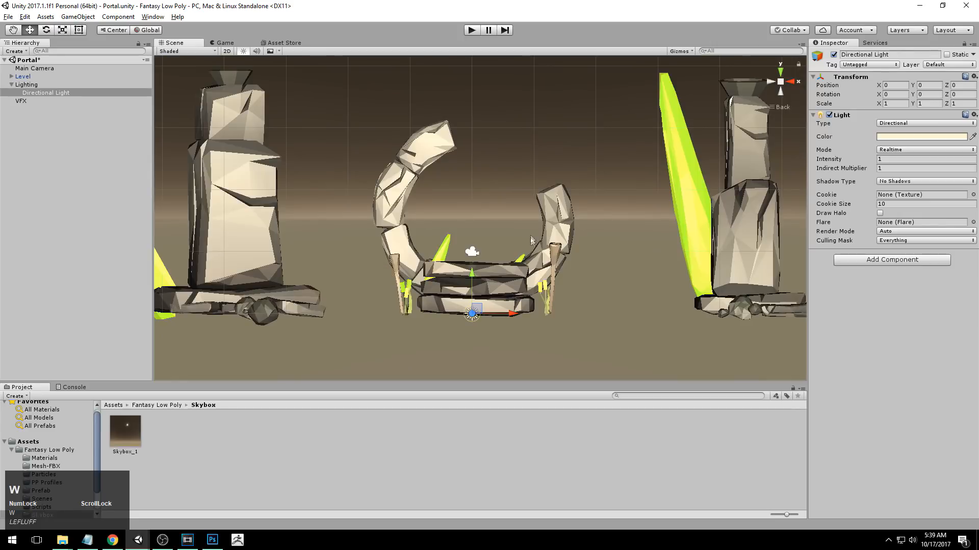
{"action": "left_click_drag", "start_coordinate": [471, 277], "coordinate": [471, 116]}
{"action": "right_click_drag", "start_coordinate": [499, 225], "coordinate": [487, 210], "text": "alt"}
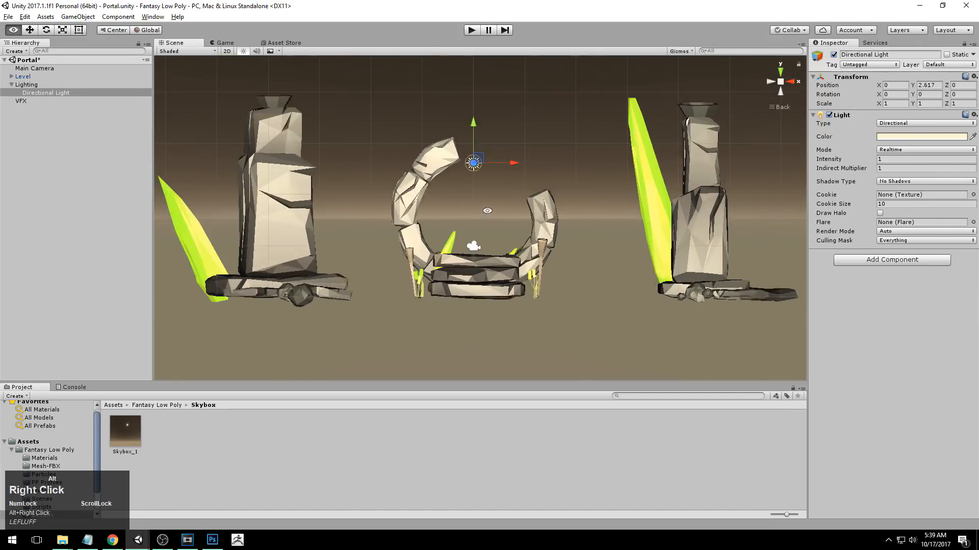
{"action": "middle_click_drag", "start_coordinate": [488, 210], "coordinate": [490, 238], "text": "alt"}
Try moving the Directional Light along X and undo the move.
{"action": "left_click_drag", "start_coordinate": [509, 192], "coordinate": [581, 306]}
{"action": "left_click_drag", "start_coordinate": [626, 163], "coordinate": [630, 102], "text": "alt"}
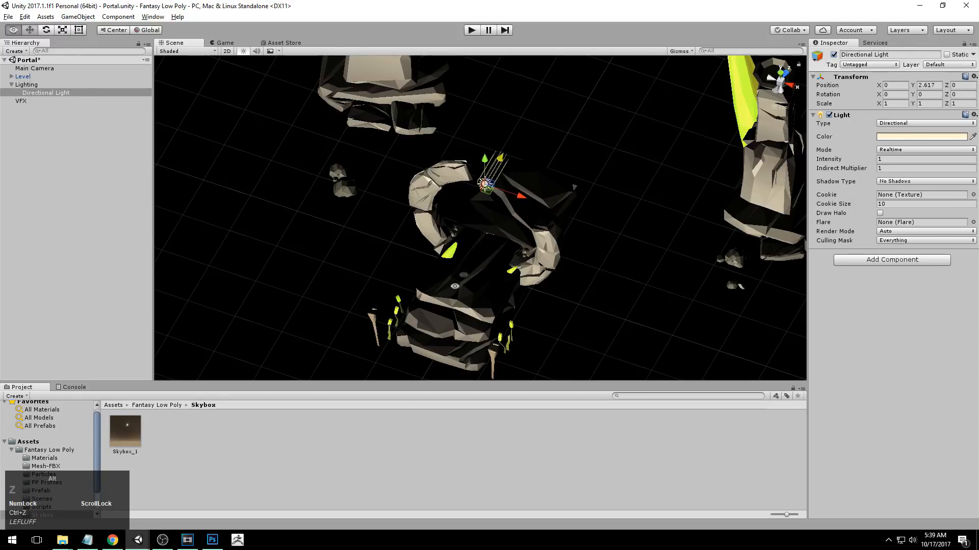
{"action": "left_click_drag", "start_coordinate": [635, 109], "coordinate": [612, 122], "text": "alt"}
{"action": "left_click_drag", "start_coordinate": [879, 85], "coordinate": [935, 87]}
{"action": "key", "text": "ctrl+z"}
{"action": "key", "text": "ctrl+z"}
Slide the Directional Light back and forth along X, leaving its X position at about 3.52.
{"action": "middle_click_drag", "start_coordinate": [736, 160], "coordinate": [611, 199], "text": "alt"}
{"action": "scroll", "coordinate": [561, 200], "scroll_direction": "down", "scroll_amount": 3}
{"action": "middle_click_drag", "start_coordinate": [527, 200], "coordinate": [523, 214]}
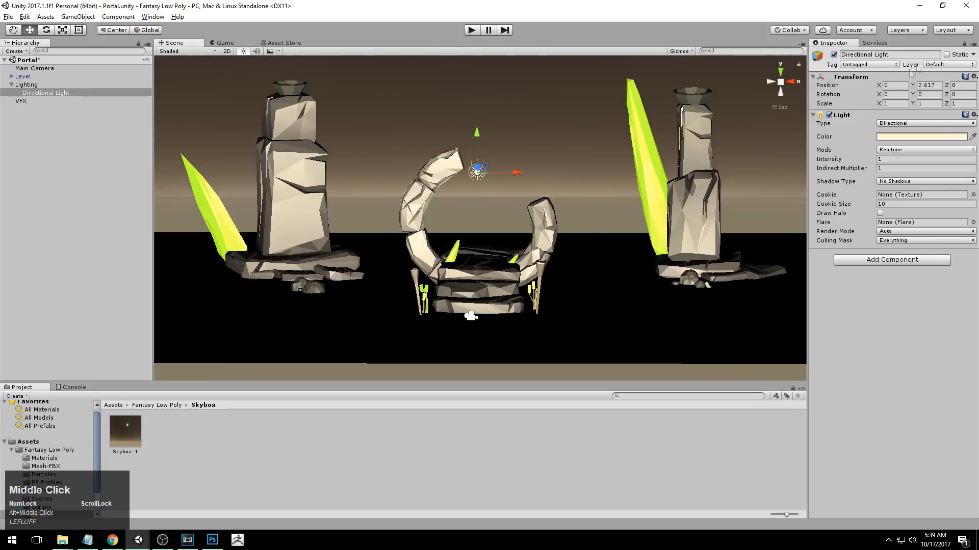
{"action": "mouse_move", "coordinate": [878, 87]}
{"action": "left_mouse_down"}
{"action": "mouse_move", "coordinate": [951, 88]}
{"action": "mouse_move", "coordinate": [780, 85]}
{"action": "mouse_move", "coordinate": [868, 79]}
{"action": "left_mouse_up"}
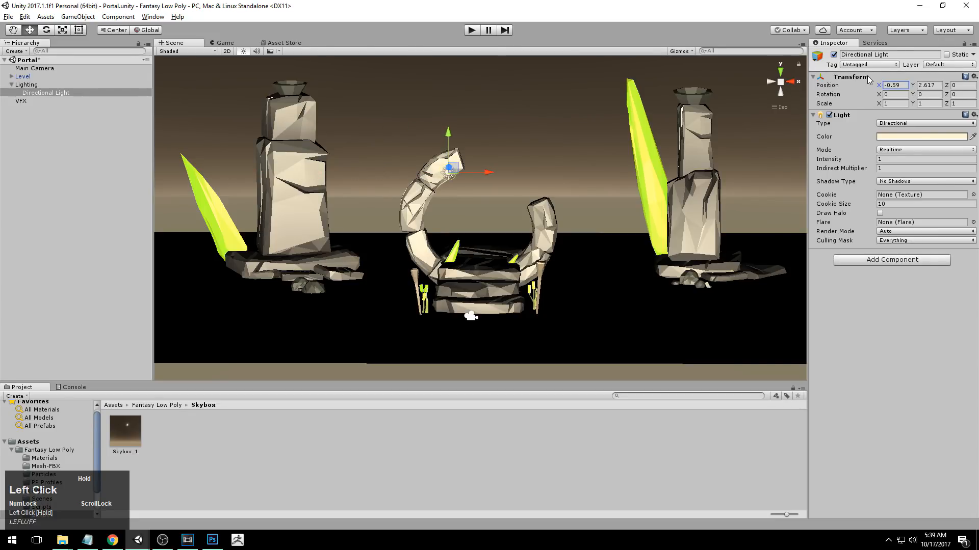
{"action": "left_click_drag", "start_coordinate": [890, 82], "coordinate": [918, 81]}
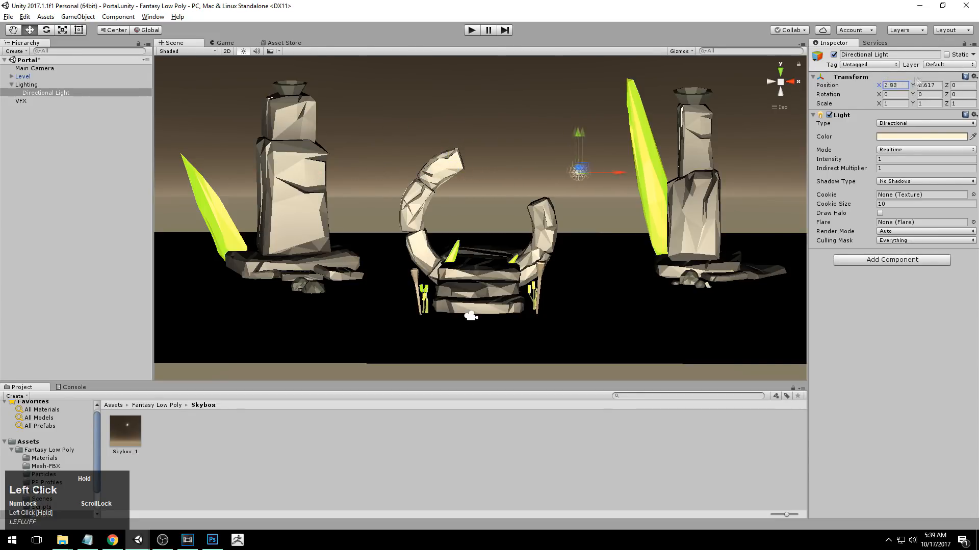
Check the shading from both sides of the portal and shift the Directional Light to an X position of 4.91.
{"action": "mouse_move", "coordinate": [555, 204]}
{"action": "left_mouse_down", "text": "alt"}
{"action": "mouse_move", "coordinate": [563, 218]}
{"action": "mouse_move", "coordinate": [548, 212]}
{"action": "left_mouse_up", "text": "alt"}
{"action": "right_click_drag", "start_coordinate": [547, 212], "coordinate": [492, 352], "text": "alt"}
{"action": "middle_click_drag", "start_coordinate": [535, 214], "coordinate": [539, 233], "text": "alt"}
{"action": "right_click_drag", "start_coordinate": [491, 234], "coordinate": [545, 219], "text": "alt"}
{"action": "left_click_drag", "start_coordinate": [545, 204], "coordinate": [518, 237], "text": "alt"}
{"action": "right_click_drag", "start_coordinate": [518, 237], "coordinate": [526, 245], "text": "alt"}
{"action": "left_click_drag", "start_coordinate": [527, 244], "coordinate": [550, 216], "text": "alt"}
{"action": "middle_click_drag", "start_coordinate": [551, 217], "coordinate": [566, 233], "text": "alt"}
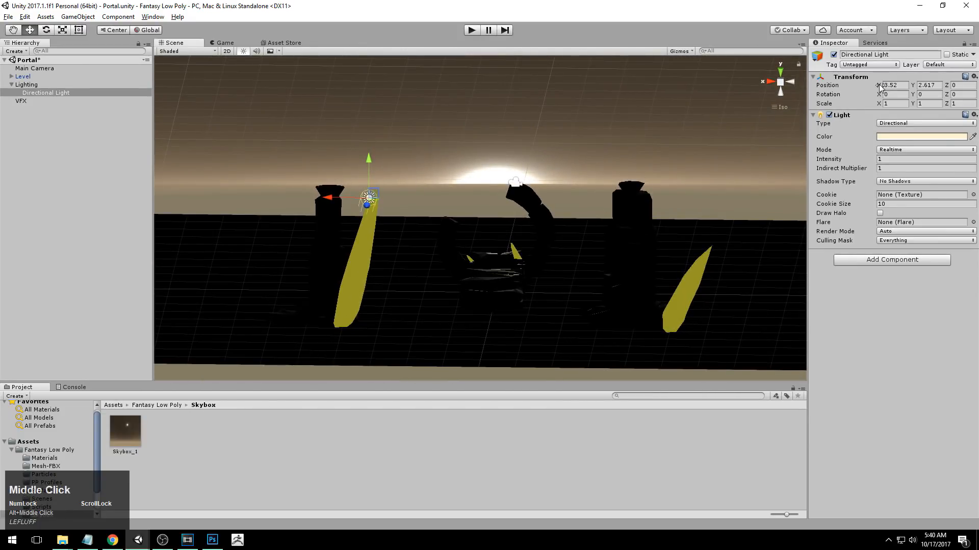
{"action": "left_click_drag", "start_coordinate": [880, 87], "coordinate": [901, 87]}
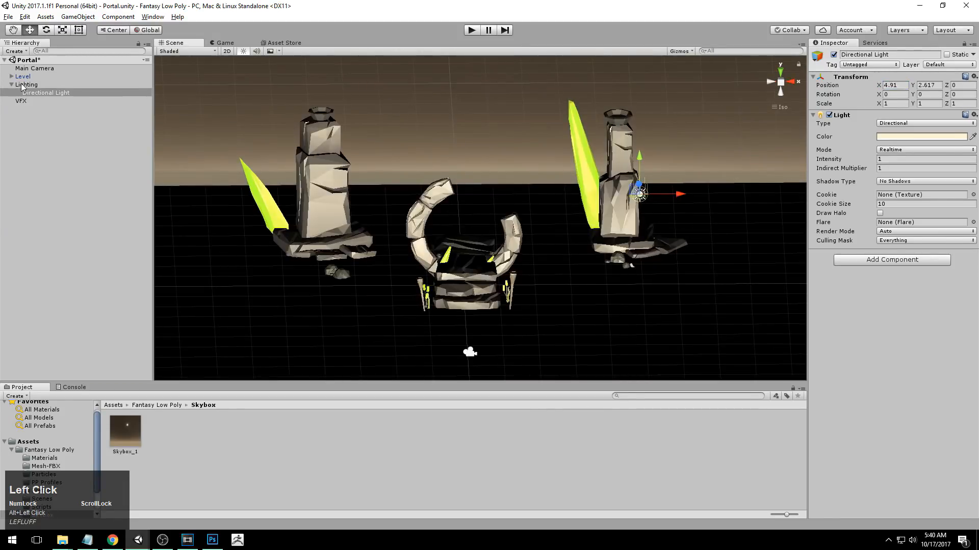
Collapse the Lighting group, try rotating the whole Level object around its Y axis, and undo the rotation.
{"action": "left_click", "coordinate": [11, 85]}
{"action": "left_click", "coordinate": [23, 76]}
{"action": "right_click_drag", "start_coordinate": [510, 230], "coordinate": [514, 234], "text": "alt"}
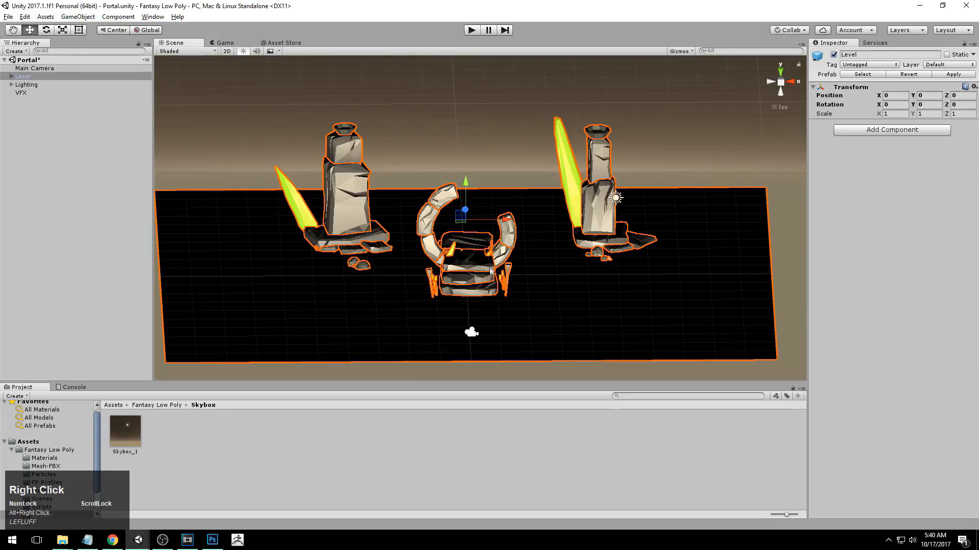
{"action": "key", "text": "e"}
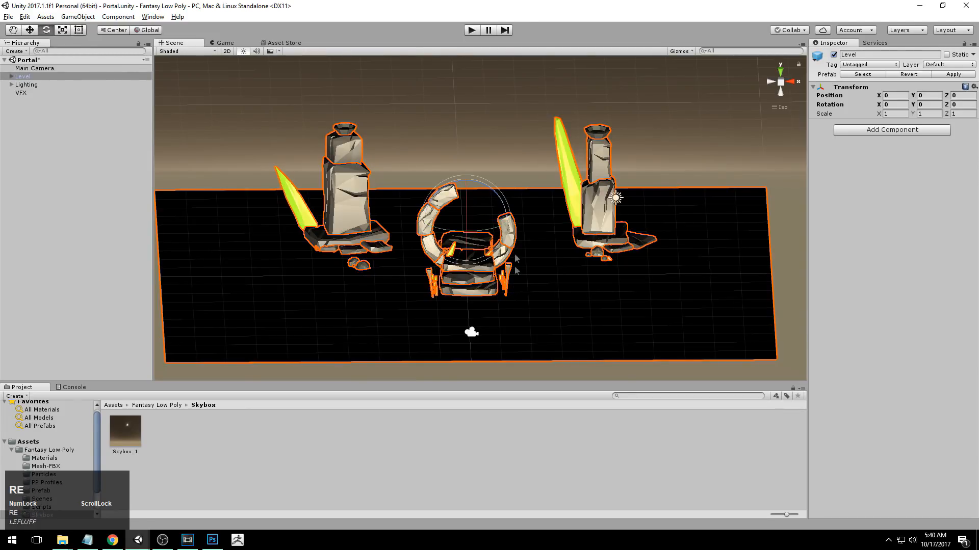
{"action": "left_click_drag", "start_coordinate": [543, 269], "coordinate": [537, 268], "text": "alt"}
{"action": "left_click_drag", "start_coordinate": [497, 232], "coordinate": [430, 203]}
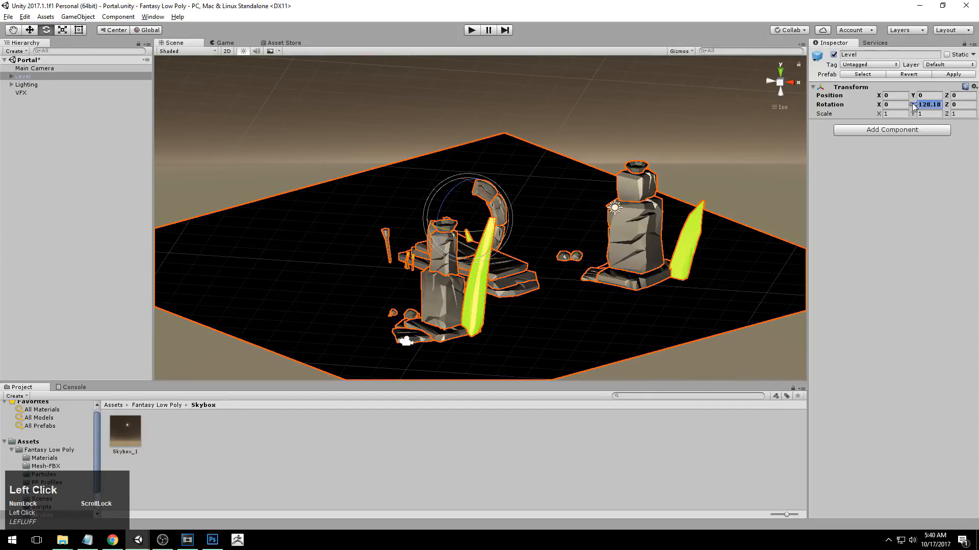
{"action": "key", "text": "ctrl+z"}
{"action": "left_click_drag", "start_coordinate": [485, 154], "coordinate": [497, 66], "text": "alt"}
{"action": "left_click", "coordinate": [500, 101]}
{"action": "left_click", "coordinate": [15, 77]}
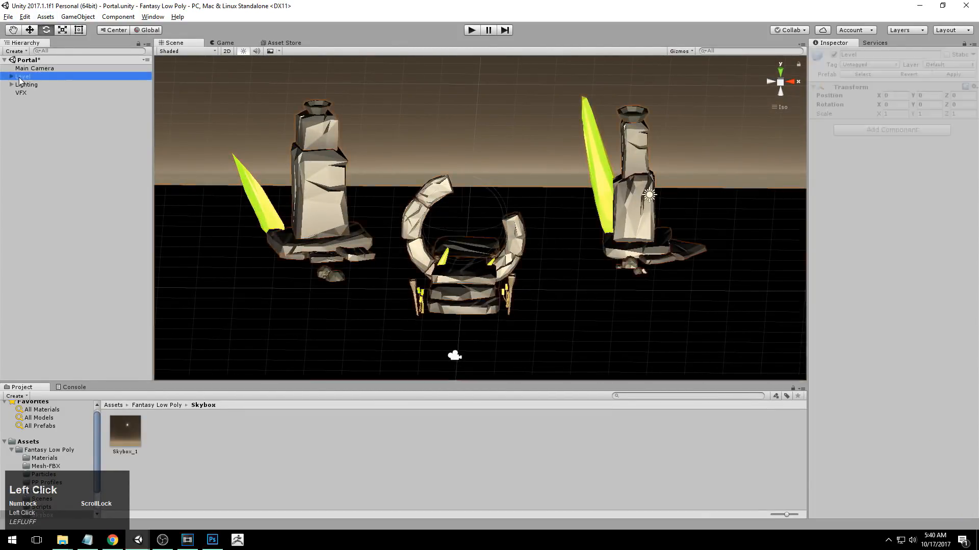
Expand the Level group, select all its child objects and try to move them out of the group.
{"action": "left_click", "coordinate": [11, 77]}
{"action": "left_click", "coordinate": [60, 182]}
{"action": "scroll", "coordinate": [60, 182], "scroll_direction": "down", "scroll_amount": 3}
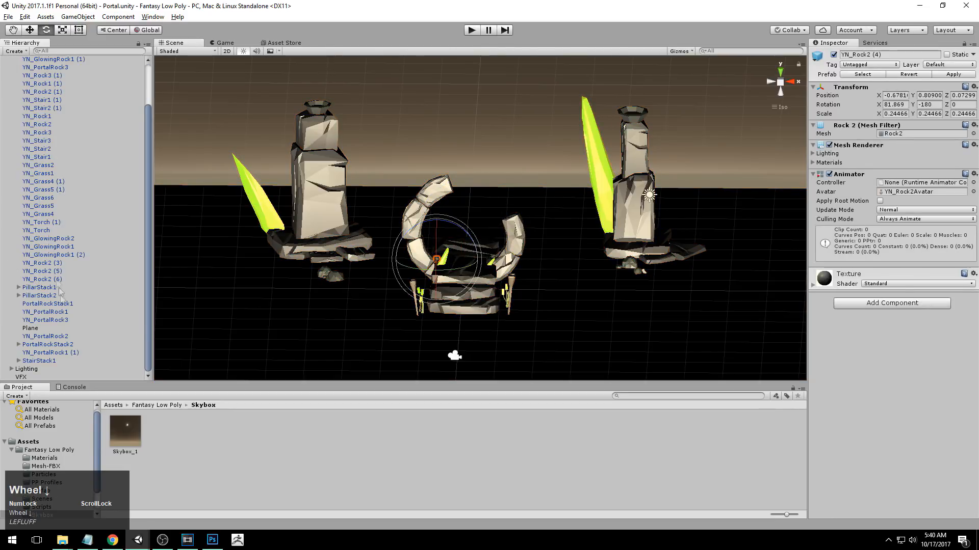
{"action": "left_click", "coordinate": [38, 362], "text": "shift"}
{"action": "scroll", "coordinate": [51, 276], "scroll_direction": "up", "scroll_amount": 3}
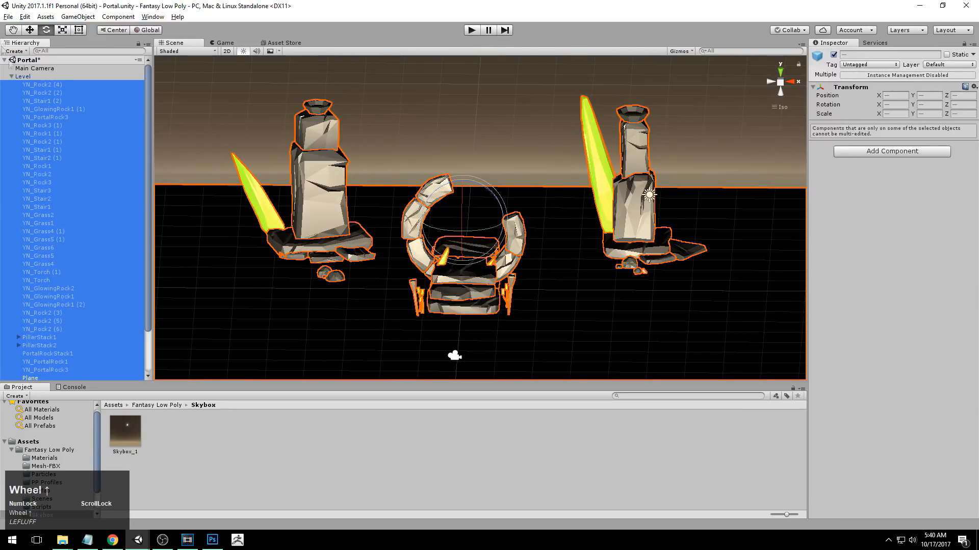
{"action": "left_click_drag", "start_coordinate": [33, 87], "coordinate": [29, 74]}
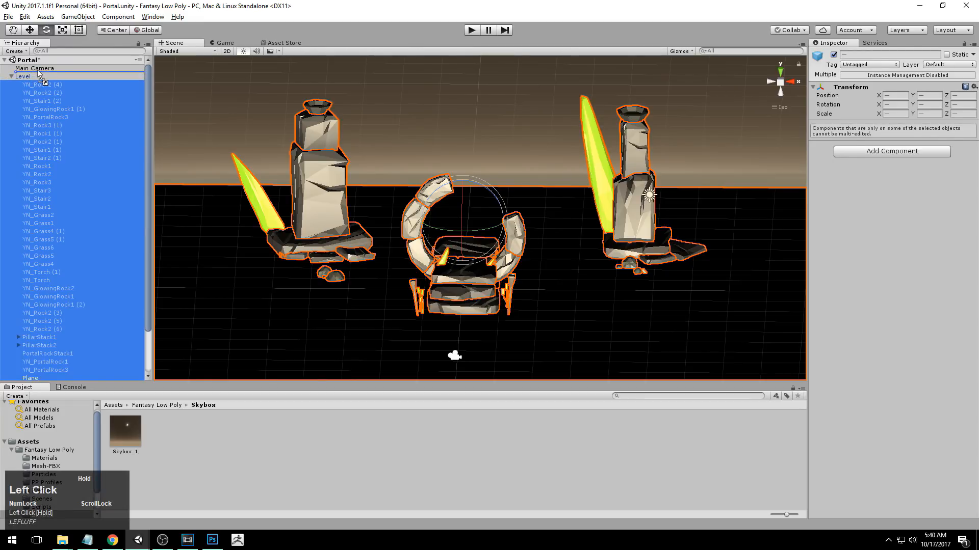
{"action": "left_click_drag", "start_coordinate": [52, 74], "coordinate": [52, 73]}
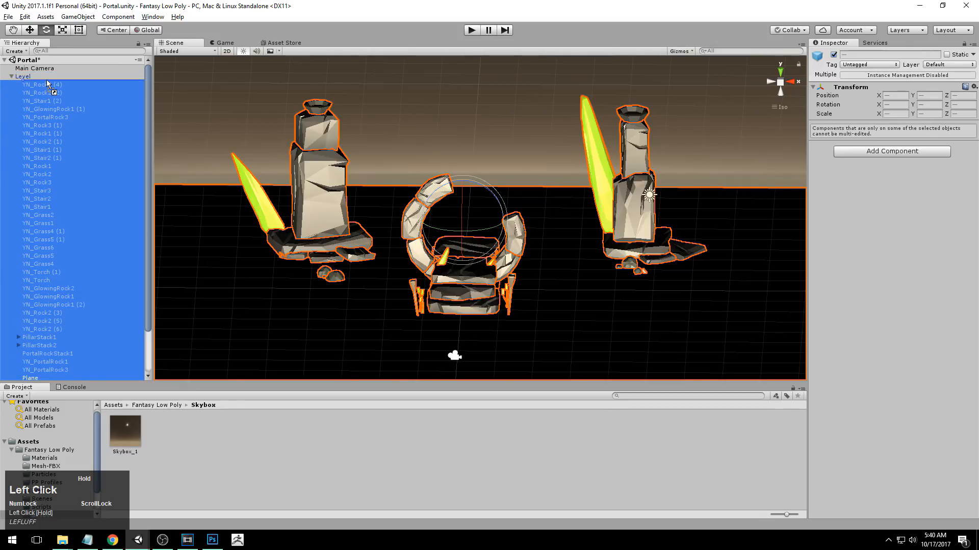
{"action": "scroll", "coordinate": [47, 83], "scroll_direction": "down", "scroll_amount": 2}
{"action": "left_click_drag", "start_coordinate": [151, 108], "coordinate": [149, 67]}
{"action": "left_click", "coordinate": [31, 78]}
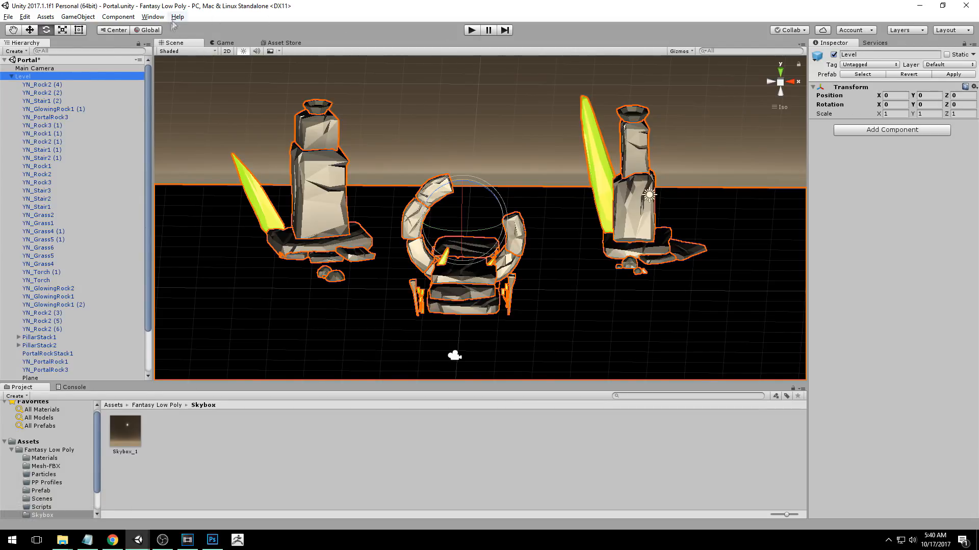
Look through the objects inside Level, collapse the group and clear the selection.
{"action": "left_click", "coordinate": [48, 86]}
{"action": "scroll", "coordinate": [57, 112], "scroll_direction": "down", "scroll_amount": 2}
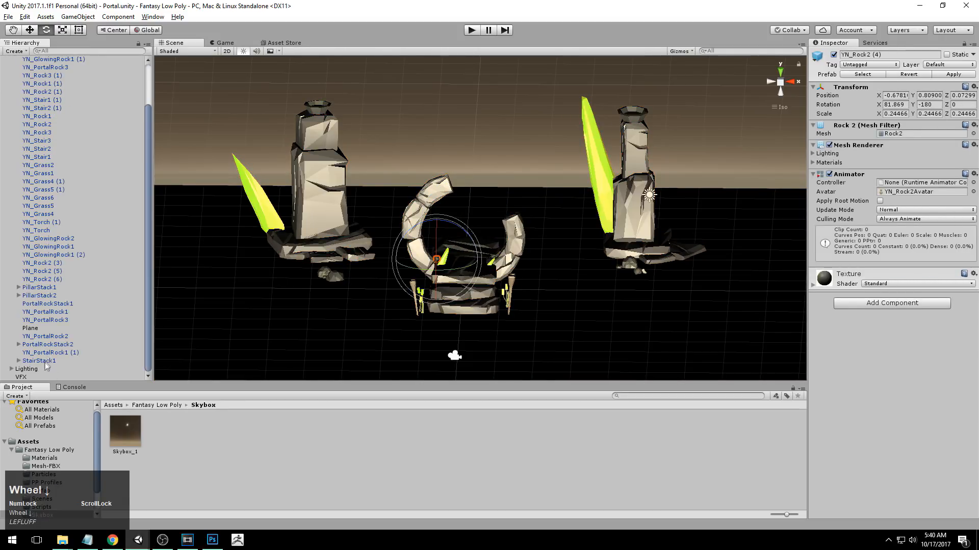
{"action": "scroll", "coordinate": [60, 284], "scroll_direction": "up", "scroll_amount": 2}
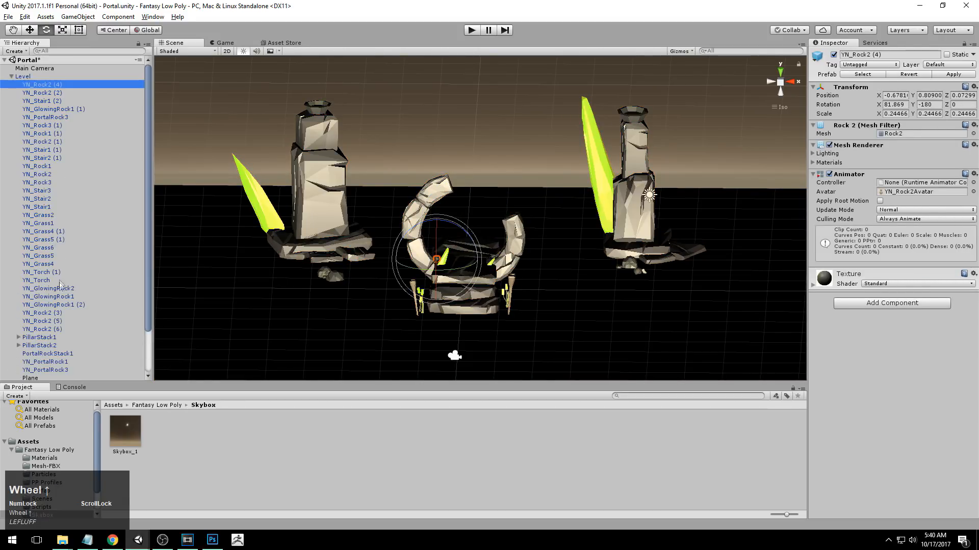
{"action": "left_click", "coordinate": [23, 77]}
{"action": "left_click", "coordinate": [11, 77]}
{"action": "left_click", "coordinate": [367, 109]}
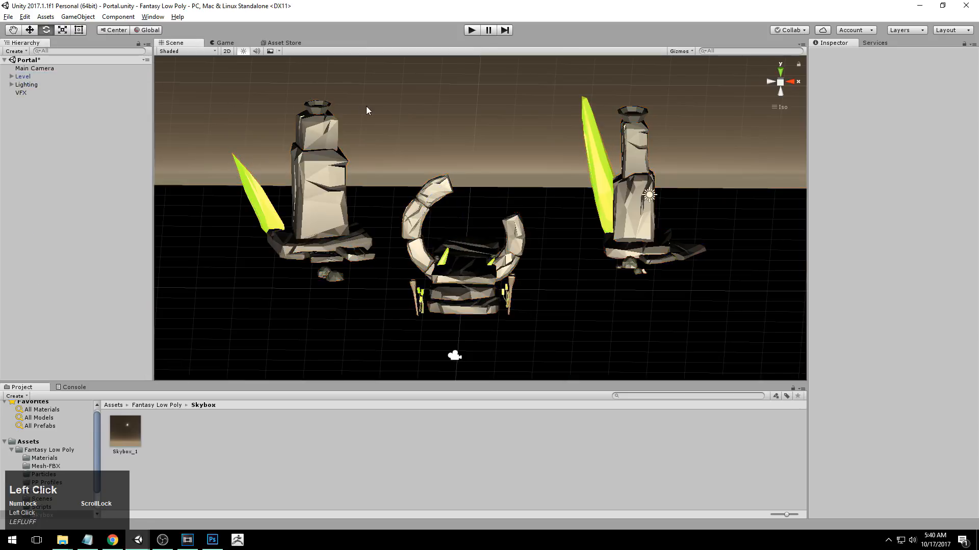
Examine the lit pillars, crystals and portal from several angles and distances.
{"action": "right_click_drag", "start_coordinate": [368, 108], "coordinate": [313, 146], "text": "alt"}
{"action": "left_click_drag", "start_coordinate": [312, 147], "coordinate": [395, 209], "text": "alt"}
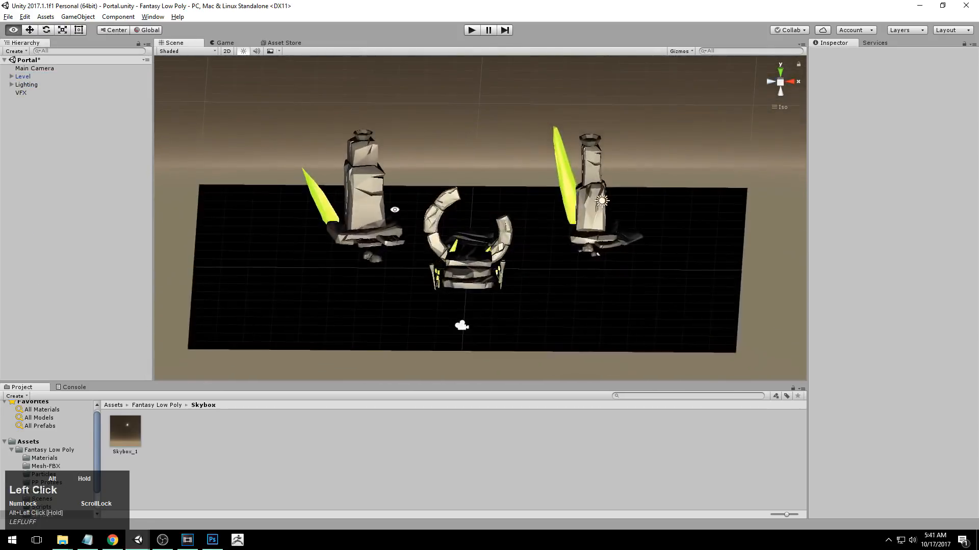
{"action": "right_click_drag", "start_coordinate": [396, 209], "coordinate": [715, 204], "text": "alt"}
{"action": "middle_click_drag", "start_coordinate": [716, 204], "coordinate": [717, 187], "text": "alt"}
{"action": "left_click_drag", "start_coordinate": [717, 187], "coordinate": [637, 229], "text": "alt"}
{"action": "right_click_drag", "start_coordinate": [636, 230], "coordinate": [498, 231], "text": "alt"}
{"action": "left_click_drag", "start_coordinate": [498, 231], "coordinate": [518, 258], "text": "alt"}
{"action": "right_click_drag", "start_coordinate": [518, 258], "coordinate": [584, 243], "text": "alt"}
{"action": "middle_click_drag", "start_coordinate": [584, 242], "coordinate": [565, 239], "text": "alt"}
{"action": "left_click_drag", "start_coordinate": [565, 239], "coordinate": [563, 224], "text": "alt"}
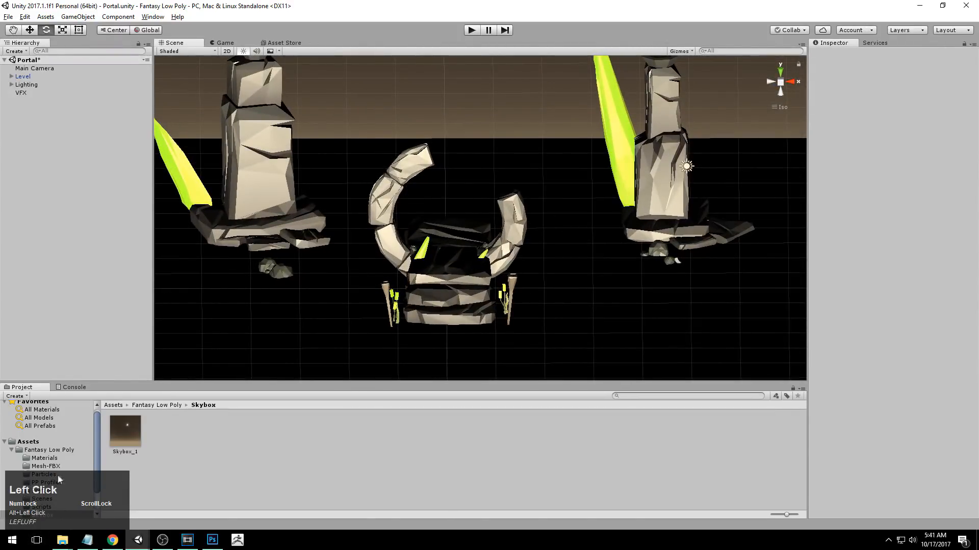
Show the contents of the Prefab folder in the Fantasy Low Poly assets and view the whole scene closely.
{"action": "left_click", "coordinate": [43, 491]}
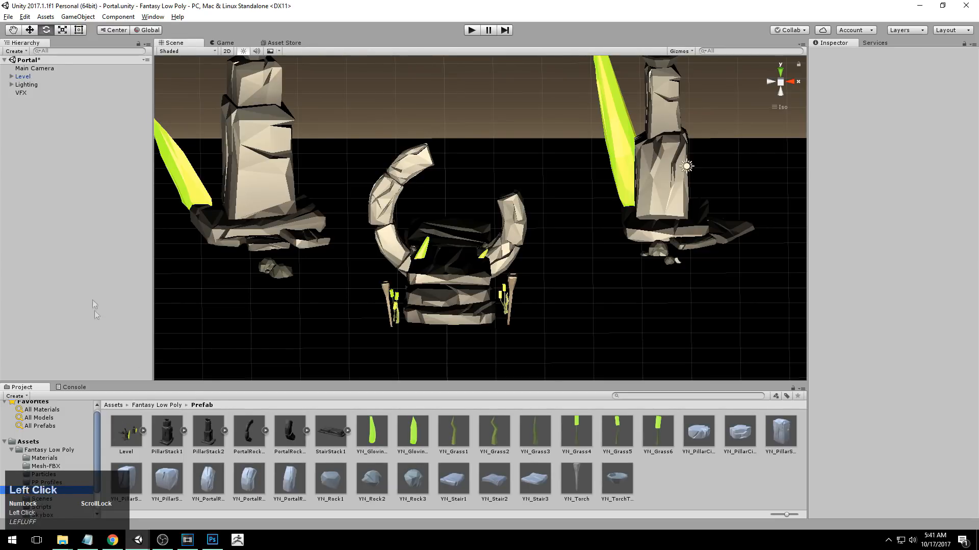
{"action": "right_click_drag", "start_coordinate": [428, 278], "coordinate": [342, 244], "text": "alt"}
{"action": "left_click_drag", "start_coordinate": [341, 244], "coordinate": [352, 204], "text": "alt"}
{"action": "right_click_drag", "start_coordinate": [418, 214], "coordinate": [566, 258], "text": "alt"}
{"action": "middle_click_drag", "start_coordinate": [566, 258], "coordinate": [607, 271], "text": "alt"}
Expand the Lighting group, select the Directional Light and reset its transform.
{"action": "left_click", "coordinate": [23, 85]}
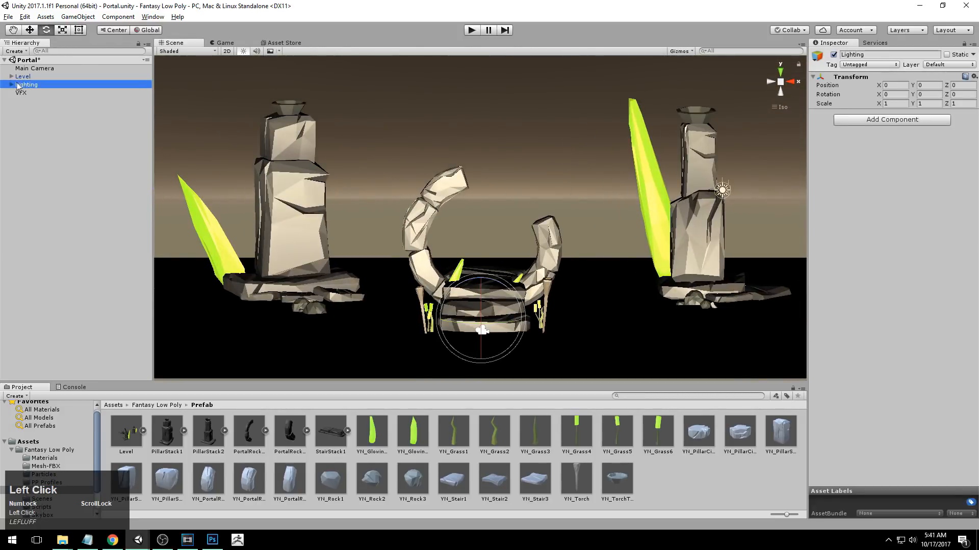
{"action": "left_click", "coordinate": [38, 94]}
{"action": "right_click_drag", "start_coordinate": [520, 227], "coordinate": [594, 247], "text": "alt"}
{"action": "middle_click_drag", "start_coordinate": [595, 247], "coordinate": [569, 222], "text": "alt"}
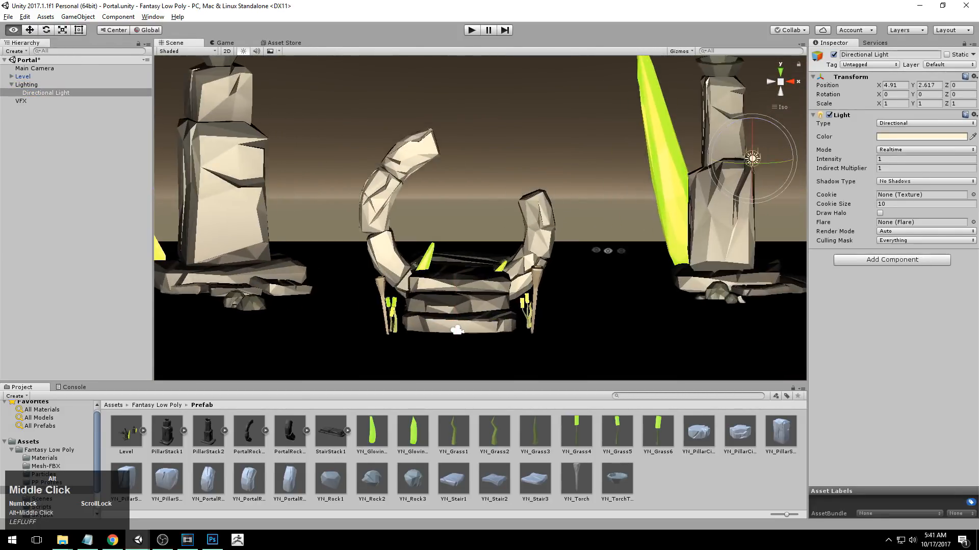
{"action": "right_click_drag", "start_coordinate": [568, 222], "coordinate": [510, 202], "text": "alt"}
{"action": "right_click", "coordinate": [974, 76]}
{"action": "left_click", "coordinate": [882, 83]}
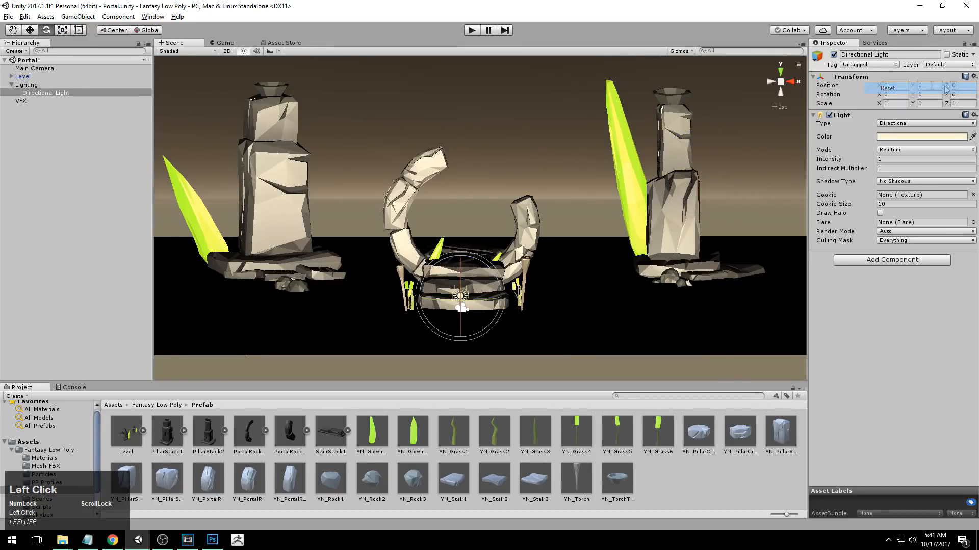
Rotate the Directional Light slightly around its X axis to about -1.32 degrees.
{"action": "middle_click_drag", "start_coordinate": [495, 263], "coordinate": [504, 257], "text": "alt"}
{"action": "key", "text": "w"}
{"action": "key", "text": "q"}
{"action": "key", "text": "w"}
{"action": "key", "text": "e"}
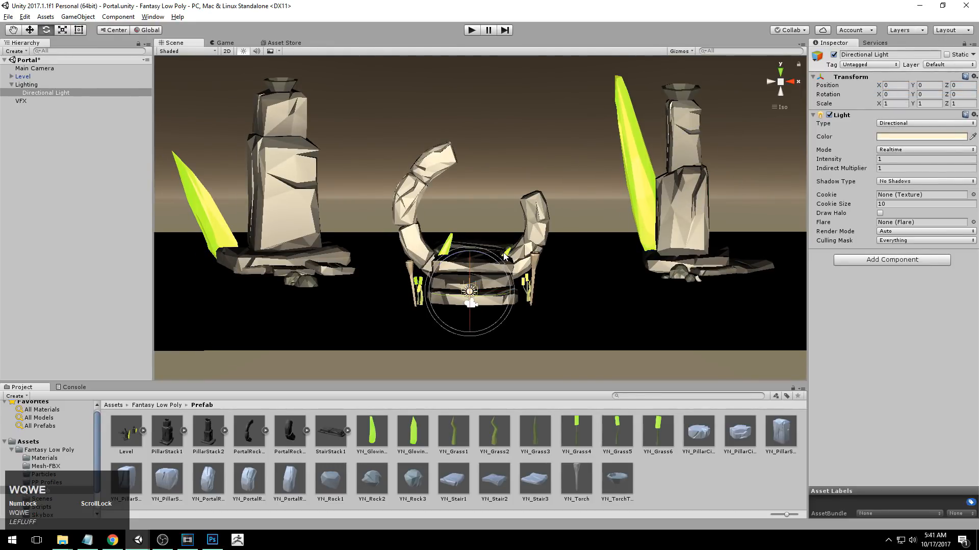
{"action": "left_click_drag", "start_coordinate": [498, 299], "coordinate": [461, 309], "text": "alt"}
{"action": "right_click_drag", "start_coordinate": [461, 309], "coordinate": [530, 298], "text": "alt"}
{"action": "middle_click_drag", "start_coordinate": [530, 298], "coordinate": [546, 274], "text": "alt"}
{"action": "left_click_drag", "start_coordinate": [546, 273], "coordinate": [523, 302], "text": "alt"}
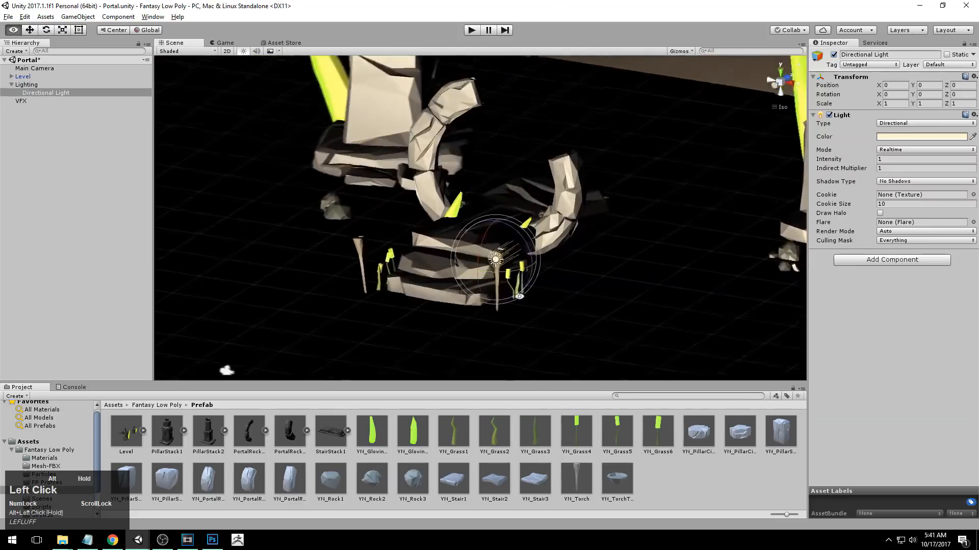
{"action": "right_click_drag", "start_coordinate": [523, 302], "coordinate": [563, 280], "text": "alt"}
{"action": "left_click_drag", "start_coordinate": [485, 248], "coordinate": [557, 213], "text": "alt"}
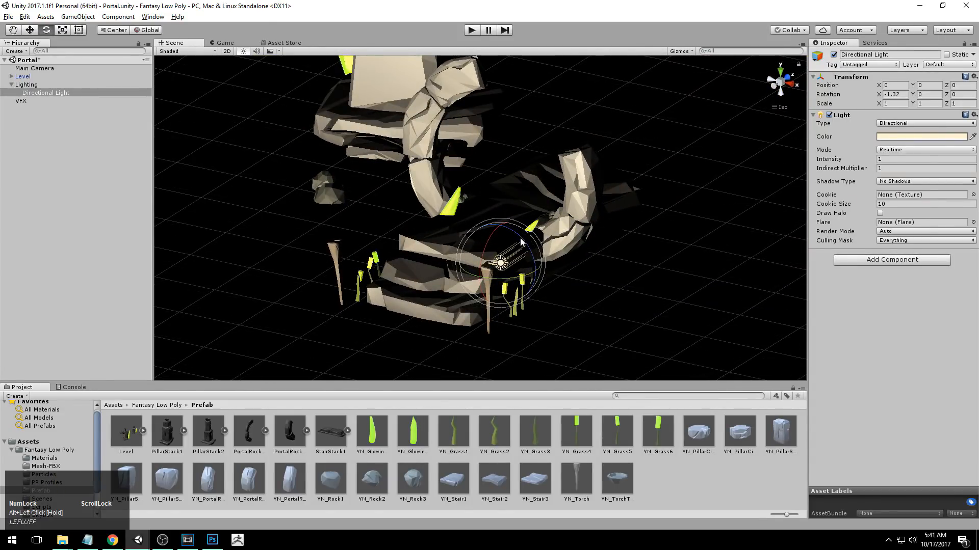
{"action": "key", "text": "alt"}
Rotate the Directional Light around its X axis to about 94 degrees and check the shading on the portal.
{"action": "left_click", "coordinate": [788, 79]}
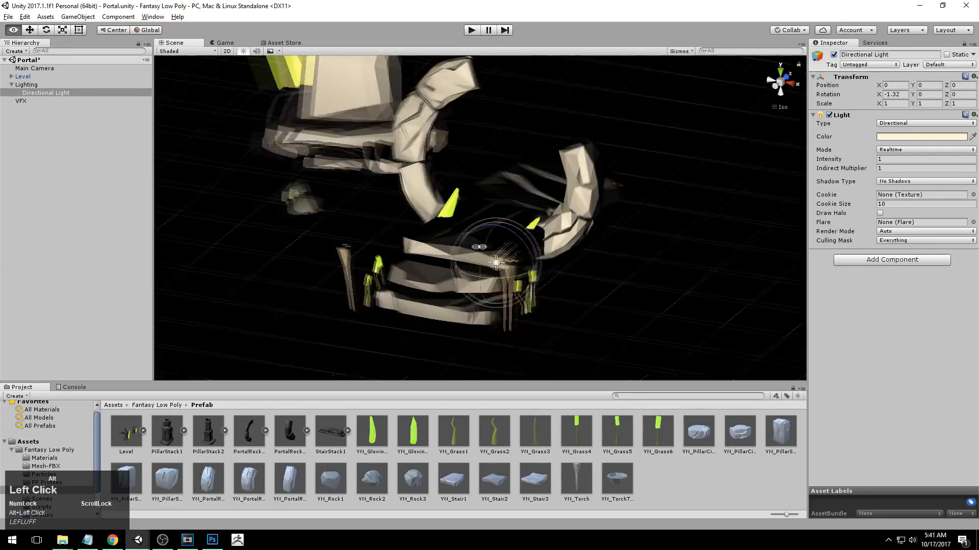
{"action": "right_click_drag", "start_coordinate": [533, 335], "coordinate": [649, 247], "text": "alt"}
{"action": "middle_click_drag", "start_coordinate": [648, 247], "coordinate": [635, 247], "text": "alt"}
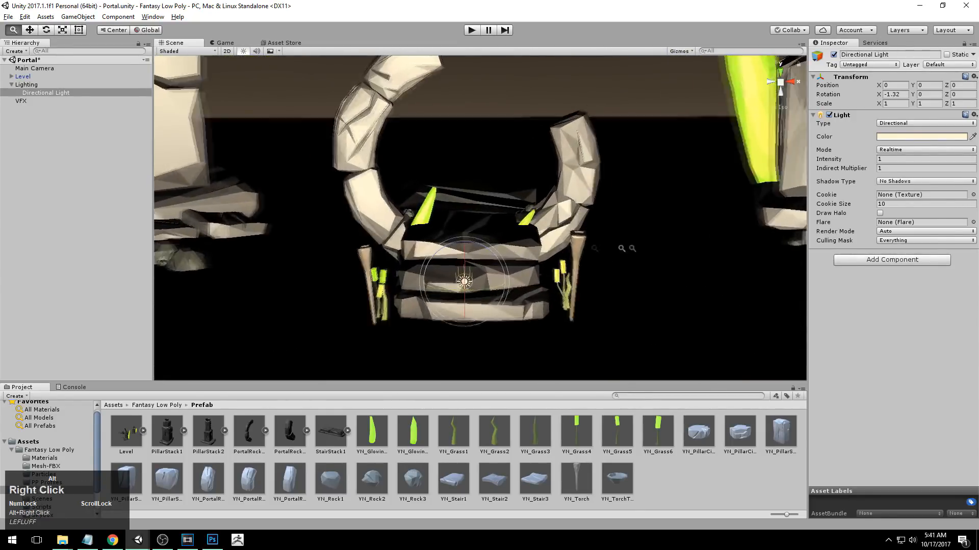
{"action": "right_click_drag", "start_coordinate": [635, 247], "coordinate": [391, 205], "text": "alt"}
{"action": "left_click_drag", "start_coordinate": [470, 252], "coordinate": [479, 126]}
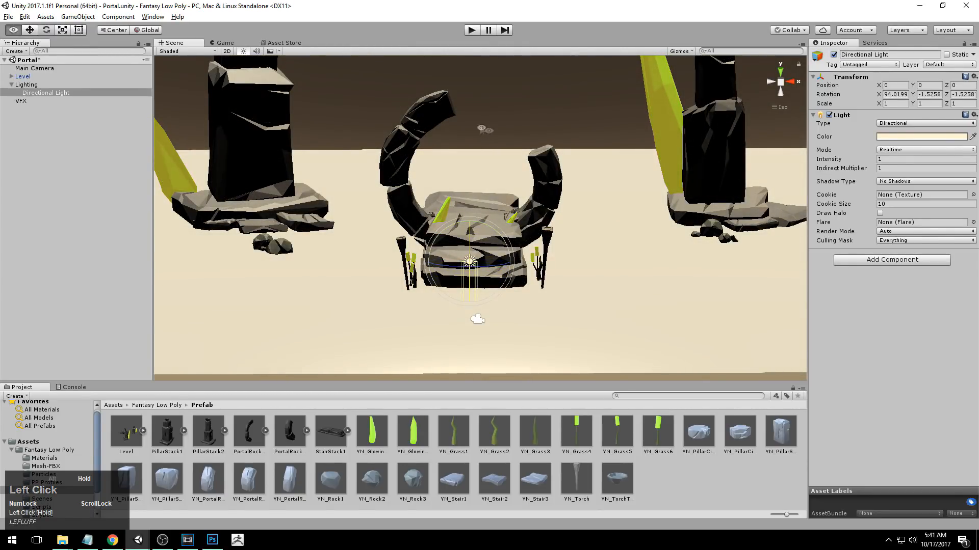
{"action": "right_click_drag", "start_coordinate": [709, 197], "coordinate": [662, 194], "text": "alt"}
{"action": "left_click_drag", "start_coordinate": [662, 194], "coordinate": [489, 273], "text": "alt"}
{"action": "right_click_drag", "start_coordinate": [489, 273], "coordinate": [515, 270], "text": "alt"}
{"action": "left_click_drag", "start_coordinate": [515, 270], "coordinate": [559, 263], "text": "alt"}
Continue rotating the Directional Light around its X axis to about 204.5 degrees.
{"action": "left_click_drag", "start_coordinate": [465, 249], "coordinate": [534, 147]}
{"action": "left_click_drag", "start_coordinate": [553, 280], "coordinate": [620, 216], "text": "alt"}
{"action": "middle_click_drag", "start_coordinate": [620, 216], "coordinate": [625, 245]}
{"action": "left_click", "coordinate": [770, 82]}
{"action": "left_click", "coordinate": [770, 84]}
{"action": "scroll", "coordinate": [481, 278], "scroll_direction": "up", "scroll_amount": 2}
{"action": "middle_click_drag", "start_coordinate": [482, 278], "coordinate": [481, 260], "text": "alt"}
{"action": "left_click_drag", "start_coordinate": [481, 260], "coordinate": [483, 222]}
{"action": "right_click_drag", "start_coordinate": [483, 221], "coordinate": [456, 219], "text": "alt"}
{"action": "left_click_drag", "start_coordinate": [457, 219], "coordinate": [479, 263], "text": "alt"}
{"action": "right_click_drag", "start_coordinate": [480, 262], "coordinate": [452, 245], "text": "alt"}
{"action": "mouse_move", "coordinate": [402, 276]}
{"action": "left_mouse_down", "text": "alt"}
{"action": "mouse_move", "coordinate": [438, 283]}
{"action": "mouse_move", "coordinate": [388, 287]}
{"action": "left_mouse_up", "text": "alt"}
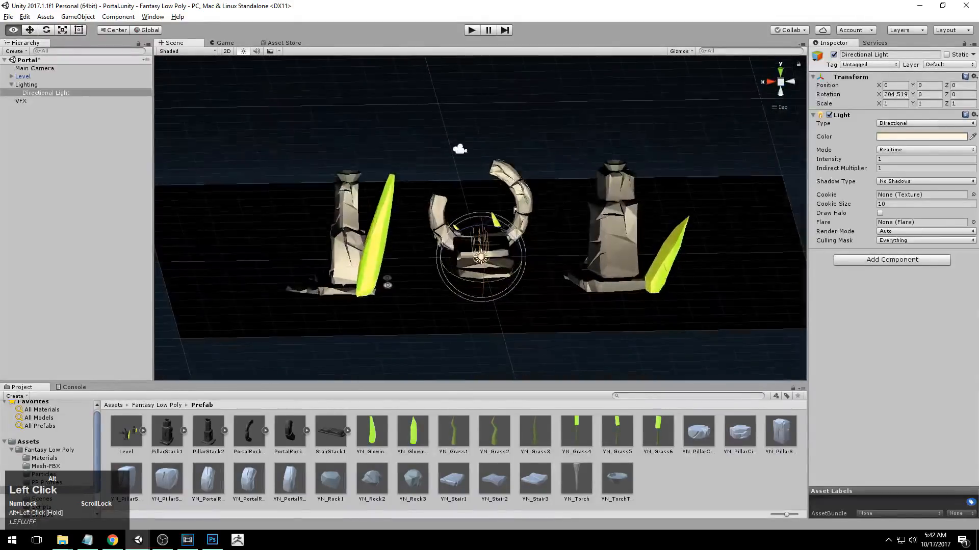
Rotate the Directional Light to about 179.3, 85.9 and -24.6 degrees in X, Y and Z, undoing one trial rotation.
{"action": "left_click_drag", "start_coordinate": [349, 174], "coordinate": [848, 166], "text": "alt"}
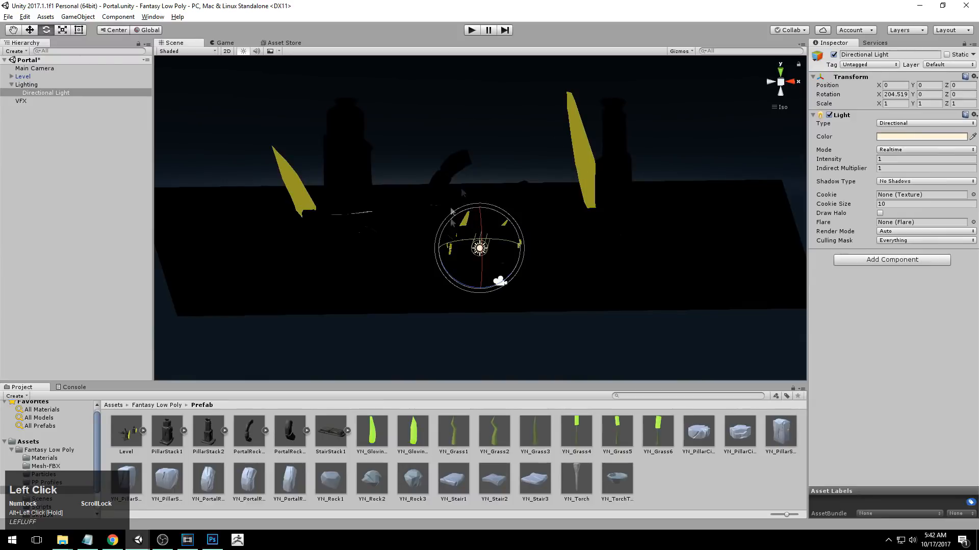
{"action": "left_click_drag", "start_coordinate": [739, 157], "coordinate": [397, 214], "text": "alt"}
{"action": "right_click_drag", "start_coordinate": [398, 214], "coordinate": [443, 238], "text": "alt"}
{"action": "left_click_drag", "start_coordinate": [571, 332], "coordinate": [481, 278], "text": "alt"}
{"action": "right_click_drag", "start_coordinate": [481, 278], "coordinate": [530, 287], "text": "alt"}
{"action": "middle_click_drag", "start_coordinate": [530, 286], "coordinate": [546, 273], "text": "alt"}
{"action": "left_click_drag", "start_coordinate": [546, 273], "coordinate": [708, 137], "text": "alt"}
{"action": "mouse_move", "coordinate": [712, 255]}
{"action": "left_mouse_down", "text": "alt"}
{"action": "mouse_move", "coordinate": [572, 260]}
{"action": "mouse_move", "coordinate": [642, 236]}
{"action": "mouse_move", "coordinate": [708, 242]}
{"action": "left_mouse_up", "text": "alt"}
{"action": "left_click", "coordinate": [632, 122]}
{"action": "left_click_drag", "start_coordinate": [420, 276], "coordinate": [506, 268], "text": "alt"}
{"action": "key", "text": "ctrl+z"}
{"action": "left_click_drag", "start_coordinate": [215, 235], "coordinate": [440, 260], "text": "alt"}
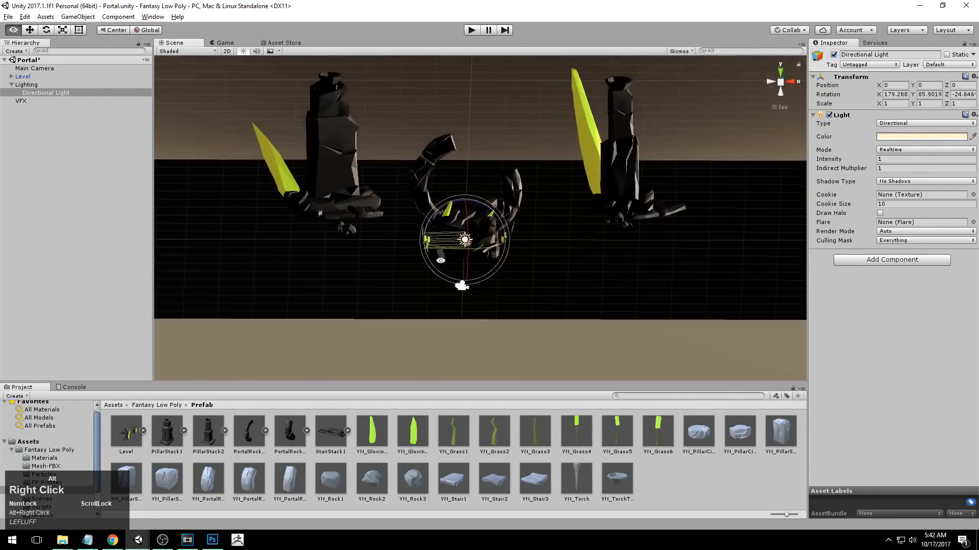
Examine how the rotated light shades the portal and pillars from different sides and distances.
{"action": "middle_click_drag", "start_coordinate": [667, 70], "coordinate": [669, 103], "text": "alt"}
{"action": "left_click", "coordinate": [788, 84]}
{"action": "left_click", "coordinate": [771, 82]}
{"action": "right_click_drag", "start_coordinate": [525, 255], "coordinate": [614, 290], "text": "alt"}
{"action": "left_click_drag", "start_coordinate": [453, 176], "coordinate": [481, 242], "text": "alt"}
{"action": "right_click_drag", "start_coordinate": [492, 244], "coordinate": [483, 240], "text": "alt"}
{"action": "middle_click_drag", "start_coordinate": [482, 240], "coordinate": [476, 268], "text": "alt"}
{"action": "right_click_drag", "start_coordinate": [476, 268], "coordinate": [560, 288], "text": "alt"}
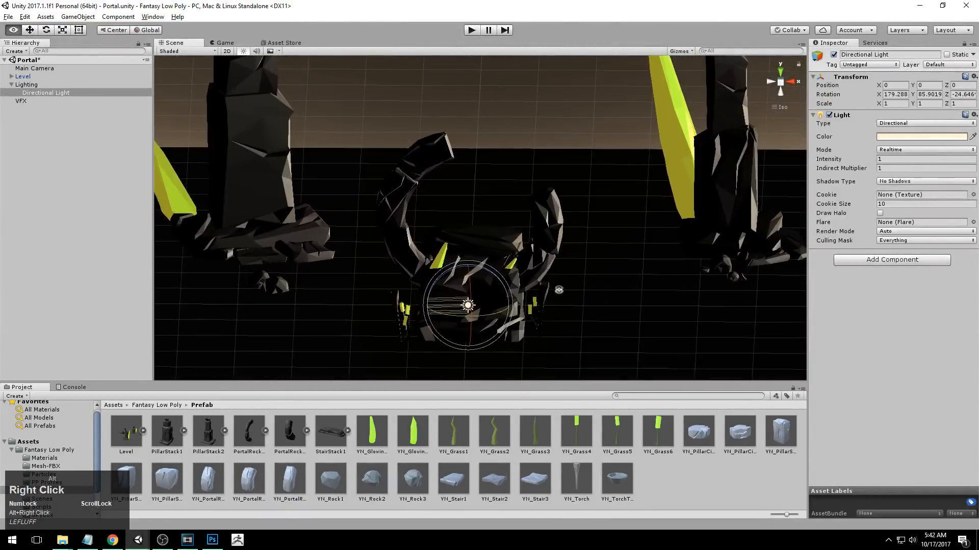
{"action": "middle_click_drag", "start_coordinate": [561, 282], "coordinate": [571, 252], "text": "alt"}
{"action": "key", "text": "w"}
{"action": "left_click_drag", "start_coordinate": [574, 250], "coordinate": [579, 235], "text": "alt"}
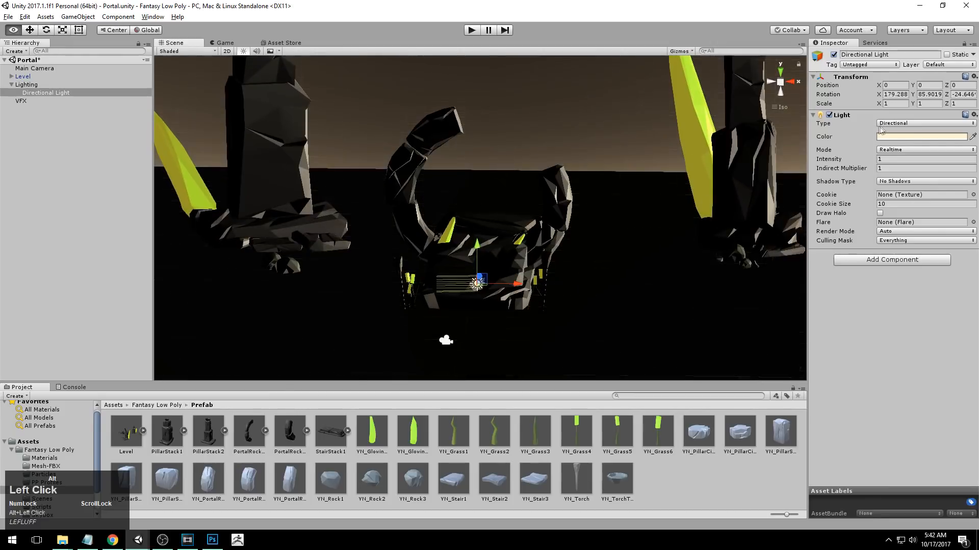
Set the Directional Light's colour to the yellow hex value E9FF3AFF.
{"action": "left_click", "coordinate": [904, 138]}
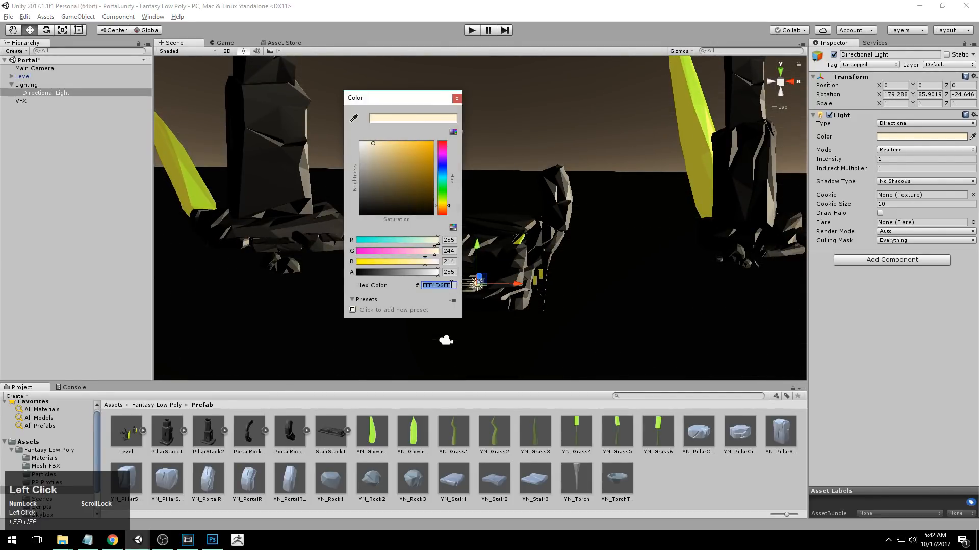
{"action": "type", "text": "E9FF3AFF"}
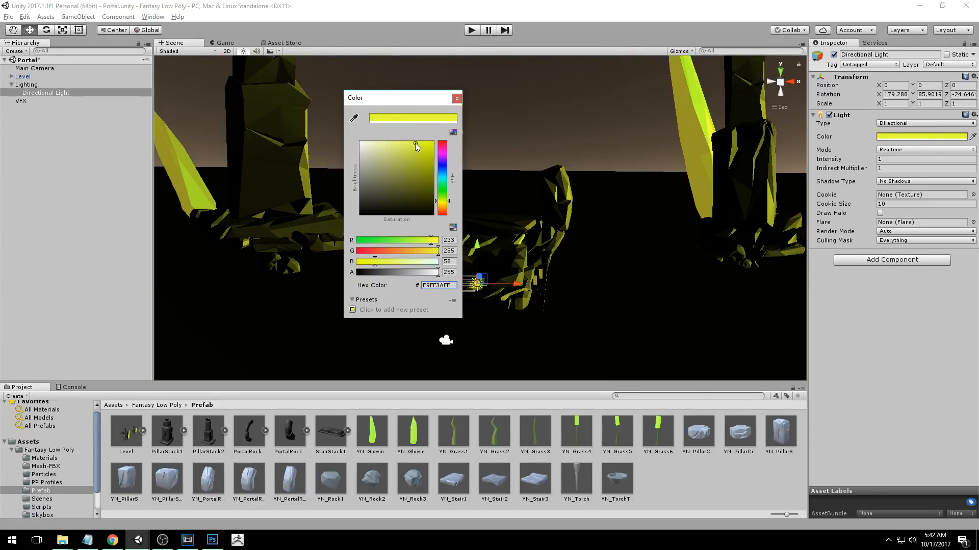
{"action": "left_click", "coordinate": [457, 98]}
Rotate the yellow Directional Light to about 180.4, 64.5 and -40.4 degrees in X, Y and Z.
{"action": "right_click_drag", "start_coordinate": [502, 126], "coordinate": [418, 214], "text": "alt"}
{"action": "left_click_drag", "start_coordinate": [418, 214], "coordinate": [98, 238], "text": "alt"}
{"action": "middle_click_drag", "start_coordinate": [302, 204], "coordinate": [269, 208], "text": "alt"}
{"action": "left_click_drag", "start_coordinate": [268, 208], "coordinate": [396, 246], "text": "alt"}
{"action": "key", "text": "e"}
{"action": "right_click_drag", "start_coordinate": [406, 239], "coordinate": [441, 291], "text": "alt"}
{"action": "left_click_drag", "start_coordinate": [482, 297], "coordinate": [543, 267], "text": "alt"}
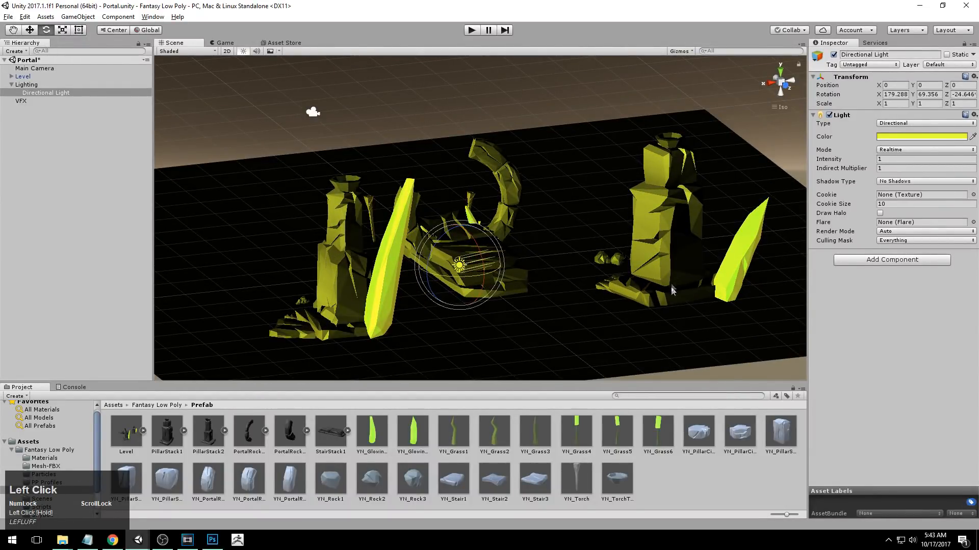
{"action": "mouse_move", "coordinate": [455, 278]}
{"action": "left_mouse_down"}
{"action": "mouse_move", "coordinate": [467, 274]}
{"action": "mouse_move", "coordinate": [478, 241]}
{"action": "mouse_move", "coordinate": [486, 294]}
{"action": "mouse_move", "coordinate": [484, 277]}
{"action": "mouse_move", "coordinate": [448, 277]}
{"action": "left_mouse_up"}
Lower the Directional Light's intensity to 0.5.
{"action": "left_click_drag", "start_coordinate": [347, 224], "coordinate": [274, 234], "text": "alt"}
{"action": "right_click_drag", "start_coordinate": [274, 234], "coordinate": [244, 254], "text": "alt"}
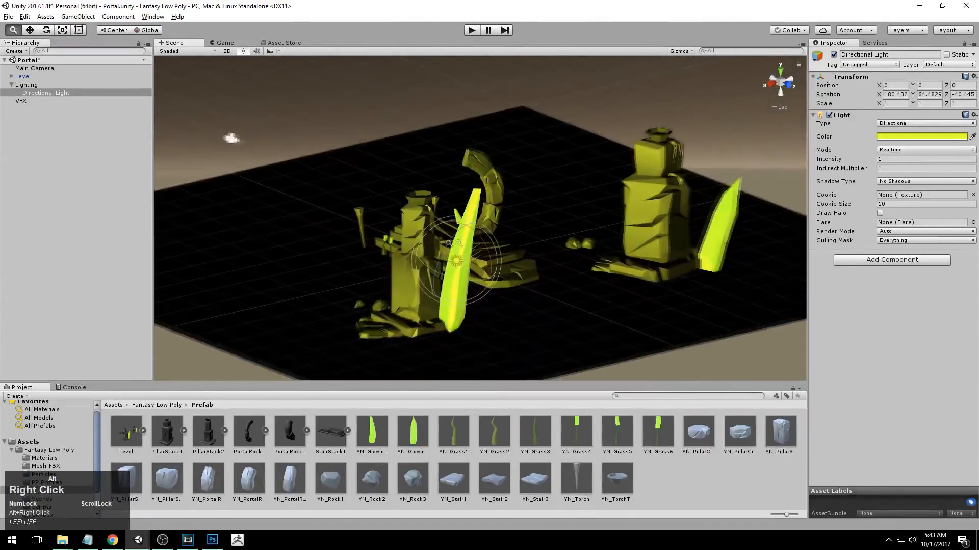
{"action": "left_click_drag", "start_coordinate": [244, 254], "coordinate": [326, 278], "text": "alt"}
{"action": "right_click_drag", "start_coordinate": [326, 278], "coordinate": [458, 230], "text": "alt"}
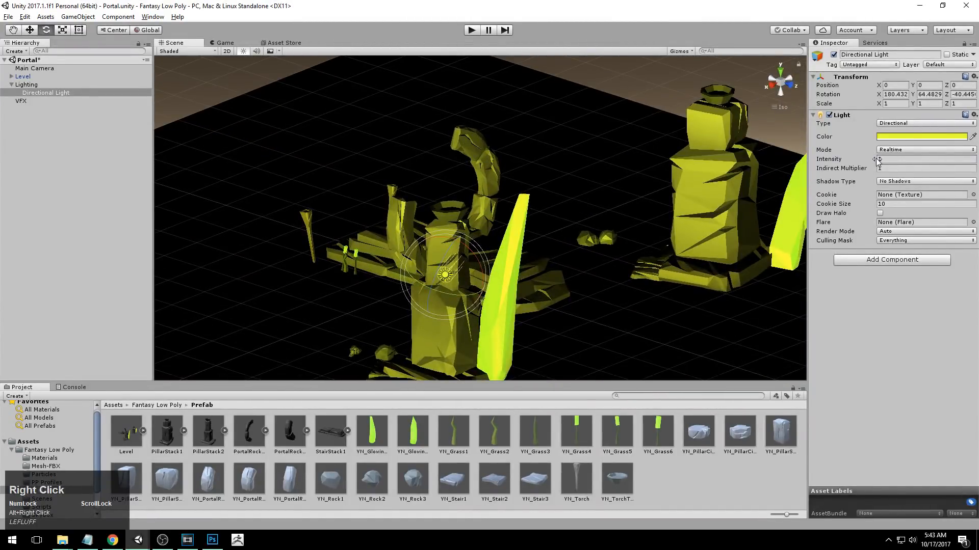
{"action": "mouse_move", "coordinate": [878, 160]}
{"action": "left_mouse_down"}
{"action": "mouse_move", "coordinate": [862, 161]}
{"action": "mouse_move", "coordinate": [871, 161]}
{"action": "left_mouse_up"}
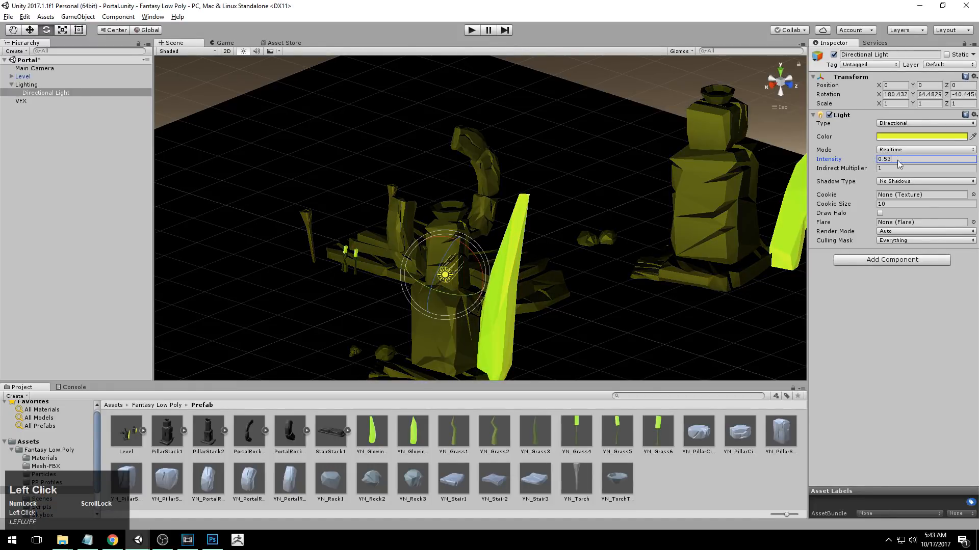
{"action": "type", "text": ".5"}
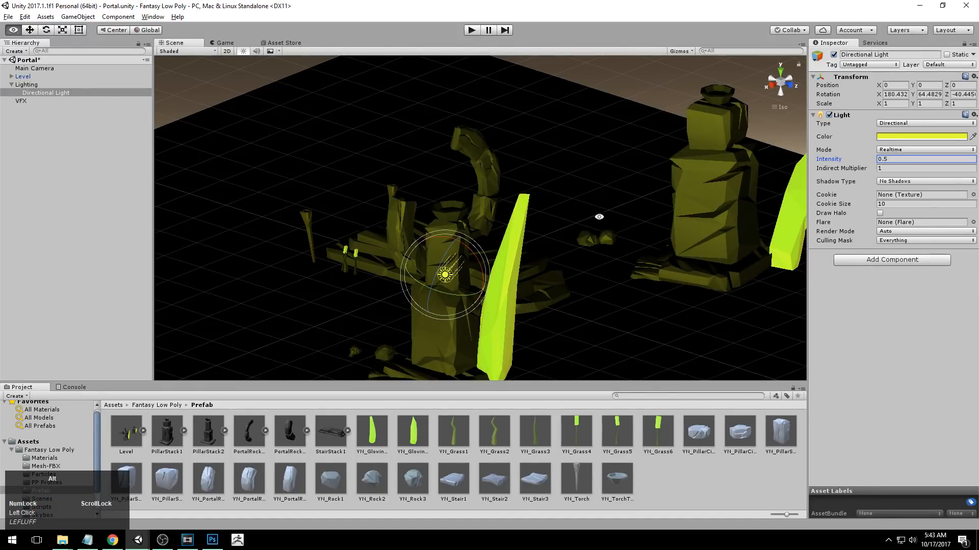
{"action": "right_click_drag", "start_coordinate": [633, 240], "coordinate": [275, 209], "text": "alt"}
{"action": "left_click_drag", "start_coordinate": [275, 210], "coordinate": [606, 219], "text": "alt"}
{"action": "right_click_drag", "start_coordinate": [606, 219], "coordinate": [639, 217], "text": "alt"}
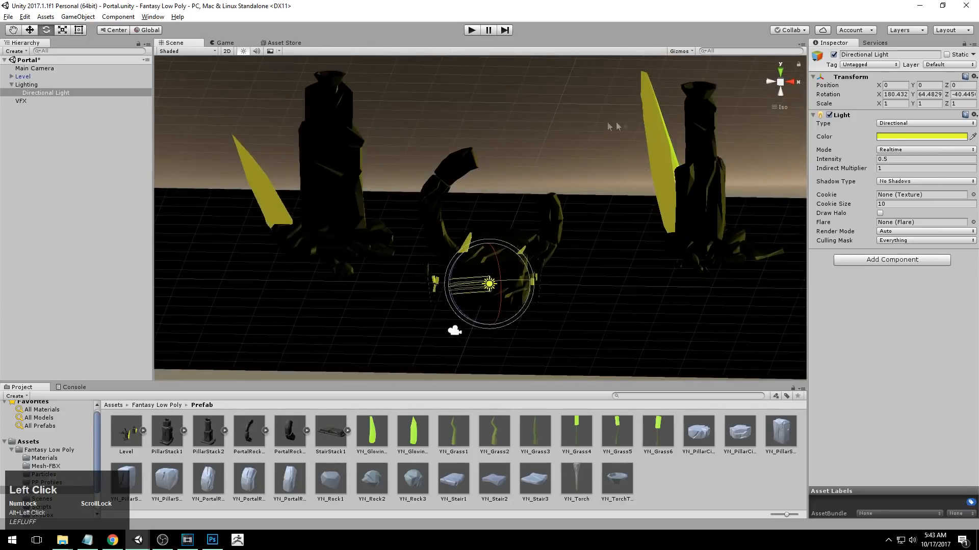
{"action": "left_click", "coordinate": [639, 217]}
{"action": "left_click_drag", "start_coordinate": [639, 217], "coordinate": [706, 246], "text": "alt"}
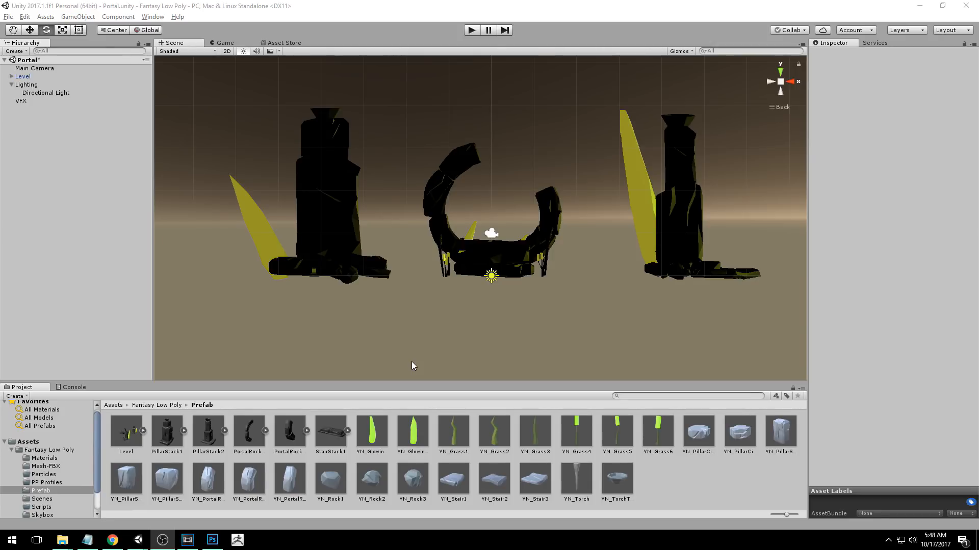
Add a point light under the Lighting object and name it Portal Light.
{"action": "right_click", "coordinate": [31, 85]}
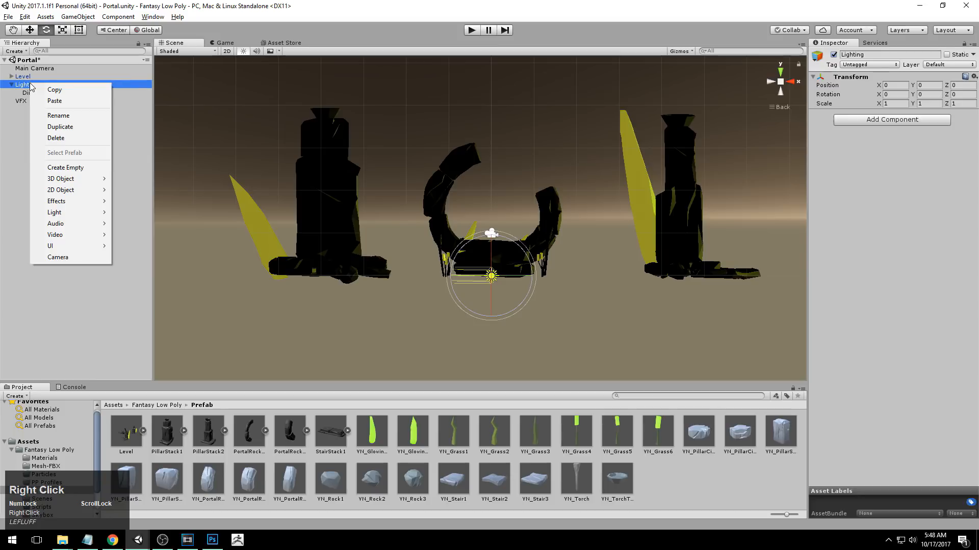
{"action": "mouse_move", "coordinate": [61, 220]}
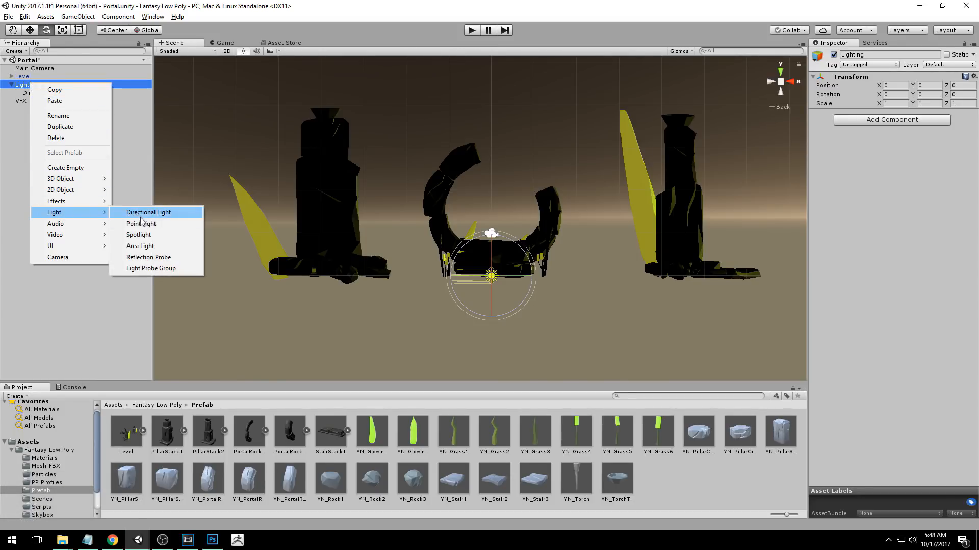
{"action": "left_click", "coordinate": [167, 226]}
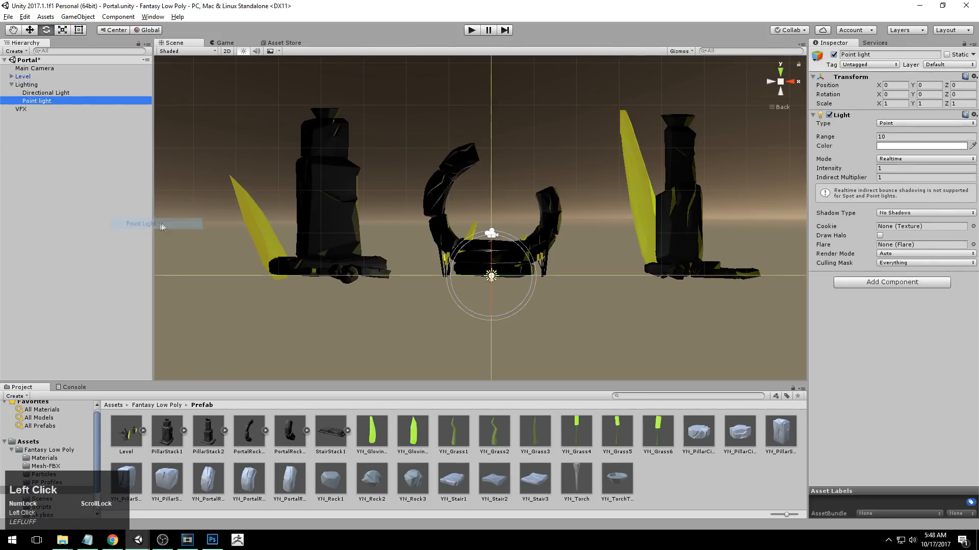
{"action": "left_click", "coordinate": [29, 85]}
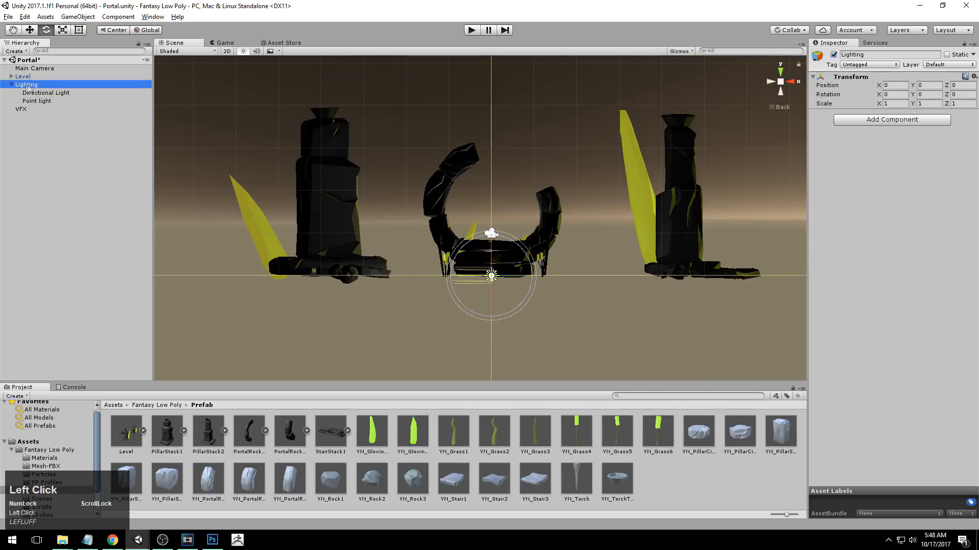
{"action": "left_click", "coordinate": [56, 100]}
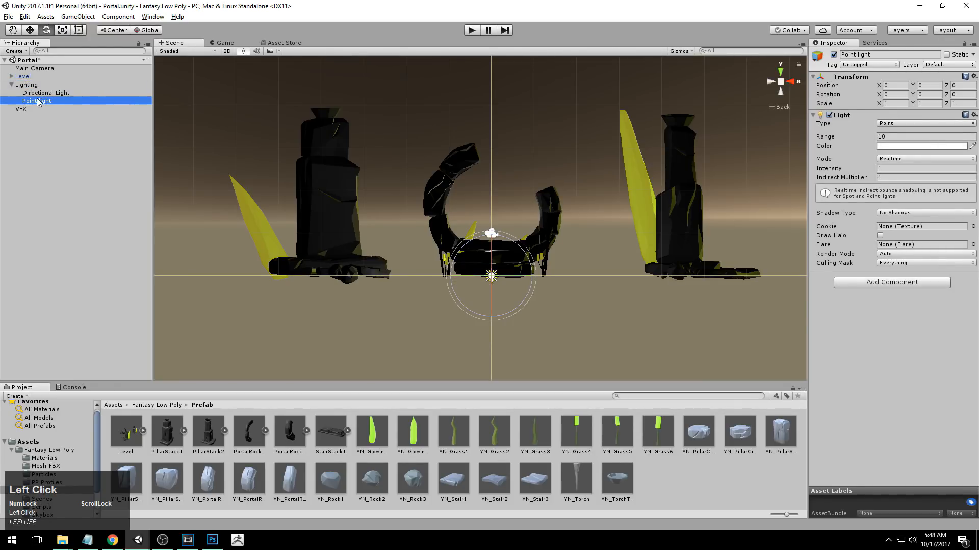
{"action": "left_click", "coordinate": [38, 101]}
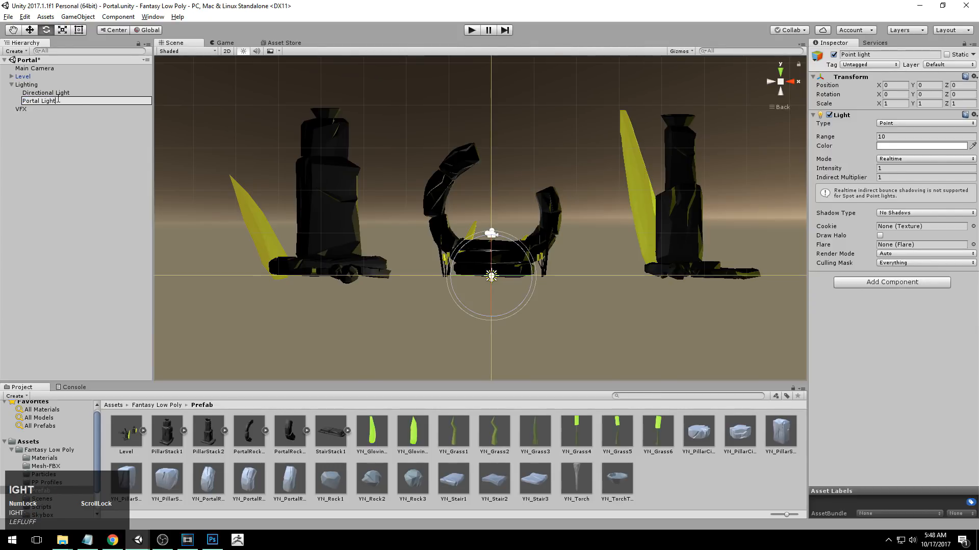
{"action": "type", "text": "Portal Light"}
{"action": "key", "text": "Return"}
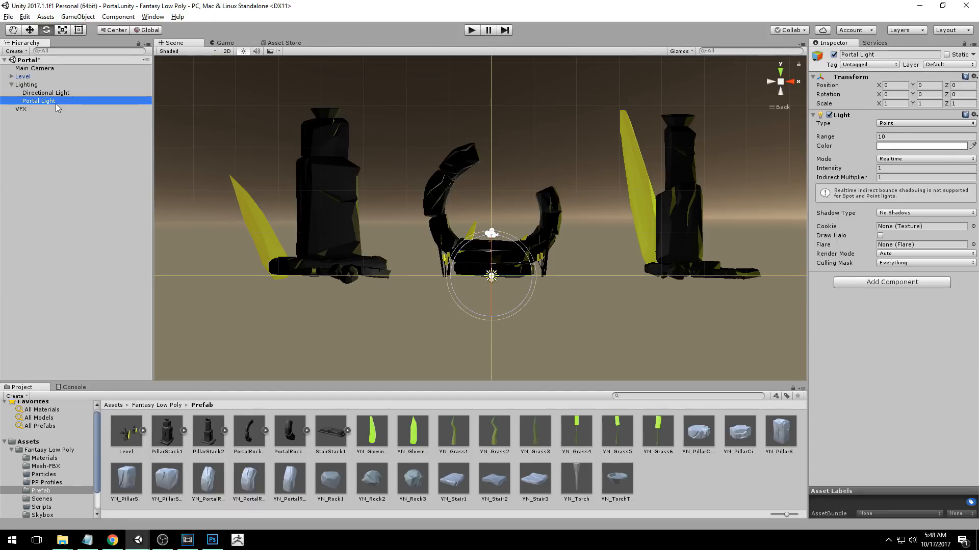
Move the Portal Light up into the portal ring, to about Y 1.694 and Z -0.464.
{"action": "left_click_drag", "start_coordinate": [570, 214], "coordinate": [536, 285], "text": "alt"}
{"action": "scroll", "coordinate": [537, 285], "scroll_direction": "up", "scroll_amount": 2}
{"action": "middle_click_drag", "start_coordinate": [537, 286], "coordinate": [546, 283]}
{"action": "key", "text": "w"}
{"action": "left_click_drag", "start_coordinate": [508, 283], "coordinate": [493, 168], "text": "alt"}
{"action": "left_click_drag", "start_coordinate": [611, 190], "coordinate": [459, 153], "text": "alt"}
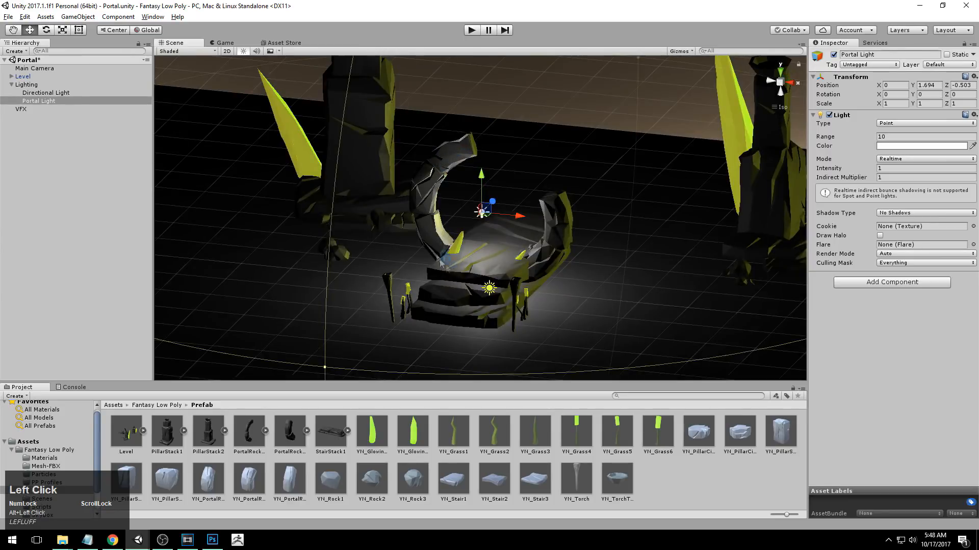
{"action": "left_click_drag", "start_coordinate": [557, 229], "coordinate": [541, 288], "text": "alt"}
{"action": "left_click_drag", "start_coordinate": [489, 205], "coordinate": [484, 210]}
Examine how the white Portal Light falls on the portal ring, platform and stairs from several angles.
{"action": "right_click_drag", "start_coordinate": [484, 214], "coordinate": [441, 204], "text": "alt"}
{"action": "left_click_drag", "start_coordinate": [441, 203], "coordinate": [515, 140], "text": "alt"}
{"action": "right_click_drag", "start_coordinate": [515, 140], "coordinate": [566, 148], "text": "alt"}
{"action": "left_click_drag", "start_coordinate": [566, 148], "coordinate": [555, 214], "text": "alt"}
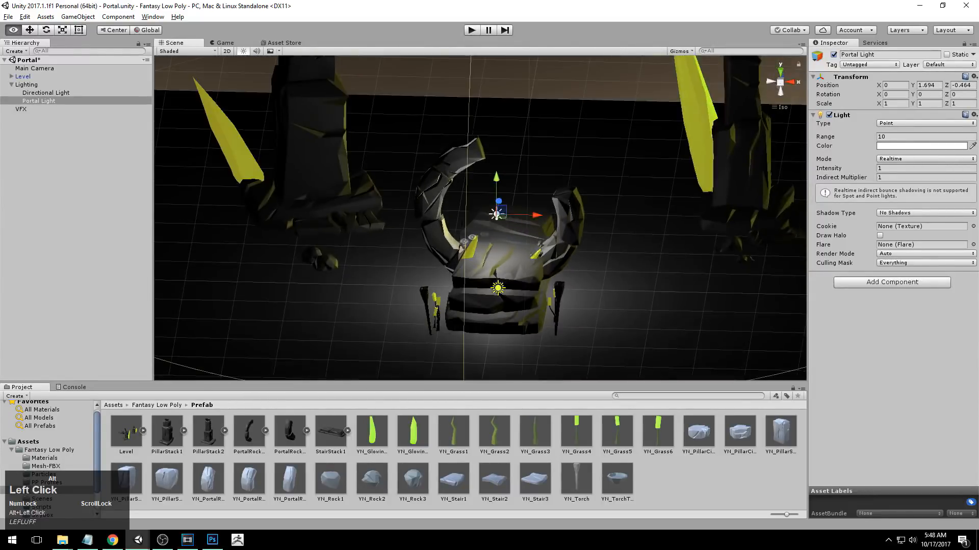
{"action": "right_click_drag", "start_coordinate": [555, 214], "coordinate": [571, 259], "text": "alt"}
{"action": "middle_click_drag", "start_coordinate": [571, 259], "coordinate": [540, 292], "text": "alt"}
{"action": "left_click_drag", "start_coordinate": [539, 292], "coordinate": [556, 240], "text": "alt"}
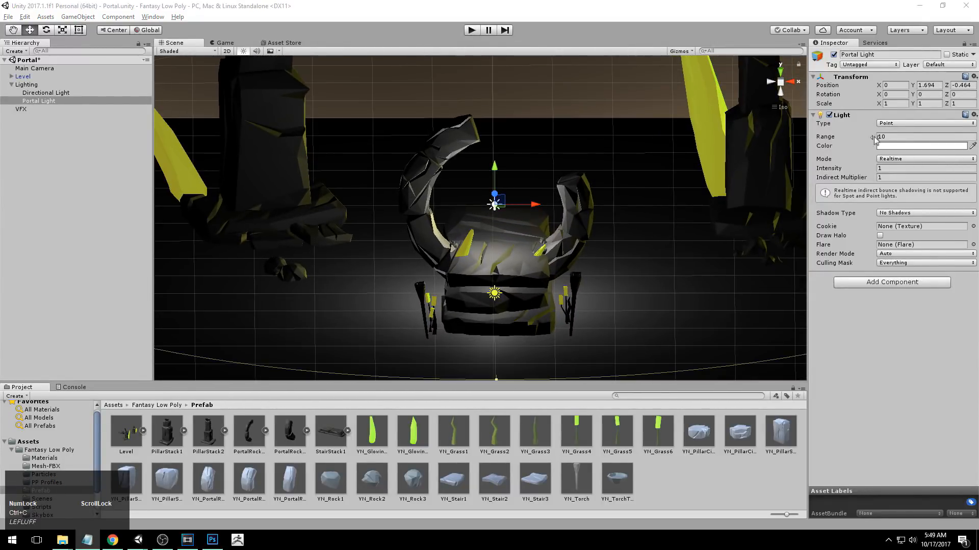
Set the Portal Light's colour to the yellow hex value FEFE41FF.
{"action": "left_click", "coordinate": [884, 147]}
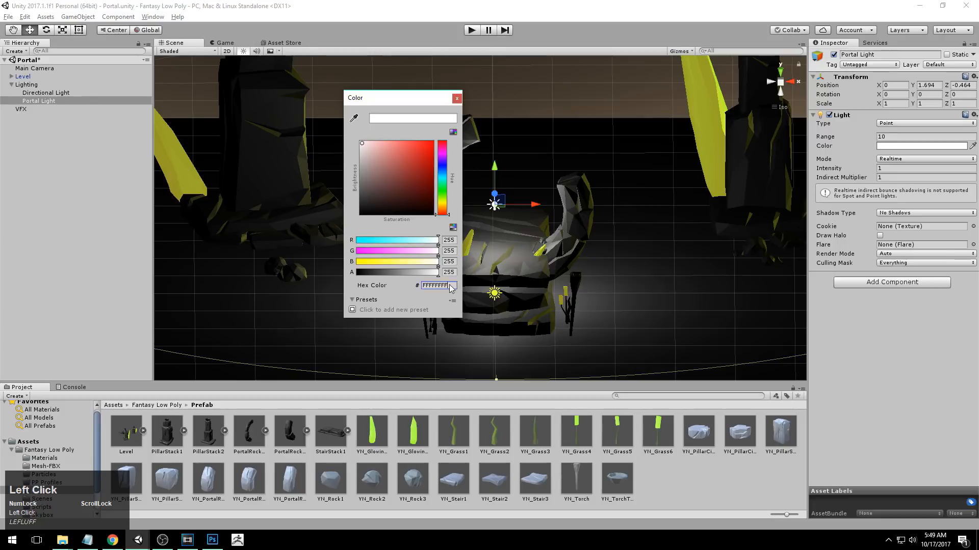
{"action": "type", "text": "FEFE41FF"}
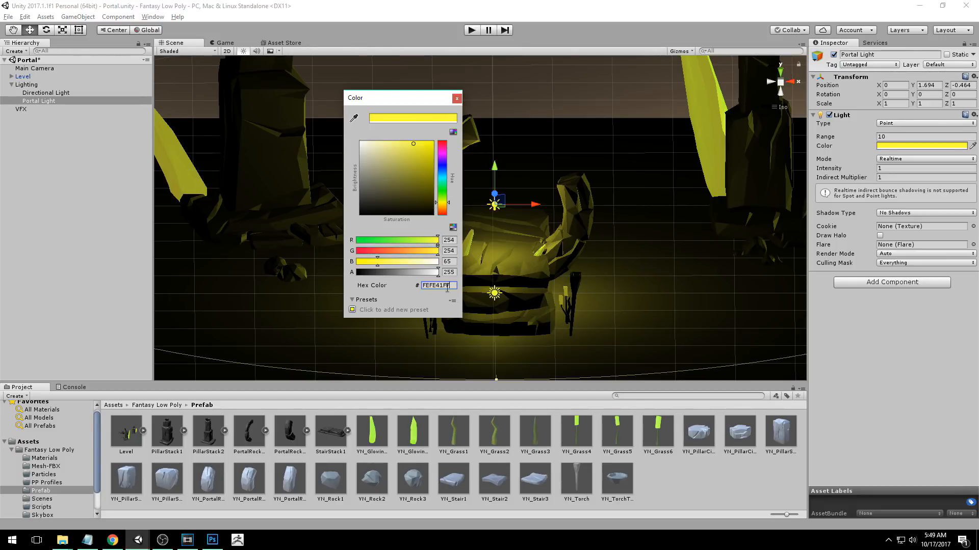
{"action": "left_click", "coordinate": [453, 285]}
{"action": "left_click_drag", "start_coordinate": [397, 91], "coordinate": [644, 104]}
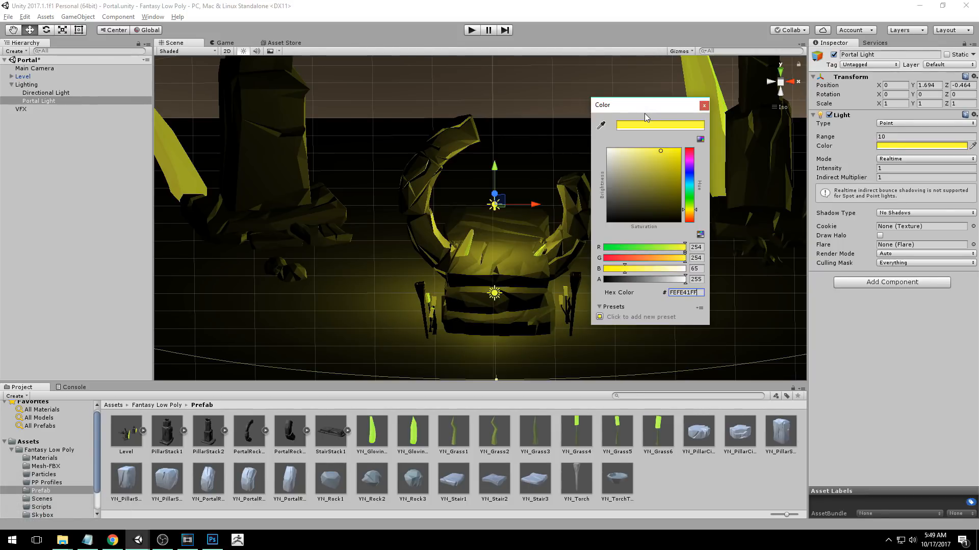
Try eyedropper-sampled colours on the Portal Light, first black and a second time the green of the YN_Grass4 thumbnail.
{"action": "left_click", "coordinate": [601, 126]}
{"action": "left_click", "coordinate": [601, 127]}
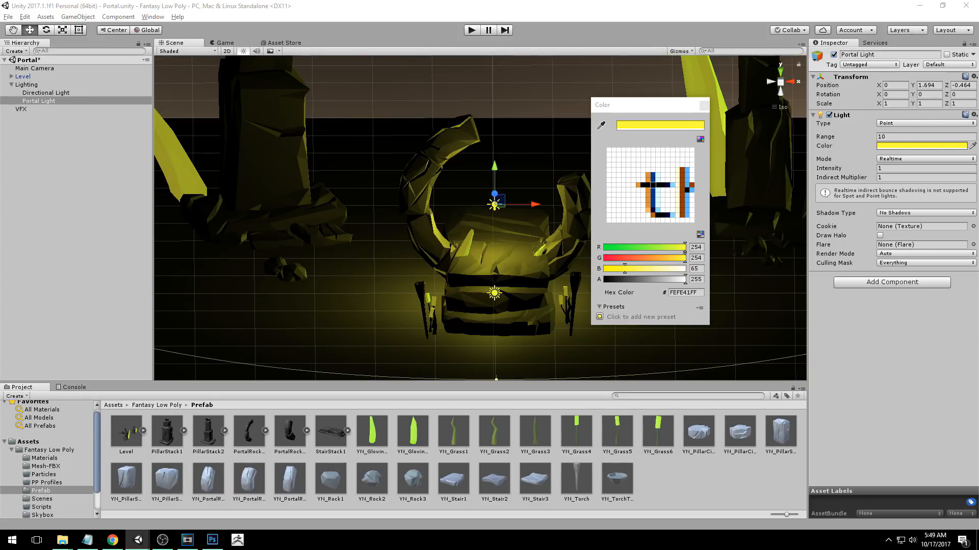
{"action": "left_click", "coordinate": [653, 185]}
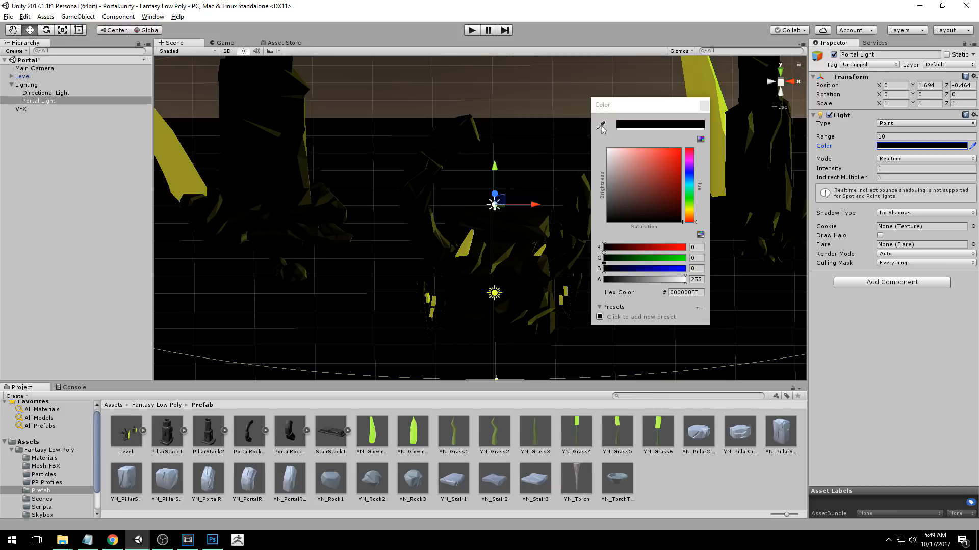
{"action": "left_click", "coordinate": [601, 126]}
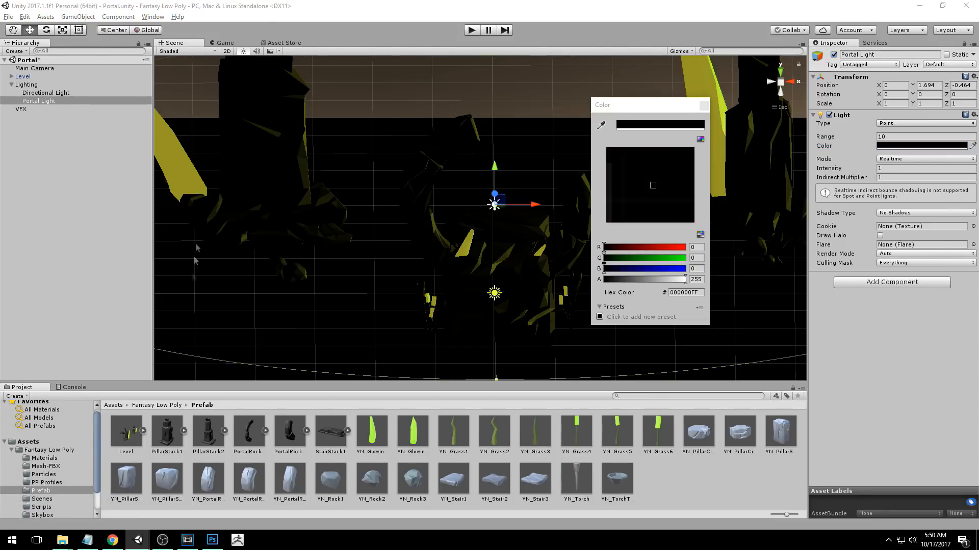
{"action": "left_click", "coordinate": [577, 423]}
{"action": "left_click", "coordinate": [492, 225], "text": "alt"}
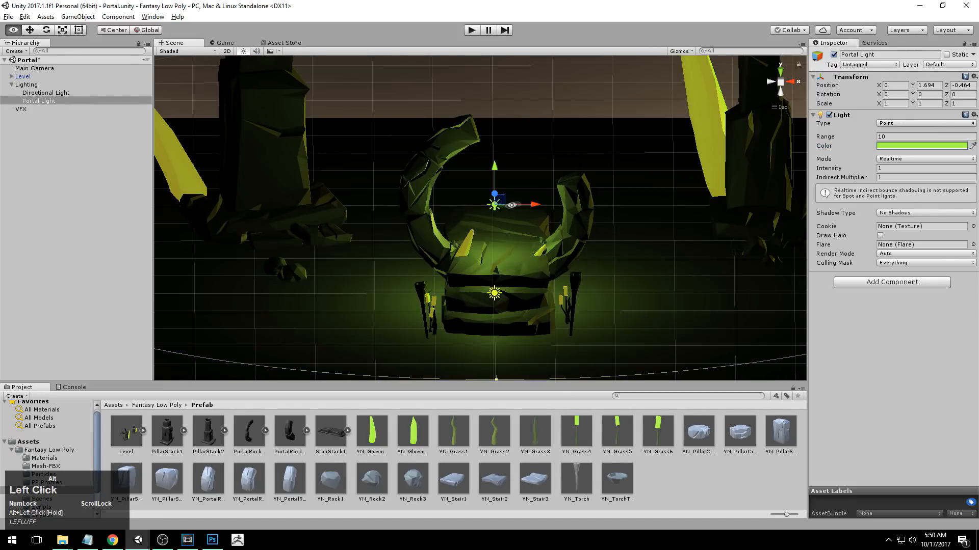
Replace the Portal Light's sampled green with the yellow FEFE41FF again.
{"action": "left_click", "coordinate": [885, 147]}
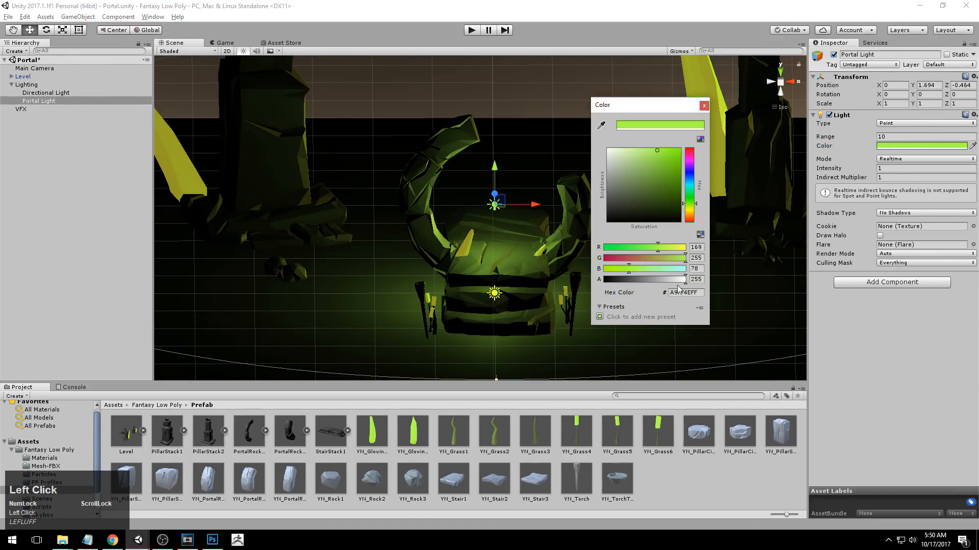
{"action": "type", "text": "FEFE41FF"}
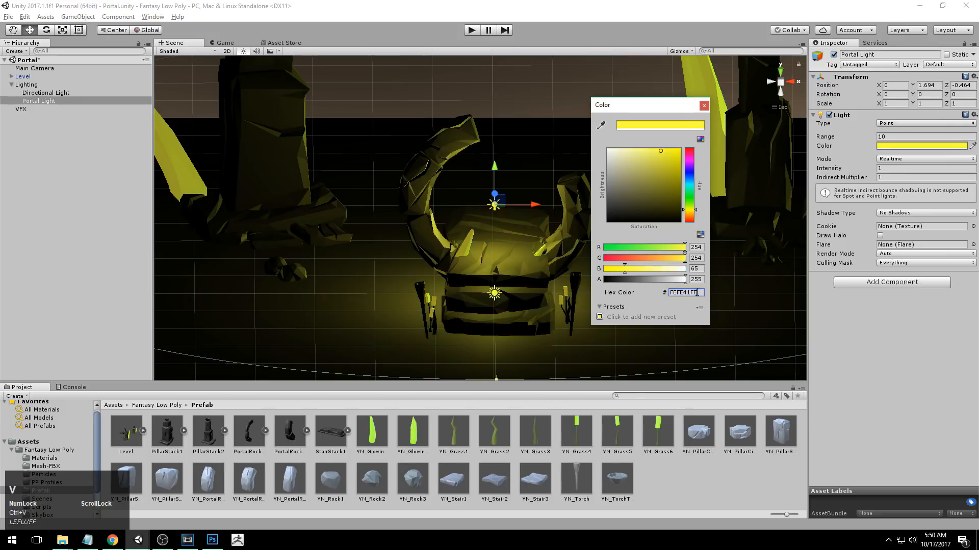
{"action": "left_click", "coordinate": [704, 105]}
Examine the yellow Portal Light's glow and reach over the portal, pillars and ground from different angles and distances.
{"action": "right_click_drag", "start_coordinate": [474, 250], "coordinate": [447, 260], "text": "alt"}
{"action": "middle_click_drag", "start_coordinate": [447, 259], "coordinate": [424, 339], "text": "alt"}
{"action": "left_click_drag", "start_coordinate": [424, 339], "coordinate": [459, 316], "text": "alt"}
{"action": "right_click_drag", "start_coordinate": [459, 306], "coordinate": [530, 219], "text": "alt"}
{"action": "left_click_drag", "start_coordinate": [535, 224], "coordinate": [618, 255], "text": "alt"}
{"action": "right_click_drag", "start_coordinate": [618, 254], "coordinate": [522, 258], "text": "alt"}
{"action": "middle_click_drag", "start_coordinate": [522, 257], "coordinate": [531, 221], "text": "alt"}
{"action": "left_click_drag", "start_coordinate": [530, 209], "coordinate": [535, 260], "text": "alt"}
{"action": "right_click_drag", "start_coordinate": [536, 260], "coordinate": [644, 256], "text": "alt"}
{"action": "middle_click_drag", "start_coordinate": [644, 256], "coordinate": [621, 258], "text": "alt"}
{"action": "right_click_drag", "start_coordinate": [620, 258], "coordinate": [582, 255], "text": "alt"}
{"action": "middle_click_drag", "start_coordinate": [582, 256], "coordinate": [612, 232], "text": "alt"}
{"action": "right_click_drag", "start_coordinate": [612, 233], "coordinate": [562, 231], "text": "alt"}
{"action": "middle_click_drag", "start_coordinate": [562, 231], "coordinate": [557, 242], "text": "alt"}
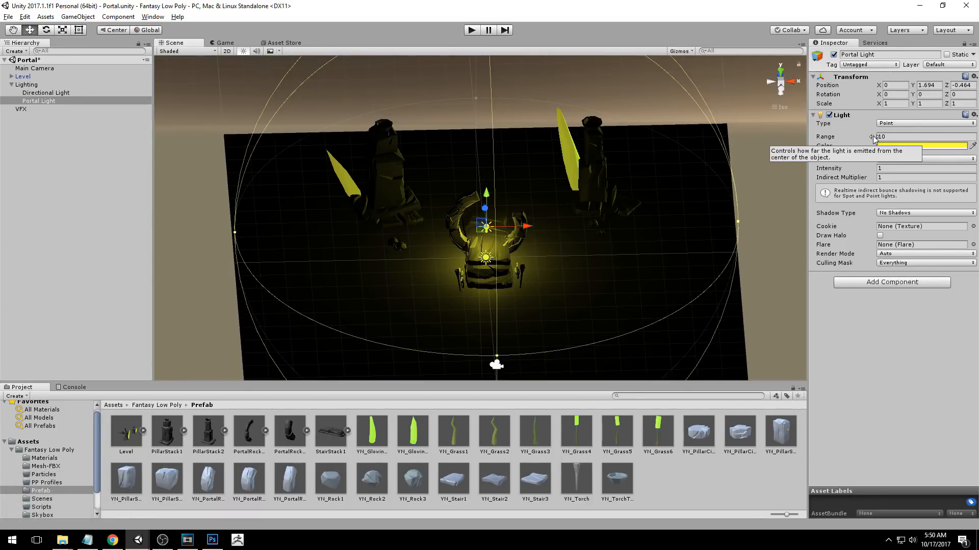
Increase the Portal Light's range so that its glow reaches the pillars, and deselect it.
{"action": "left_click_drag", "start_coordinate": [873, 139], "coordinate": [902, 132]}
{"action": "key", "text": "alt"}
{"action": "left_click_drag", "start_coordinate": [691, 244], "coordinate": [650, 178], "text": "alt"}
{"action": "left_click", "coordinate": [614, 70]}
Examine the combined lighting on the portal and both pillars from the side, the back and above.
{"action": "right_click_drag", "start_coordinate": [551, 199], "coordinate": [608, 245], "text": "alt"}
{"action": "middle_click_drag", "start_coordinate": [608, 245], "coordinate": [602, 217], "text": "alt"}
{"action": "left_click_drag", "start_coordinate": [603, 218], "coordinate": [541, 177], "text": "alt"}
{"action": "left_click", "coordinate": [449, 203]}
{"action": "left_click", "coordinate": [576, 164]}
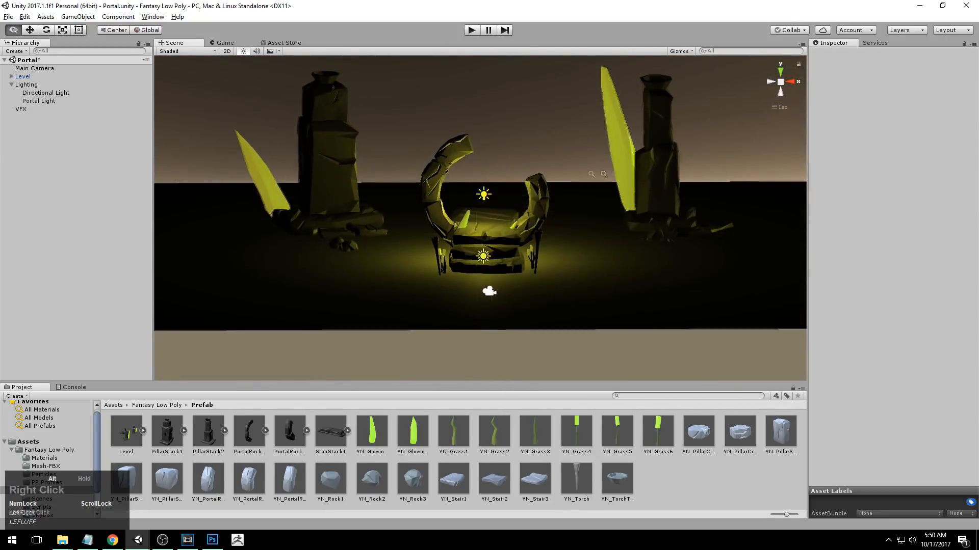
{"action": "scroll", "coordinate": [586, 166], "scroll_direction": "down", "scroll_amount": 5}
{"action": "left_click_drag", "start_coordinate": [611, 168], "coordinate": [449, 180], "text": "alt"}
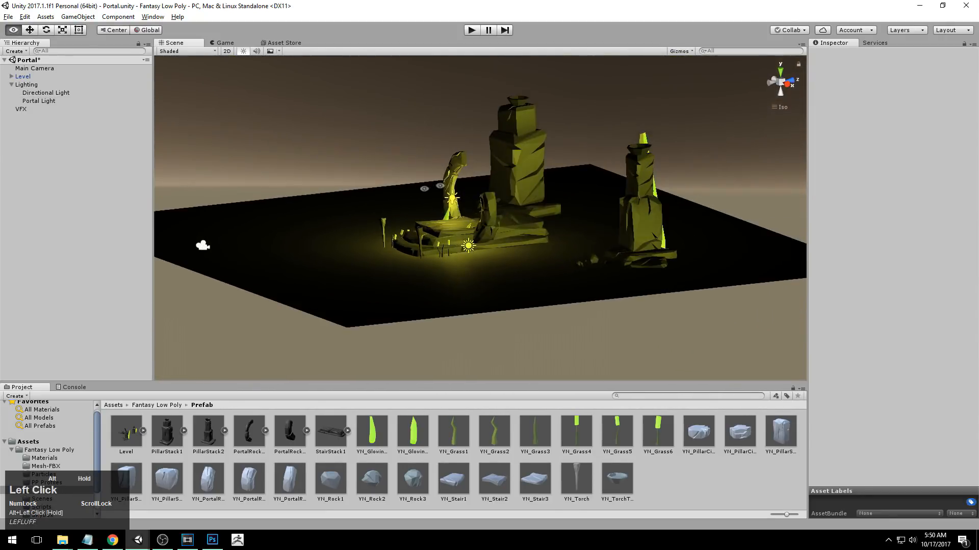
{"action": "left_click", "coordinate": [787, 86]}
{"action": "left_click", "coordinate": [771, 82]}
{"action": "right_click_drag", "start_coordinate": [464, 205], "coordinate": [509, 202], "text": "alt"}
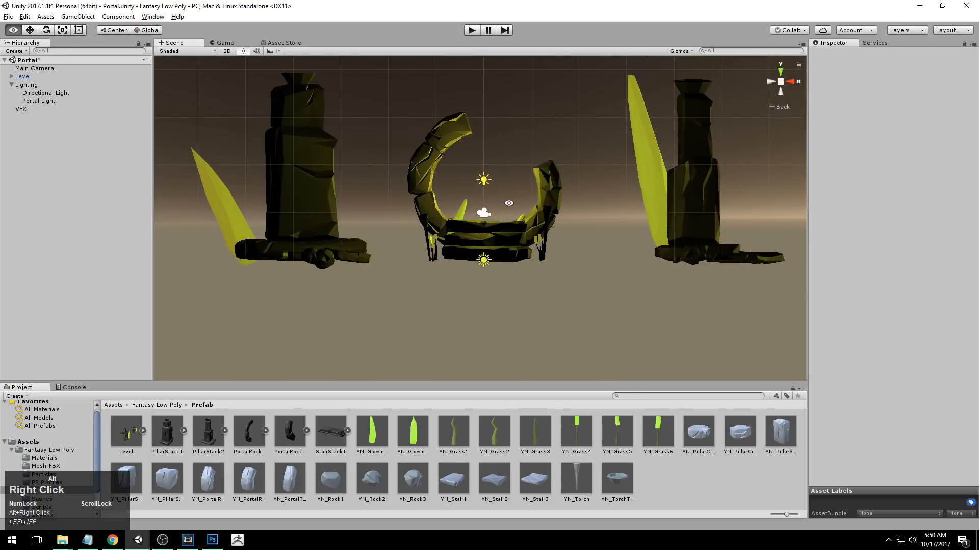
{"action": "middle_click_drag", "start_coordinate": [508, 203], "coordinate": [513, 238], "text": "alt"}
{"action": "right_click_drag", "start_coordinate": [514, 238], "coordinate": [499, 237], "text": "alt"}
{"action": "left_click_drag", "start_coordinate": [498, 237], "coordinate": [514, 318], "text": "alt"}
{"action": "right_click_drag", "start_coordinate": [551, 319], "coordinate": [580, 321], "text": "alt"}
{"action": "middle_click_drag", "start_coordinate": [580, 321], "coordinate": [586, 263], "text": "alt"}
{"action": "right_click_drag", "start_coordinate": [586, 263], "coordinate": [488, 270], "text": "alt"}
{"action": "middle_click_drag", "start_coordinate": [488, 270], "coordinate": [481, 281], "text": "alt"}
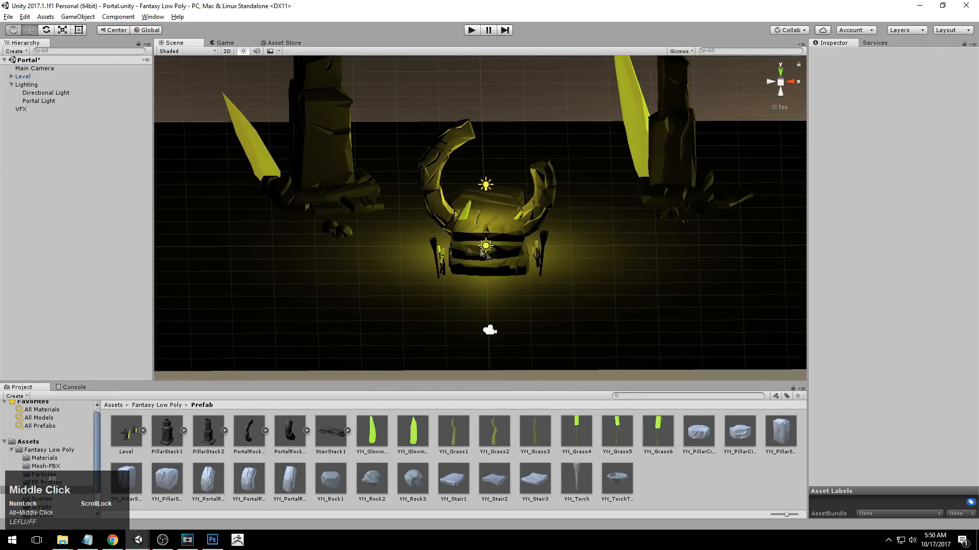
Create a new material named Ground in the Materials folder.
{"action": "left_click", "coordinate": [45, 458]}
{"action": "right_click", "coordinate": [233, 427]}
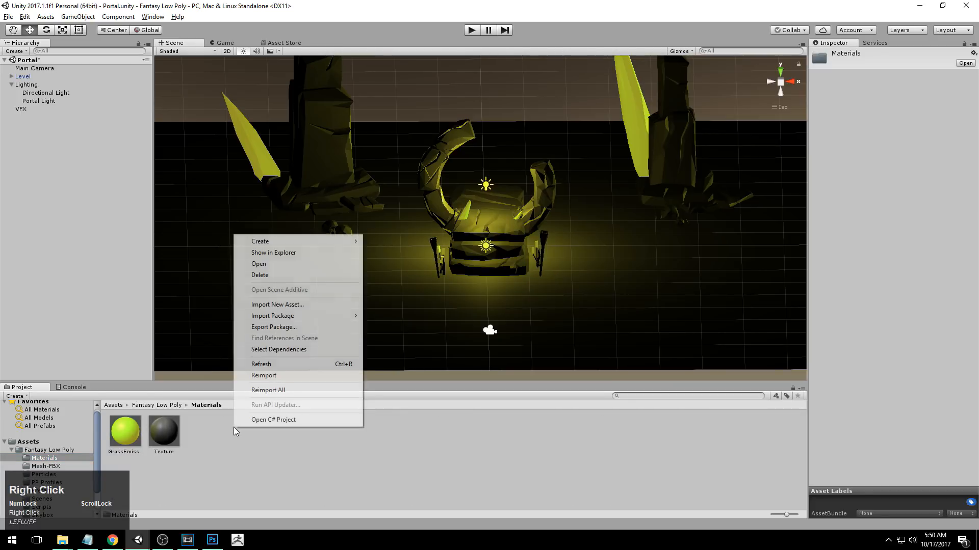
{"action": "left_click", "coordinate": [290, 242]}
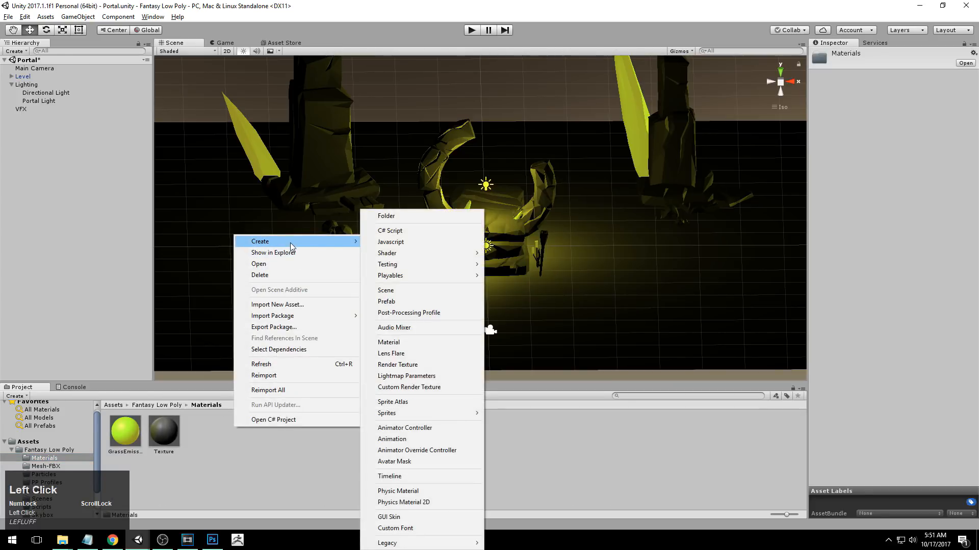
{"action": "left_click", "coordinate": [402, 344]}
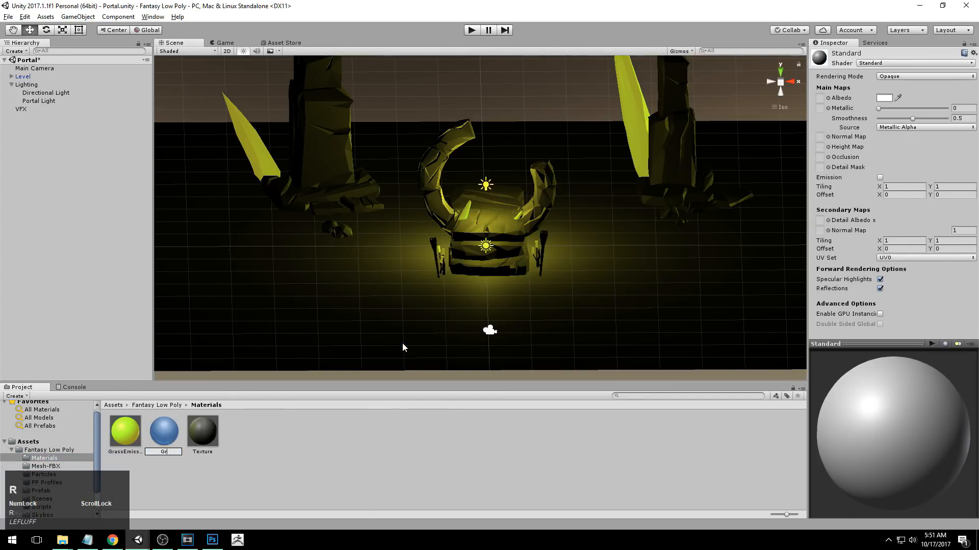
{"action": "key", "text": "Return"}
Apply the Ground material to the ground plane around the portal.
{"action": "left_click_drag", "start_coordinate": [403, 343], "coordinate": [367, 305], "text": "alt"}
{"action": "left_click_drag", "start_coordinate": [417, 270], "coordinate": [377, 345], "text": "alt"}
{"action": "right_click_drag", "start_coordinate": [377, 345], "coordinate": [493, 308], "text": "alt"}
{"action": "left_click_drag", "start_coordinate": [494, 308], "coordinate": [520, 298], "text": "alt"}
{"action": "left_click_drag", "start_coordinate": [159, 431], "coordinate": [268, 279]}
{"action": "mouse_move", "coordinate": [502, 321]}
{"action": "left_mouse_down", "text": "alt"}
{"action": "mouse_move", "coordinate": [612, 329]}
{"action": "mouse_move", "coordinate": [472, 267]}
{"action": "mouse_move", "coordinate": [492, 312]}
{"action": "left_mouse_up", "text": "alt"}
{"action": "right_click_drag", "start_coordinate": [492, 312], "coordinate": [569, 307], "text": "alt"}
{"action": "middle_click_drag", "start_coordinate": [570, 307], "coordinate": [548, 311], "text": "alt"}
{"action": "left_click_drag", "start_coordinate": [547, 310], "coordinate": [554, 309], "text": "alt"}
Set the Ground material's albedo to a nearly black colour.
{"action": "left_click", "coordinate": [883, 101]}
{"action": "left_click_drag", "start_coordinate": [644, 196], "coordinate": [605, 224]}
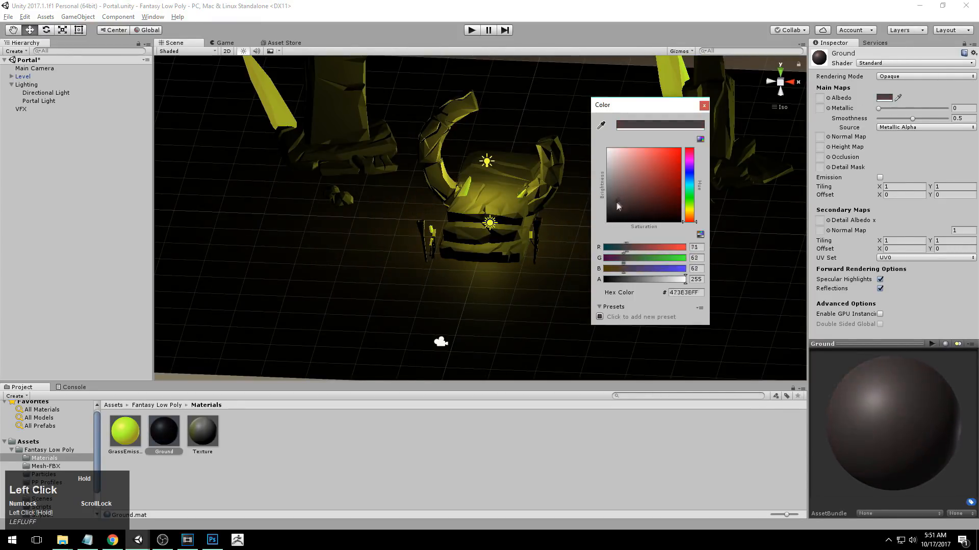
{"action": "middle_click", "coordinate": [433, 270]}
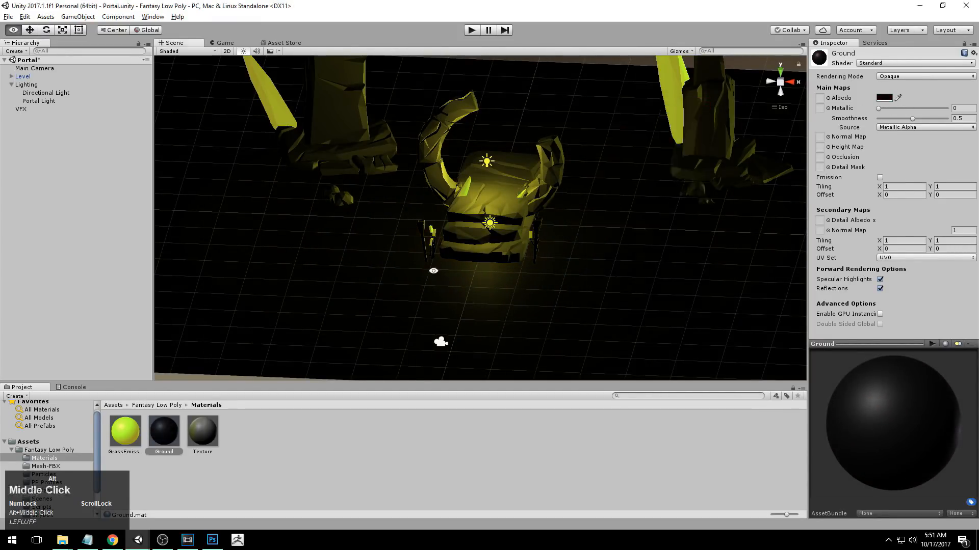
Examine how the darkened ground picks up the portal's yellow glow from several viewing angles.
{"action": "middle_click_drag", "start_coordinate": [498, 280], "coordinate": [448, 352]}
{"action": "left_click_drag", "start_coordinate": [449, 352], "coordinate": [471, 292], "text": "alt"}
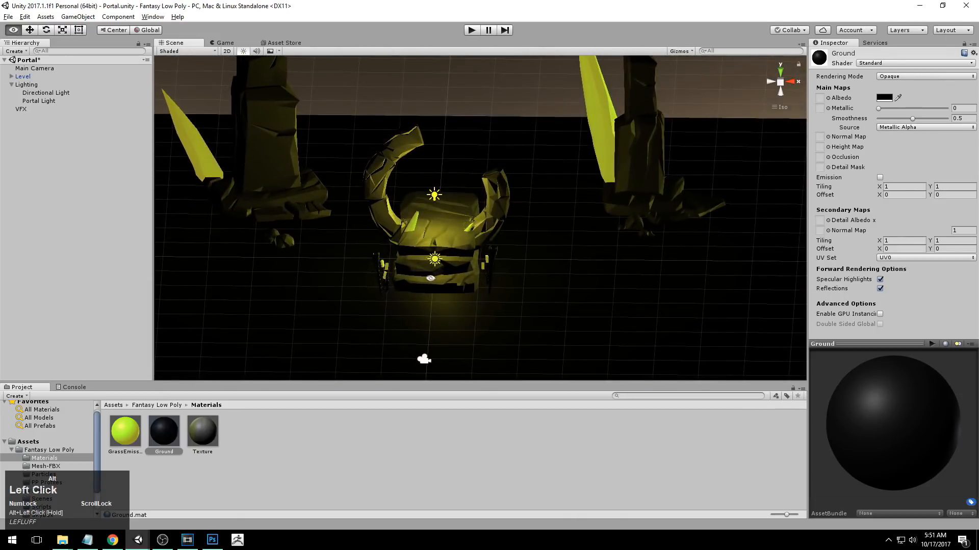
{"action": "middle_click_drag", "start_coordinate": [471, 292], "coordinate": [514, 284], "text": "alt"}
{"action": "scroll", "coordinate": [514, 283], "scroll_direction": "up", "scroll_amount": 4}
{"action": "left_click_drag", "start_coordinate": [514, 283], "coordinate": [522, 202], "text": "alt"}
{"action": "middle_click_drag", "start_coordinate": [522, 203], "coordinate": [534, 274], "text": "alt"}
{"action": "left_click_drag", "start_coordinate": [533, 274], "coordinate": [543, 310], "text": "alt"}
{"action": "middle_click_drag", "start_coordinate": [544, 311], "coordinate": [549, 268], "text": "alt"}
{"action": "left_click_drag", "start_coordinate": [549, 269], "coordinate": [546, 298], "text": "alt"}
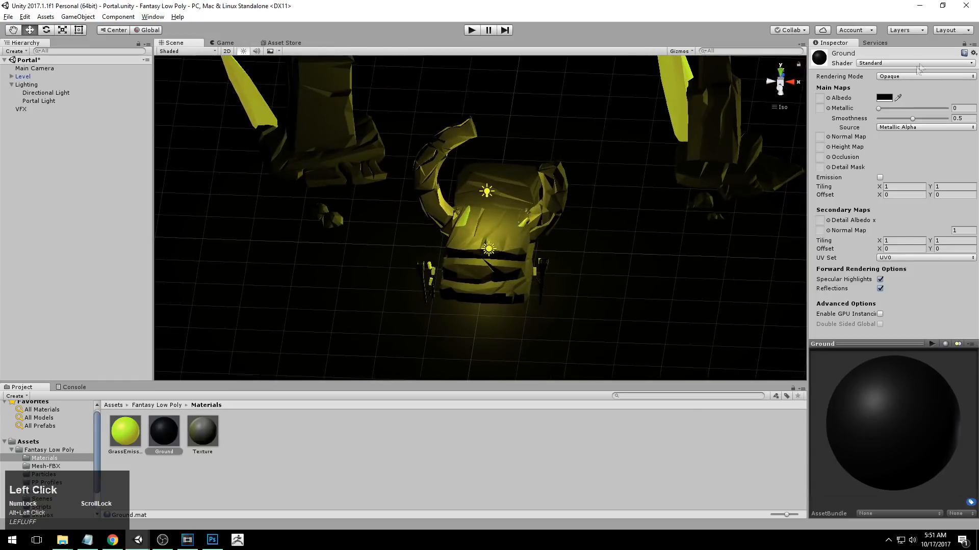
Lighten the Ground material's albedo to a dark grey of about 3A3A3AFF.
{"action": "left_click", "coordinate": [882, 98]}
{"action": "left_click_drag", "start_coordinate": [617, 208], "coordinate": [591, 207]}
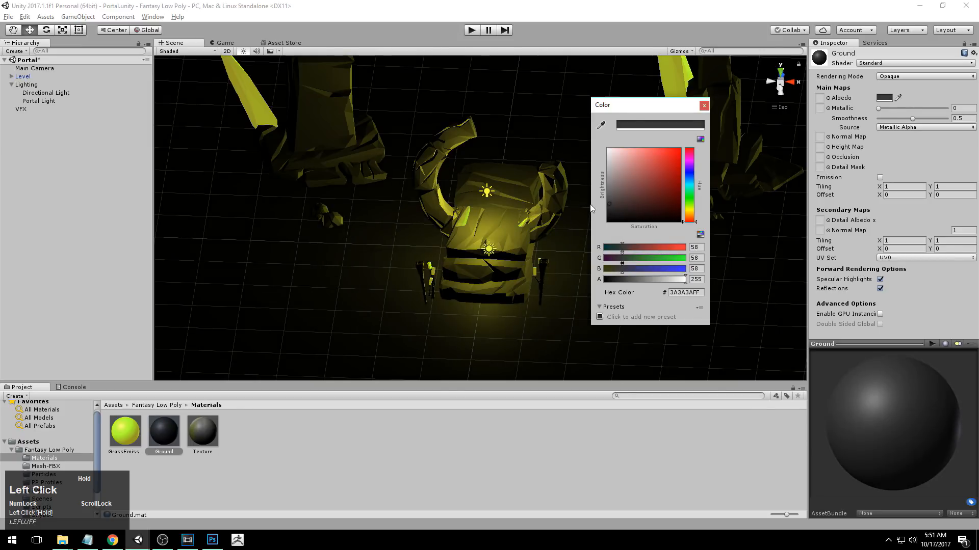
{"action": "left_click", "coordinate": [704, 106]}
{"action": "left_click_drag", "start_coordinate": [624, 327], "coordinate": [592, 206], "text": "alt"}
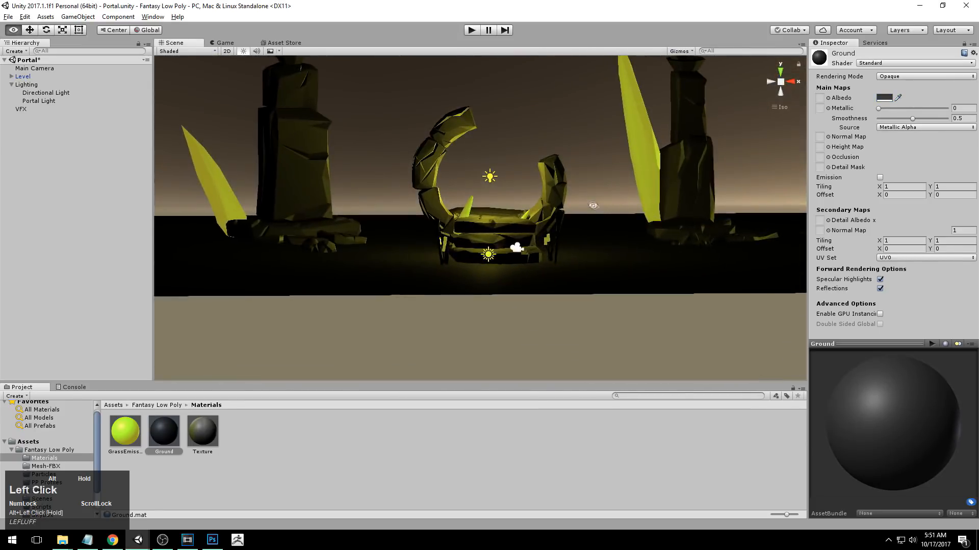
Examine the darkened ground and the portal's yellow lighting from above, the front and low angles.
{"action": "middle_click_drag", "start_coordinate": [641, 212], "coordinate": [644, 280], "text": "alt"}
{"action": "left_click_drag", "start_coordinate": [645, 281], "coordinate": [566, 286], "text": "alt"}
{"action": "right_click_drag", "start_coordinate": [566, 285], "coordinate": [576, 291], "text": "alt"}
{"action": "left_click_drag", "start_coordinate": [576, 291], "coordinate": [553, 306], "text": "alt"}
{"action": "middle_click_drag", "start_coordinate": [553, 306], "coordinate": [545, 255], "text": "alt"}
{"action": "left_click_drag", "start_coordinate": [546, 254], "coordinate": [525, 249], "text": "alt"}
{"action": "right_click_drag", "start_coordinate": [515, 243], "coordinate": [520, 248], "text": "alt"}
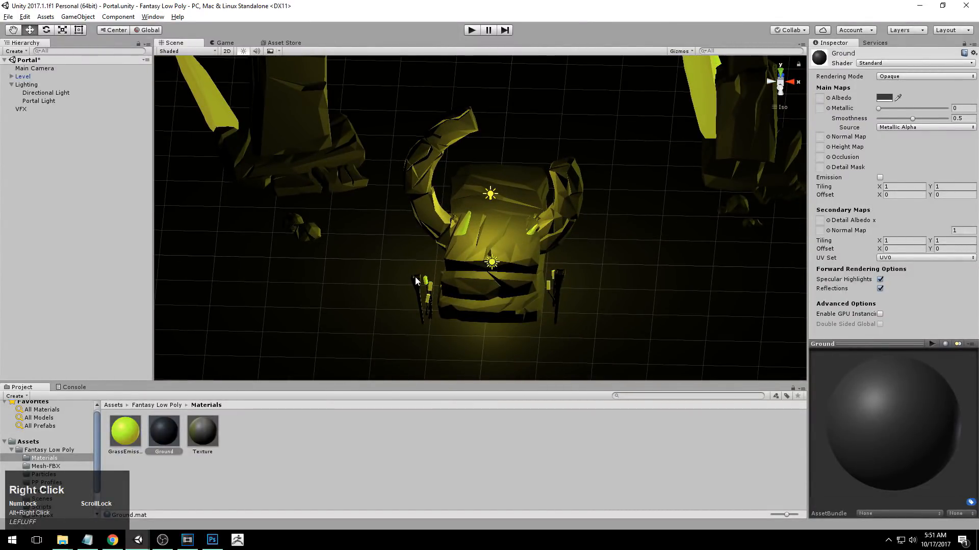
{"action": "middle_click_drag", "start_coordinate": [651, 191], "coordinate": [637, 324], "text": "alt"}
{"action": "left_click_drag", "start_coordinate": [620, 291], "coordinate": [665, 116], "text": "alt"}
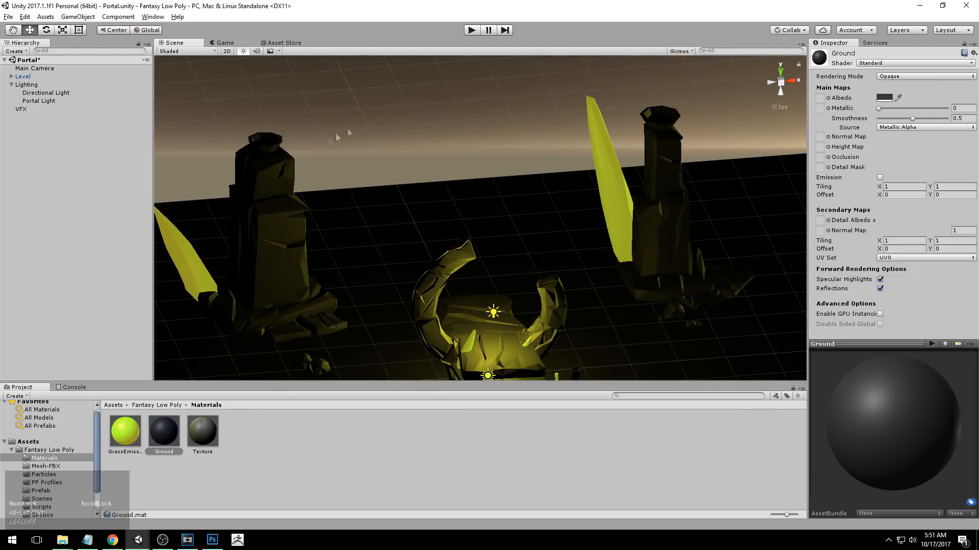
{"action": "left_click_drag", "start_coordinate": [680, 221], "coordinate": [551, 250], "text": "alt"}
{"action": "middle_click_drag", "start_coordinate": [550, 250], "coordinate": [559, 181], "text": "alt"}
{"action": "right_click_drag", "start_coordinate": [559, 181], "coordinate": [651, 238], "text": "alt"}
{"action": "left_click_drag", "start_coordinate": [651, 238], "coordinate": [663, 219], "text": "alt"}
{"action": "middle_click_drag", "start_coordinate": [662, 220], "coordinate": [640, 244], "text": "alt"}
{"action": "left_click_drag", "start_coordinate": [640, 245], "coordinate": [672, 242], "text": "alt"}
Duplicate the Portal Light and rename the copy Torch Light.
{"action": "left_click", "coordinate": [48, 100]}
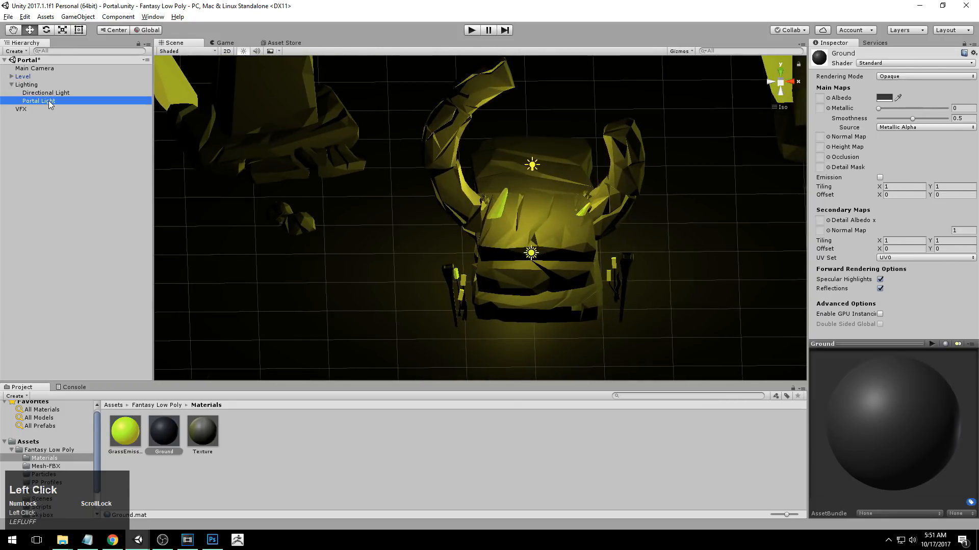
{"action": "right_click_drag", "start_coordinate": [515, 176], "coordinate": [499, 170], "text": "alt"}
{"action": "key", "text": "ctrl+d"}
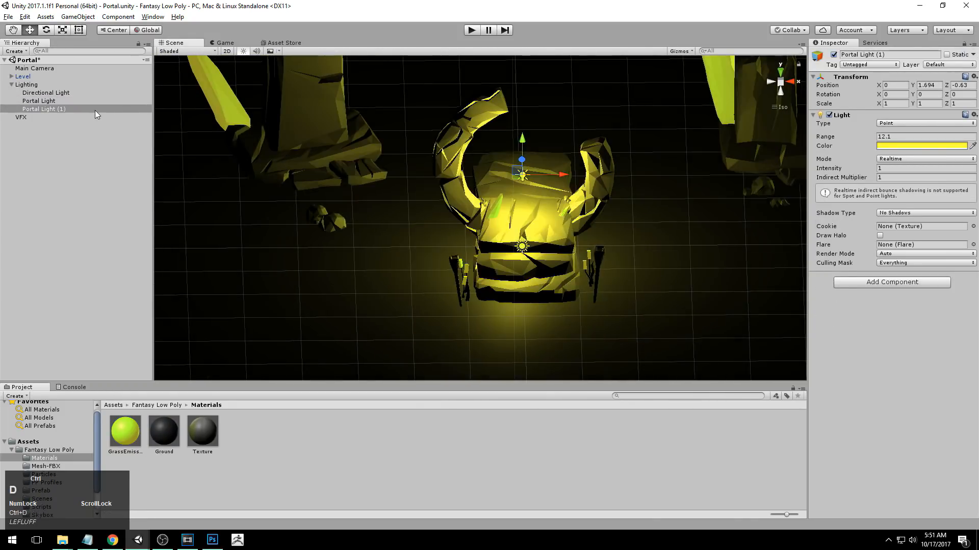
{"action": "left_click", "coordinate": [63, 110]}
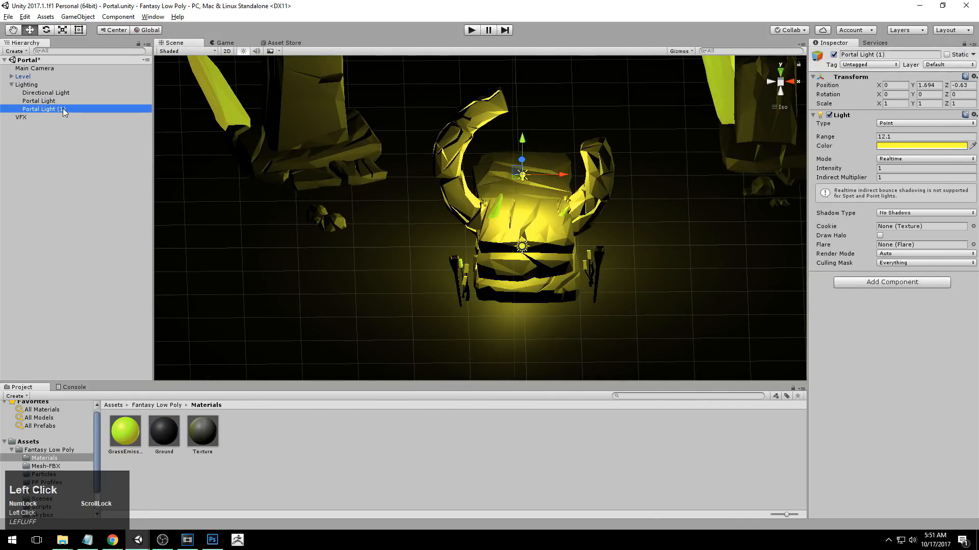
{"action": "left_click", "coordinate": [63, 109]}
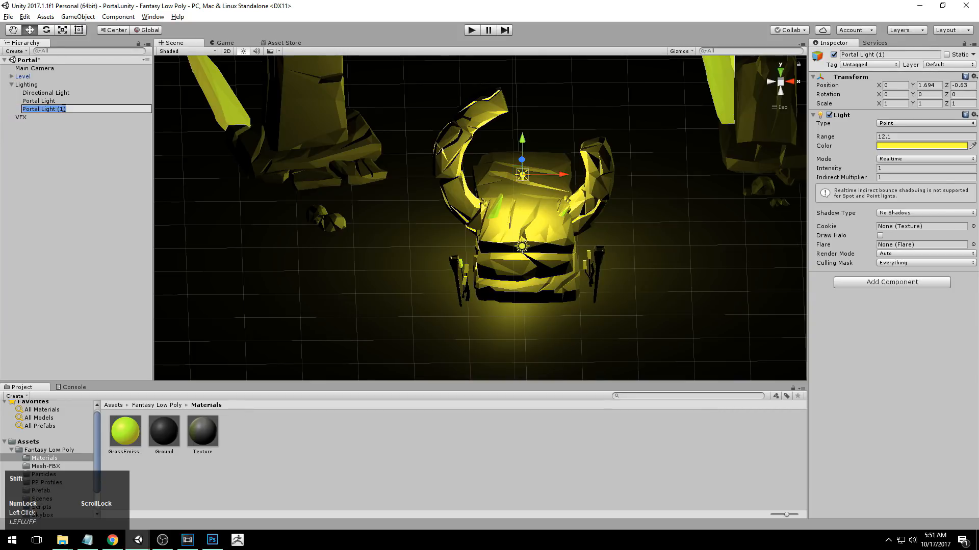
{"action": "type", "text": "Torch"}
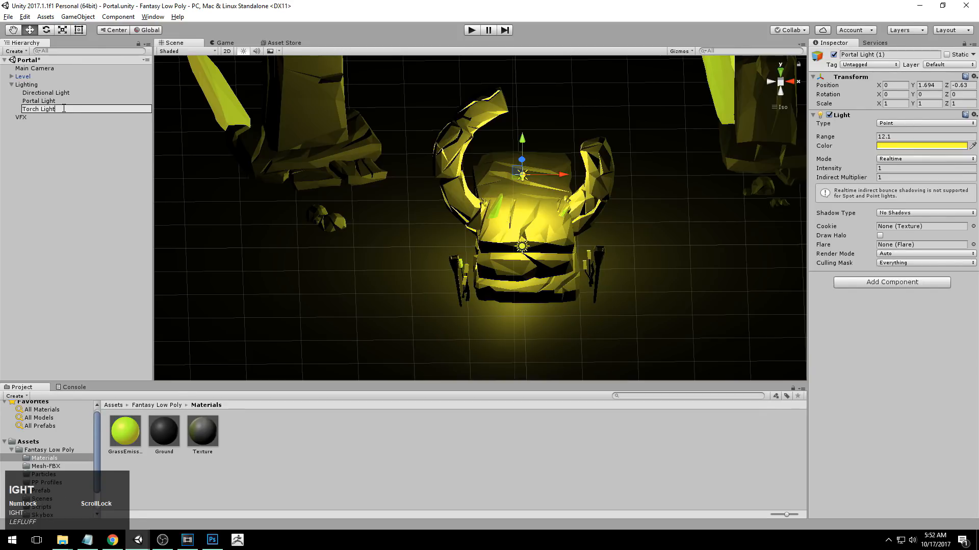
{"action": "key", "text": "Return"}
In a top view, move the Torch Light over the left torch, to about X -1.239 and Z -2.568.
{"action": "right_click_drag", "start_coordinate": [618, 191], "coordinate": [622, 193], "text": "alt"}
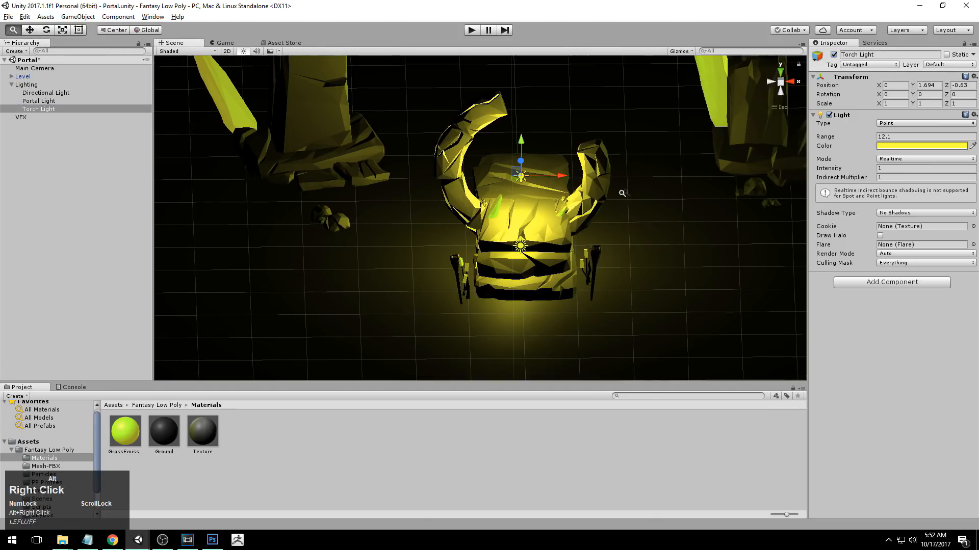
{"action": "left_click", "coordinate": [781, 72]}
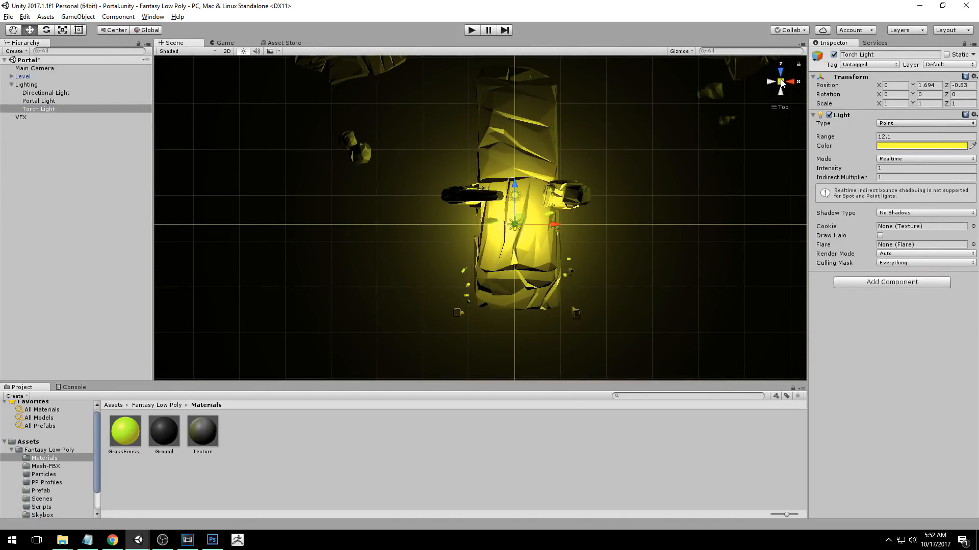
{"action": "left_click", "coordinate": [781, 82]}
{"action": "left_click", "coordinate": [781, 83]}
{"action": "right_click_drag", "start_coordinate": [558, 248], "coordinate": [588, 255], "text": "alt"}
{"action": "middle_click_drag", "start_coordinate": [587, 255], "coordinate": [602, 182], "text": "alt"}
{"action": "right_click_drag", "start_coordinate": [602, 182], "coordinate": [571, 225], "text": "alt"}
{"action": "middle_click_drag", "start_coordinate": [571, 225], "coordinate": [553, 251], "text": "alt"}
{"action": "left_click_drag", "start_coordinate": [528, 153], "coordinate": [530, 276]}
{"action": "left_click_drag", "start_coordinate": [567, 316], "coordinate": [485, 321]}
{"action": "left_click_drag", "start_coordinate": [442, 282], "coordinate": [438, 267]}
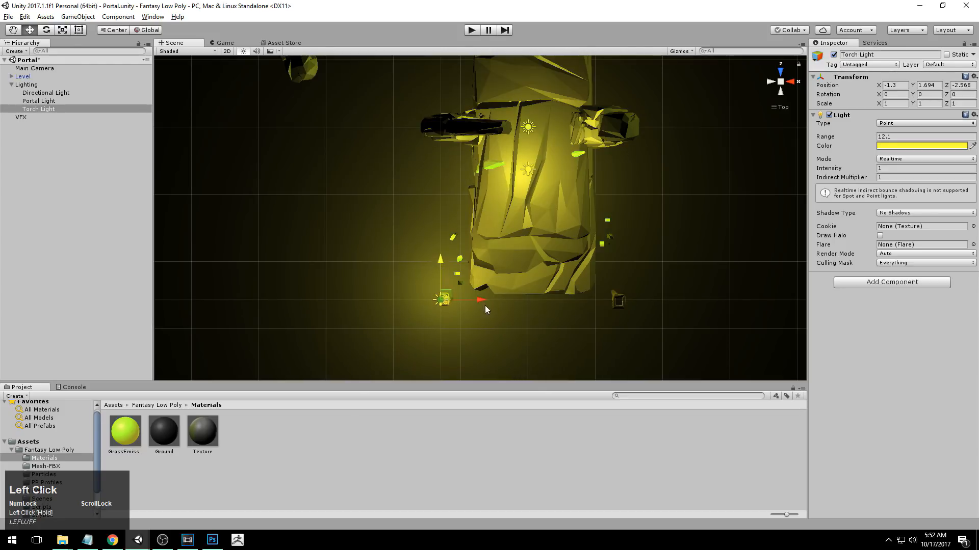
{"action": "left_click_drag", "start_coordinate": [484, 301], "coordinate": [484, 298]}
{"action": "right_click_drag", "start_coordinate": [484, 297], "coordinate": [457, 297], "text": "alt"}
Shrink the Torch Light's range to about 1.14 so it surrounds only the left torch.
{"action": "left_click_drag", "start_coordinate": [552, 340], "coordinate": [412, 258], "text": "alt"}
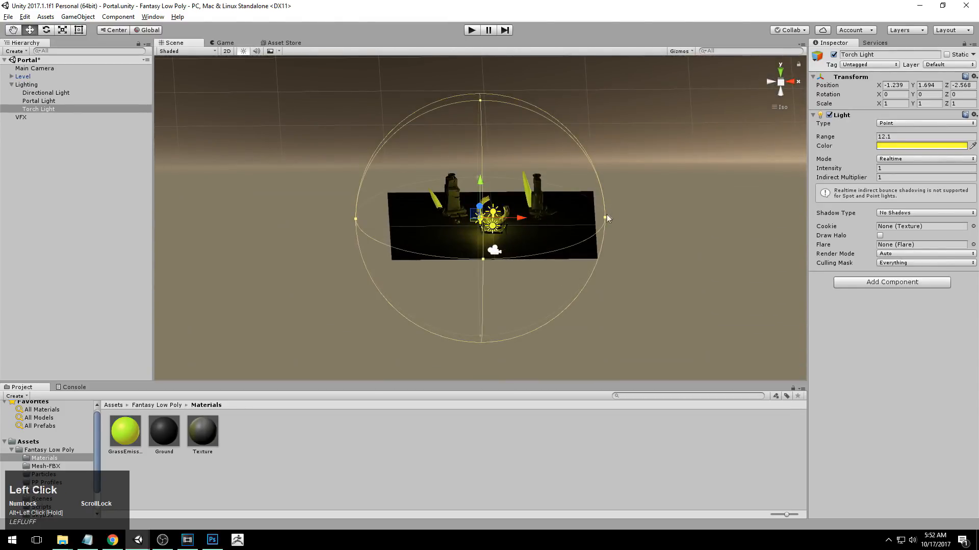
{"action": "left_click_drag", "start_coordinate": [605, 217], "coordinate": [498, 217]}
{"action": "key", "text": "f"}
{"action": "left_click_drag", "start_coordinate": [445, 246], "coordinate": [457, 291], "text": "alt"}
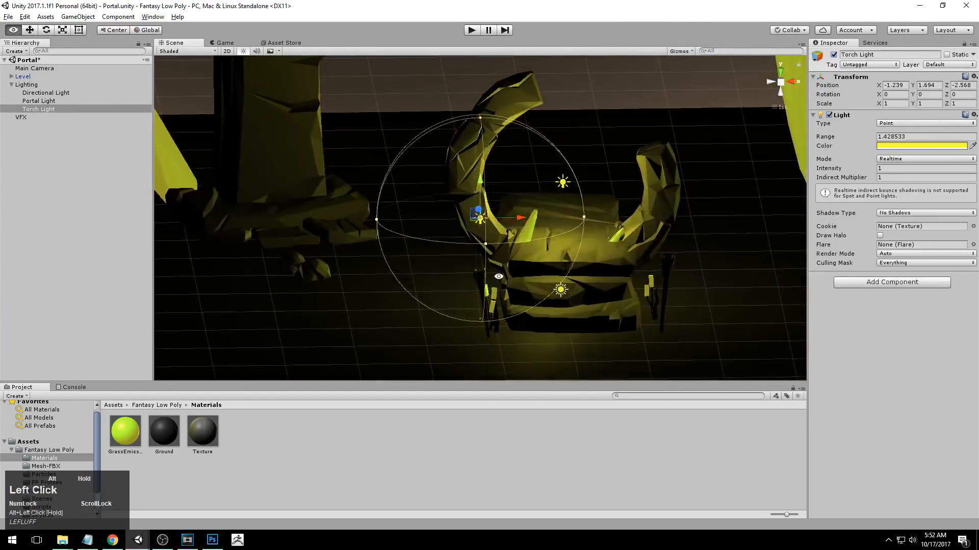
{"action": "middle_click_drag", "start_coordinate": [457, 291], "coordinate": [417, 258], "text": "alt"}
{"action": "right_click_drag", "start_coordinate": [417, 258], "coordinate": [561, 239], "text": "alt"}
{"action": "left_click_drag", "start_coordinate": [517, 210], "coordinate": [561, 223], "text": "alt"}
{"action": "mouse_move", "coordinate": [439, 75]}
{"action": "left_mouse_down"}
{"action": "mouse_move", "coordinate": [438, 139]}
{"action": "mouse_move", "coordinate": [431, 88]}
{"action": "left_mouse_up"}
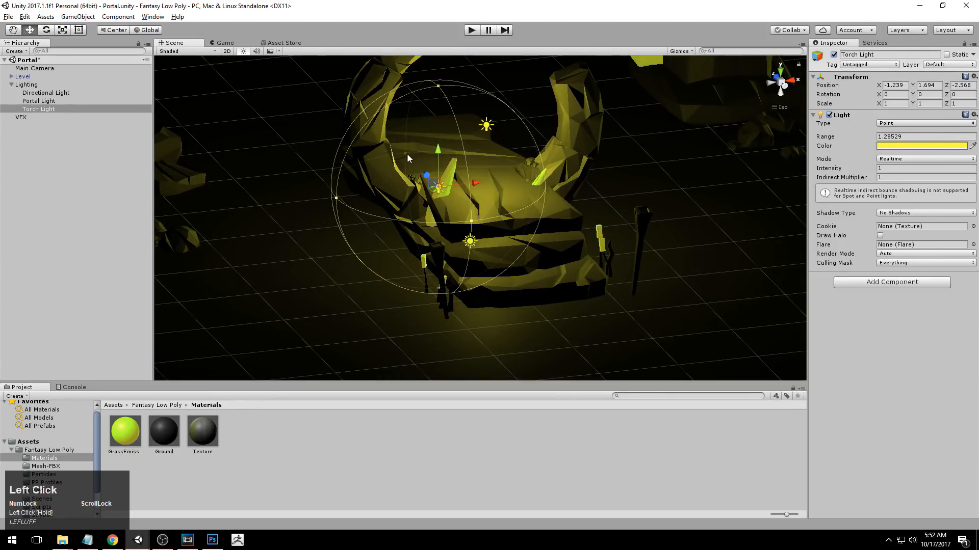
{"action": "left_click_drag", "start_coordinate": [528, 149], "coordinate": [526, 175], "text": "alt"}
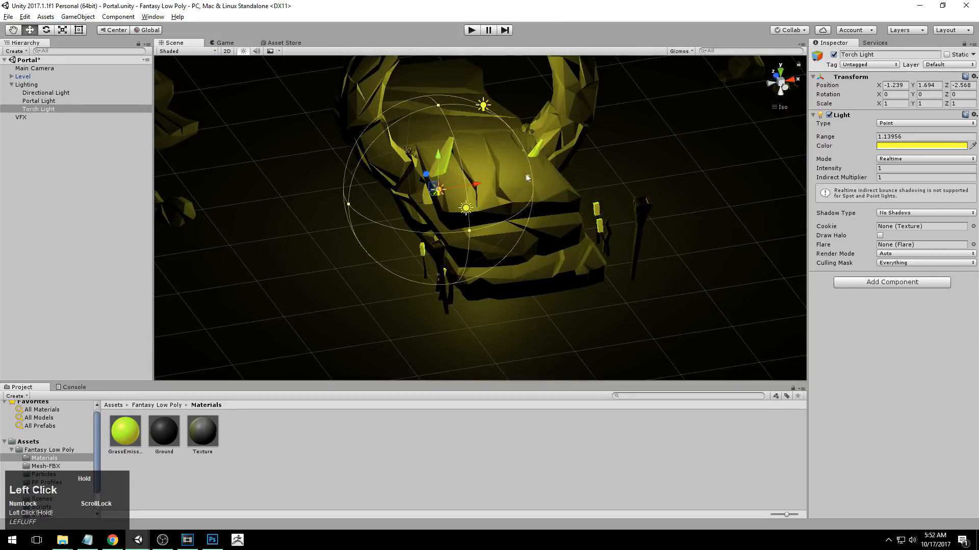
{"action": "mouse_move", "coordinate": [877, 138]}
{"action": "left_mouse_down"}
{"action": "mouse_move", "coordinate": [861, 137]}
{"action": "mouse_move", "coordinate": [875, 137]}
{"action": "left_mouse_up"}
{"action": "key", "text": "ctrl+z"}
In a back view, lower the Torch Light onto the left torch's head, to about X -1.251 and Y 1.043.
{"action": "left_click_drag", "start_coordinate": [639, 198], "coordinate": [559, 239], "text": "alt"}
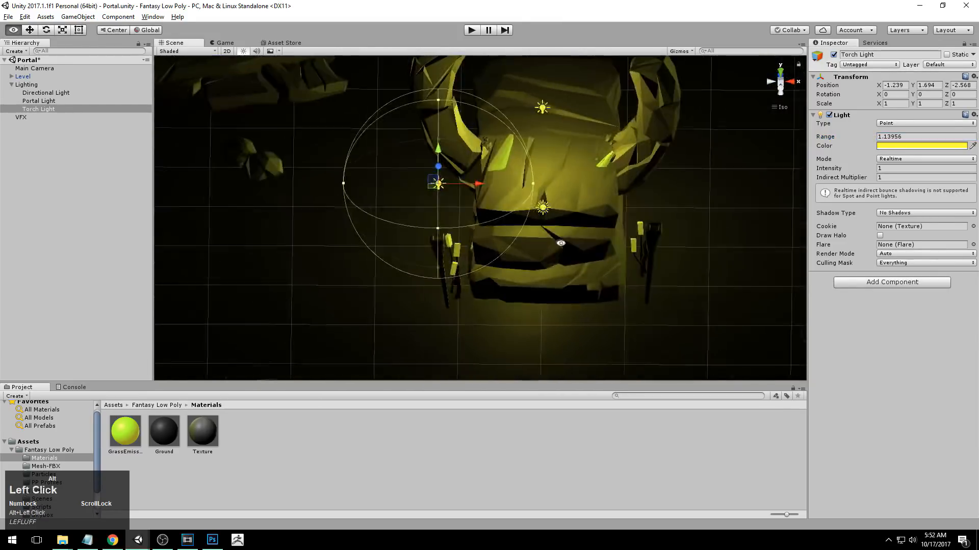
{"action": "left_click", "coordinate": [788, 84]}
{"action": "left_click", "coordinate": [770, 82]}
{"action": "right_click_drag", "start_coordinate": [535, 235], "coordinate": [563, 242], "text": "alt"}
{"action": "left_click_drag", "start_coordinate": [433, 146], "coordinate": [432, 209]}
{"action": "left_click_drag", "start_coordinate": [469, 238], "coordinate": [466, 238]}
{"action": "left_click_drag", "start_coordinate": [426, 197], "coordinate": [431, 201]}
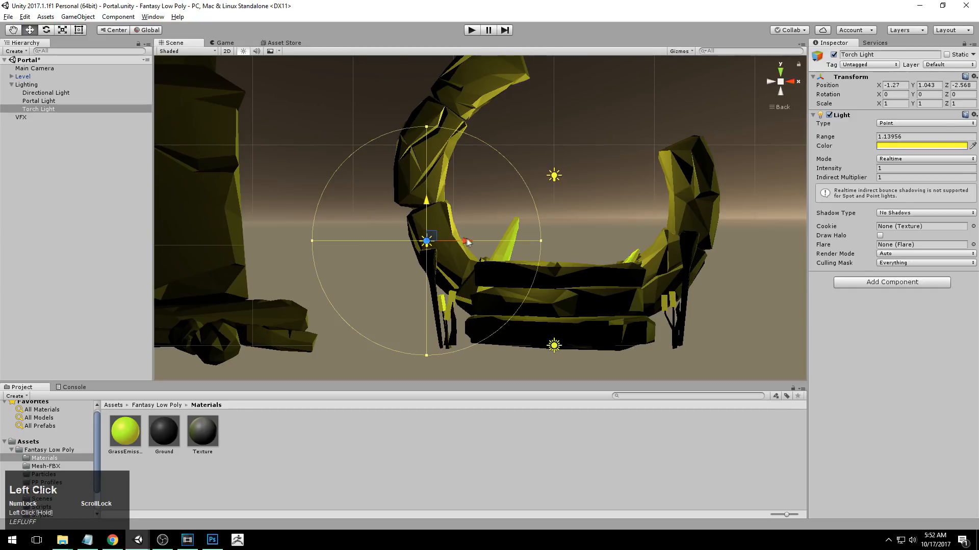
{"action": "left_click_drag", "start_coordinate": [505, 166], "coordinate": [467, 233], "text": "alt"}
{"action": "right_click_drag", "start_coordinate": [474, 230], "coordinate": [465, 230], "text": "alt"}
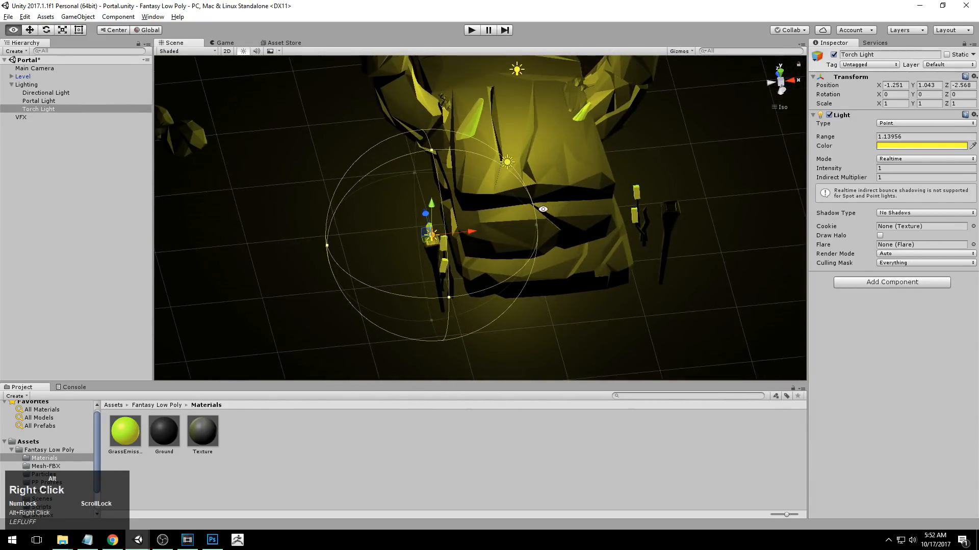
Set the Torch Light's range to 0.91 and view it from the side.
{"action": "left_click_drag", "start_coordinate": [465, 230], "coordinate": [453, 230], "text": "alt"}
{"action": "mouse_move", "coordinate": [876, 137]}
{"action": "left_mouse_down"}
{"action": "mouse_move", "coordinate": [887, 137]}
{"action": "mouse_move", "coordinate": [874, 138]}
{"action": "left_mouse_up"}
{"action": "left_click_drag", "start_coordinate": [739, 219], "coordinate": [713, 102], "text": "alt"}
{"action": "left_click", "coordinate": [790, 82]}
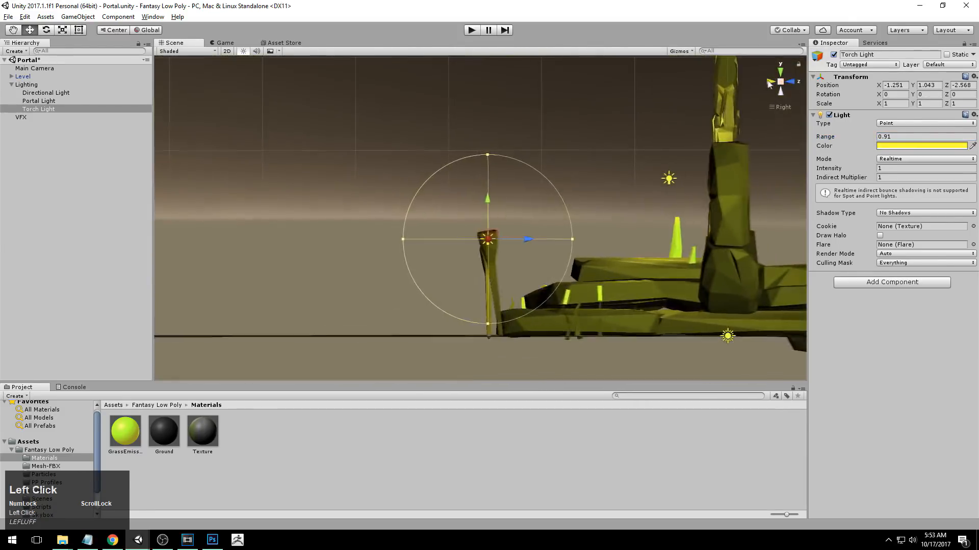
Duplicate the Torch Light and move the copy above the right torch, to about X 1.333 and Y 1.23.
{"action": "left_click", "coordinate": [771, 81]}
{"action": "middle_click_drag", "start_coordinate": [538, 278], "coordinate": [537, 260], "text": "alt"}
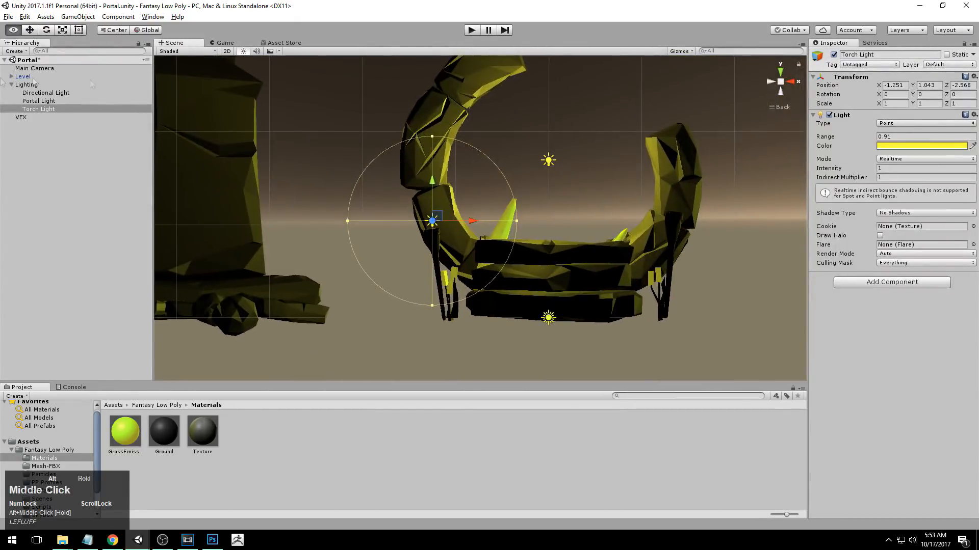
{"action": "left_click", "coordinate": [33, 110]}
{"action": "key", "text": "ctrl+d"}
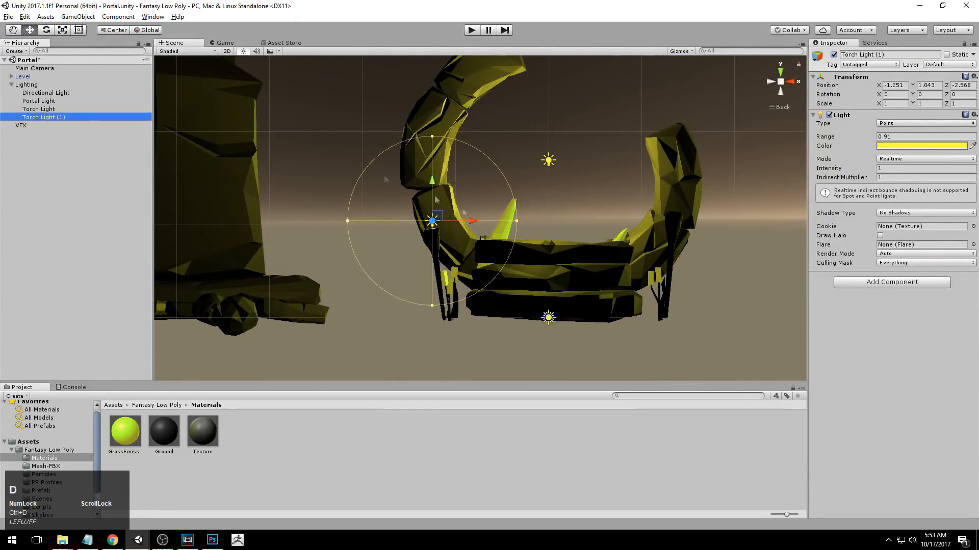
{"action": "left_click_drag", "start_coordinate": [474, 225], "coordinate": [712, 211]}
{"action": "left_click_drag", "start_coordinate": [673, 180], "coordinate": [678, 163]}
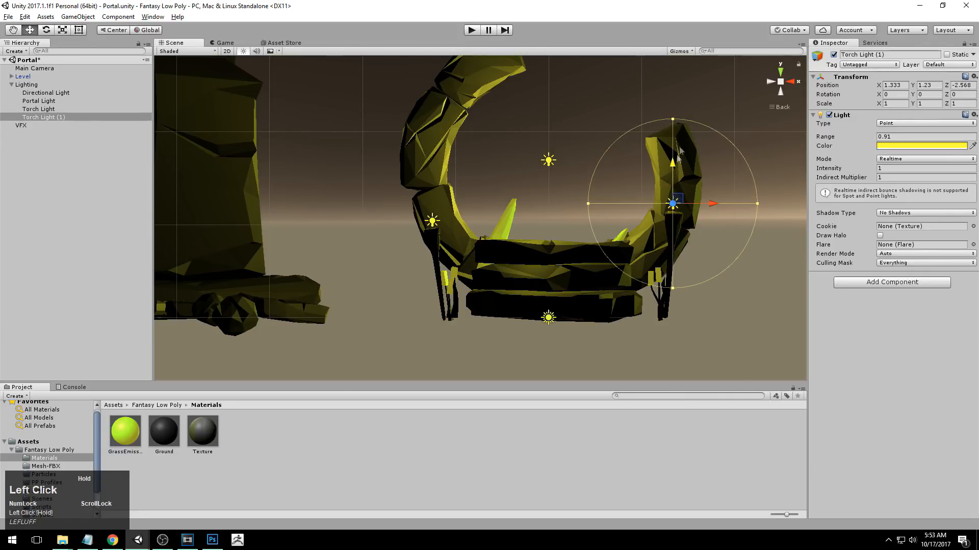
In a side view, align the copied light above the right torch's head, to about Y 1.246 and Z -2.606.
{"action": "left_click", "coordinate": [792, 84]}
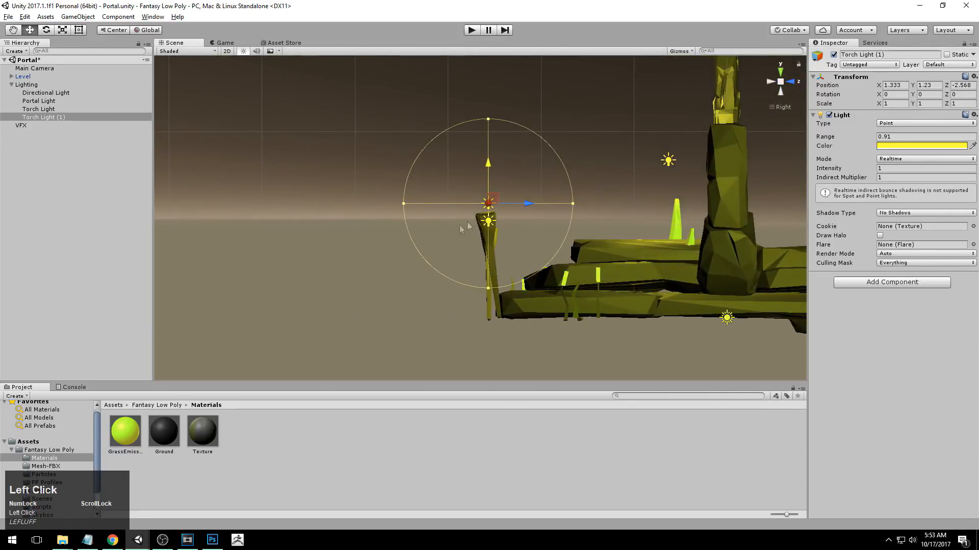
{"action": "left_click_drag", "start_coordinate": [532, 204], "coordinate": [526, 201]}
{"action": "left_click_drag", "start_coordinate": [488, 164], "coordinate": [488, 167]}
{"action": "left_click_drag", "start_coordinate": [512, 206], "coordinate": [518, 202]}
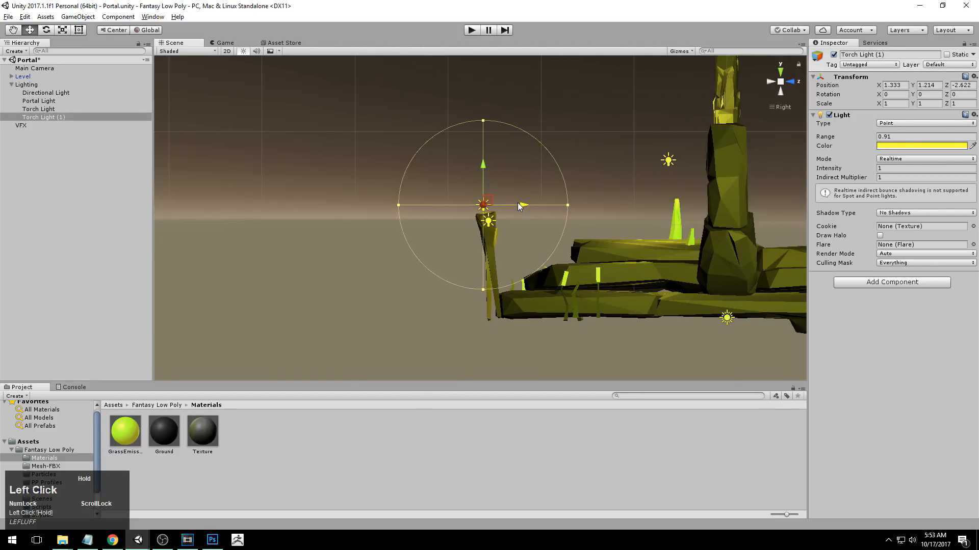
{"action": "left_click_drag", "start_coordinate": [486, 164], "coordinate": [482, 160]}
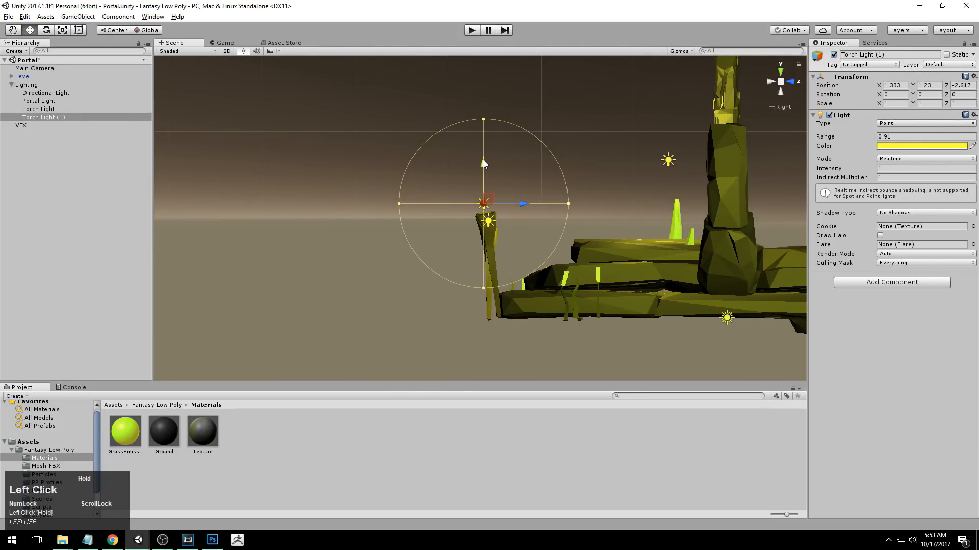
{"action": "left_click_drag", "start_coordinate": [522, 205], "coordinate": [523, 206]}
{"action": "left_click_drag", "start_coordinate": [483, 165], "coordinate": [604, 320]}
Increase the right torch light's range to 1.61.
{"action": "middle_click_drag", "start_coordinate": [604, 320], "coordinate": [578, 322], "text": "alt"}
{"action": "left_click_drag", "start_coordinate": [578, 322], "coordinate": [605, 299], "text": "alt"}
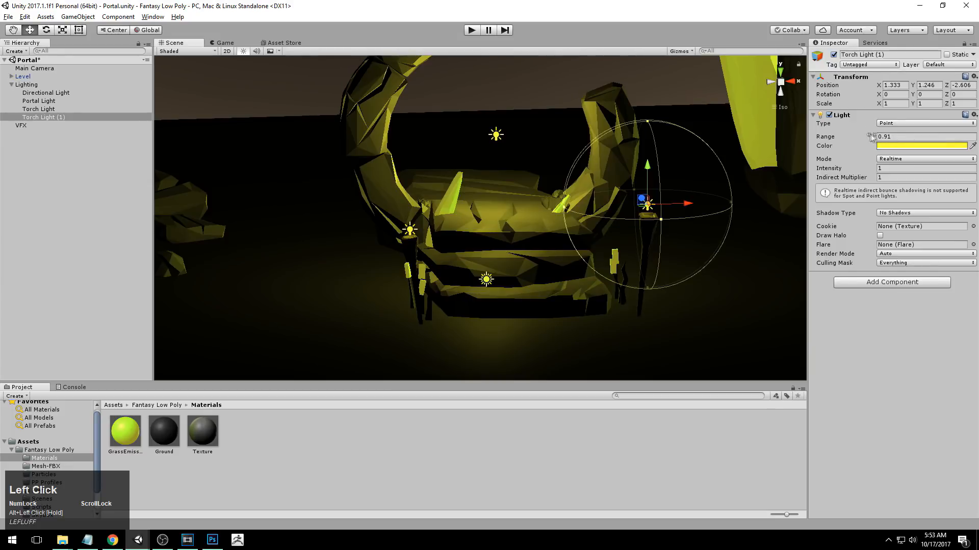
{"action": "middle_click_drag", "start_coordinate": [684, 179], "coordinate": [665, 159], "text": "alt"}
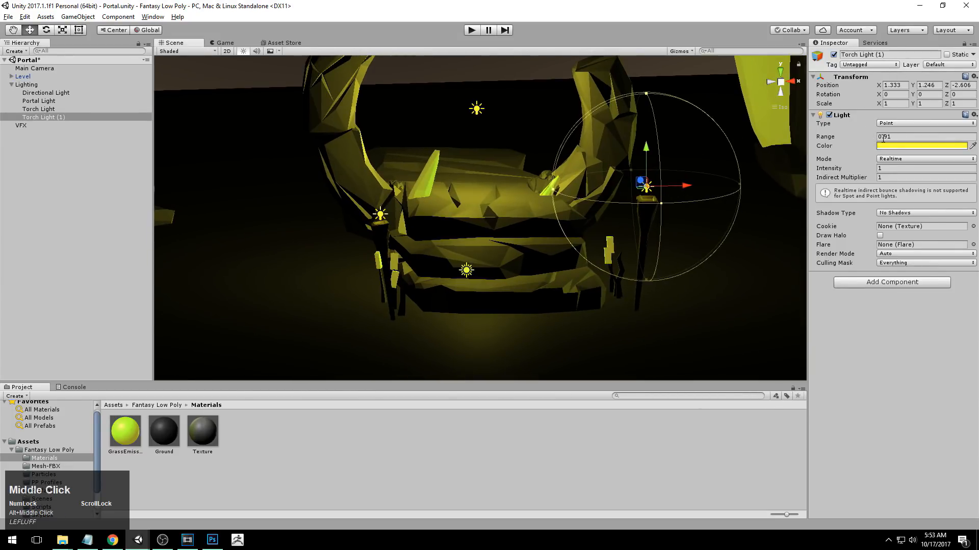
{"action": "left_click_drag", "start_coordinate": [877, 137], "coordinate": [889, 135]}
{"action": "left_click_drag", "start_coordinate": [227, 141], "coordinate": [204, 115], "text": "alt"}
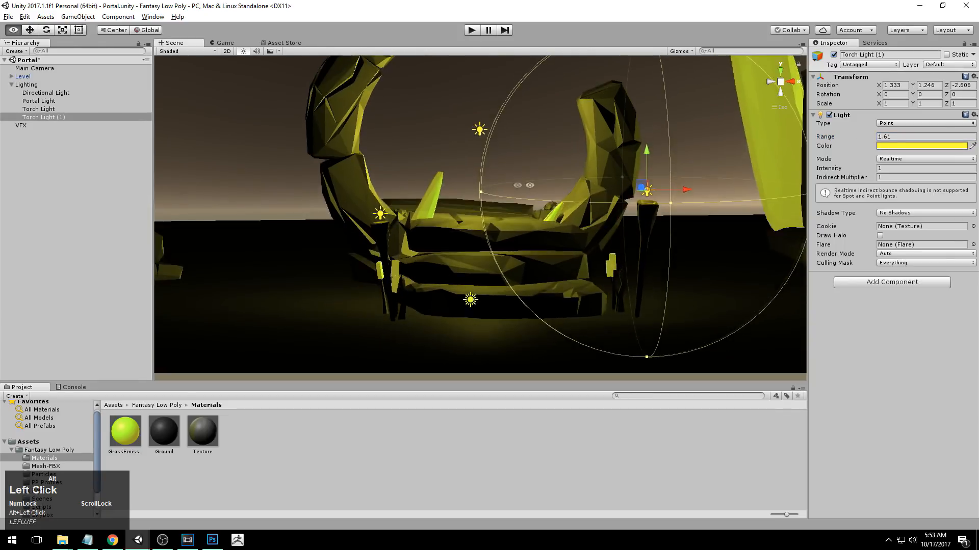
{"action": "scroll", "coordinate": [204, 114], "scroll_direction": "down", "scroll_amount": 7, "text": "alt"}
Rename the right torch's light Torch Light R and the left torch's light Torch Light L.
{"action": "left_click", "coordinate": [58, 118]}
{"action": "double_click", "coordinate": [57, 119]}
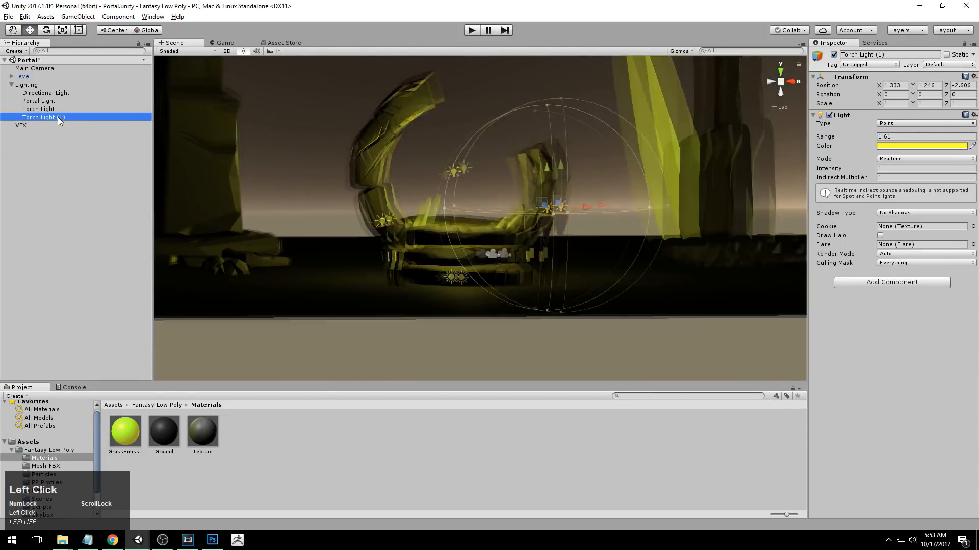
{"action": "left_click", "coordinate": [58, 118]}
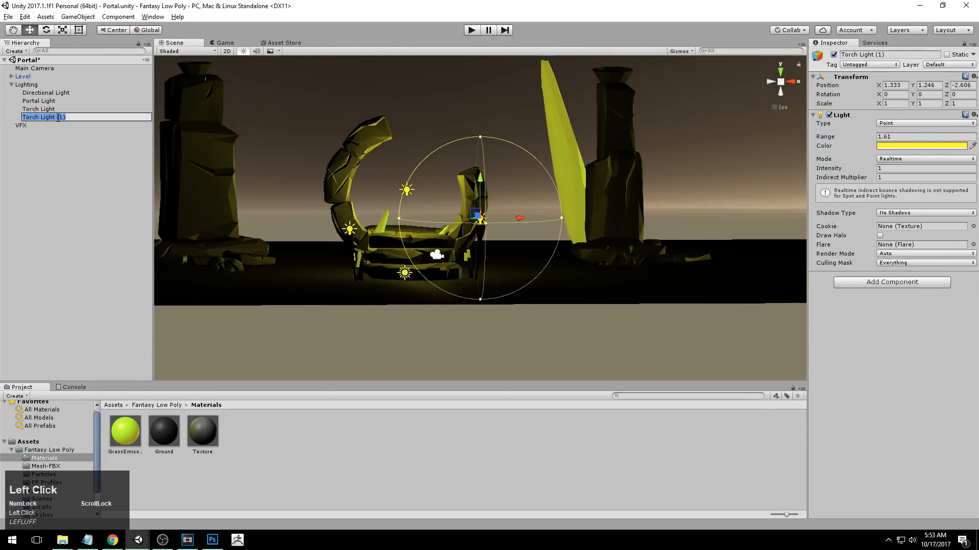
{"action": "type", "text": "R"}
{"action": "key", "text": "Return"}
{"action": "left_click", "coordinate": [51, 110]}
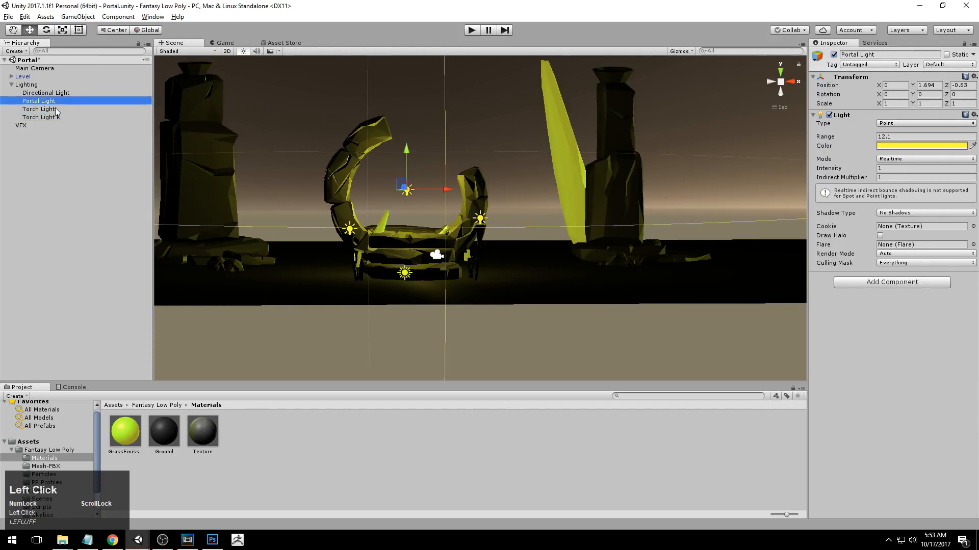
{"action": "left_click", "coordinate": [51, 112]}
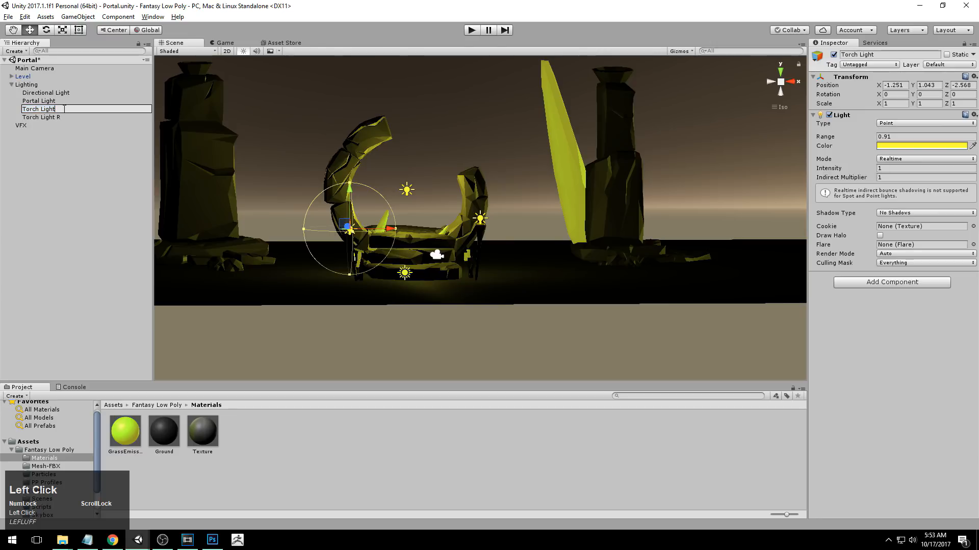
{"action": "key", "text": "Return"}
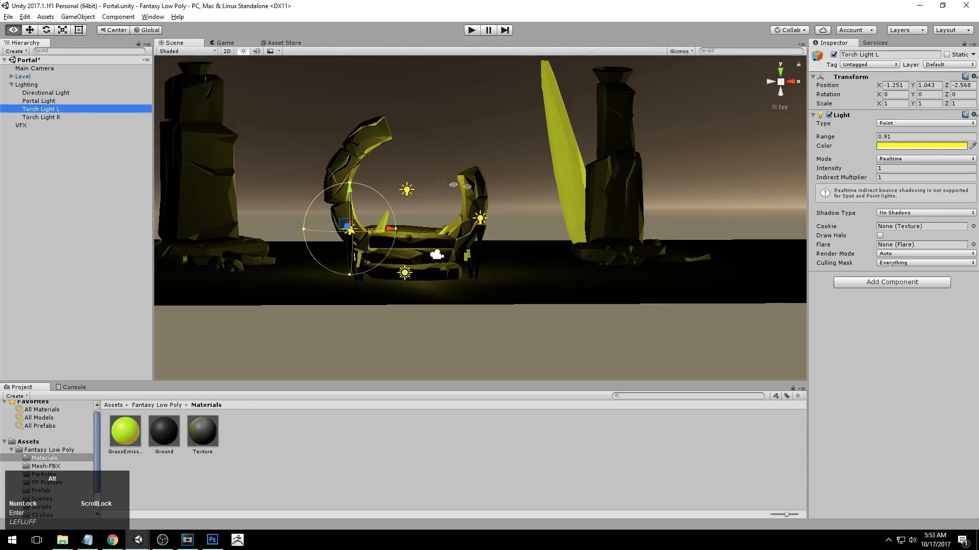
Duplicate the Portal Light and, in a top view, move the copy to the right rear pillar, about X 4.32 and Z 3.99.
{"action": "right_click_drag", "start_coordinate": [441, 183], "coordinate": [282, 204], "text": "alt"}
{"action": "left_click_drag", "start_coordinate": [282, 204], "coordinate": [279, 280], "text": "alt"}
{"action": "left_click", "coordinate": [47, 101]}
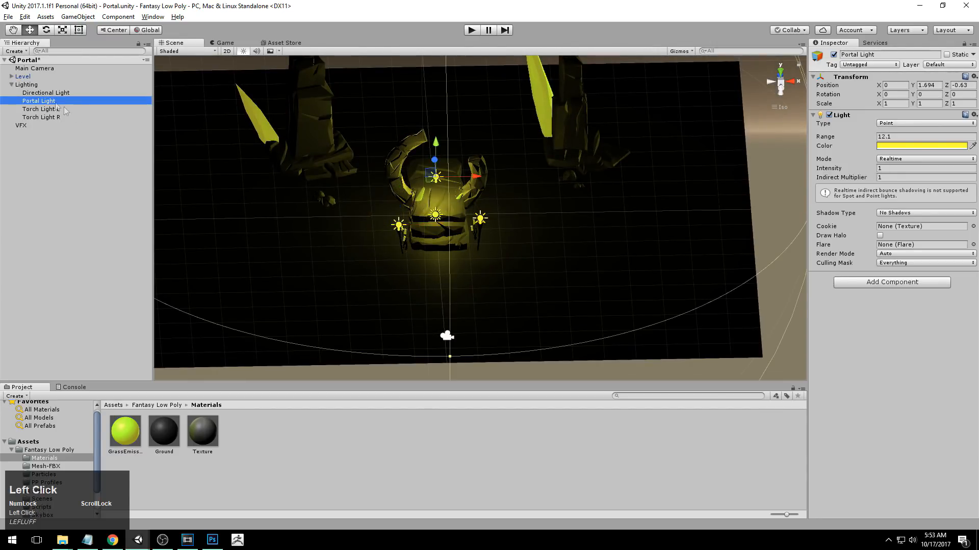
{"action": "right_click_drag", "start_coordinate": [550, 212], "coordinate": [490, 212], "text": "alt"}
{"action": "middle_click_drag", "start_coordinate": [490, 212], "coordinate": [488, 265], "text": "alt"}
{"action": "left_click_drag", "start_coordinate": [489, 265], "coordinate": [508, 293], "text": "alt"}
{"action": "left_click", "coordinate": [780, 72]}
{"action": "right_click_drag", "start_coordinate": [567, 179], "coordinate": [520, 177], "text": "alt"}
{"action": "middle_click_drag", "start_coordinate": [520, 176], "coordinate": [520, 212], "text": "alt"}
{"action": "key", "text": "ctrl+d"}
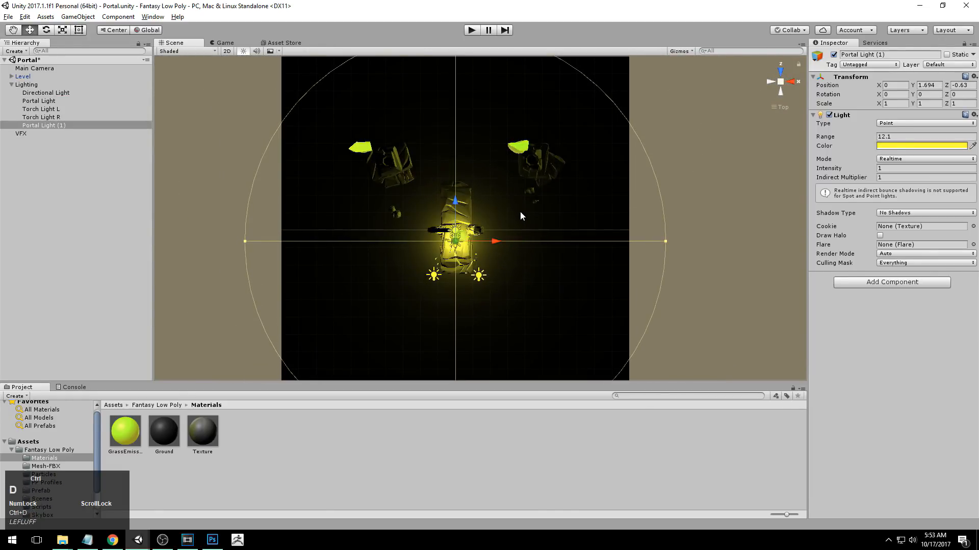
{"action": "left_click_drag", "start_coordinate": [463, 232], "coordinate": [518, 212]}
Reduce the copied light's range to about 5.35 around the right pillar and view it from the side.
{"action": "key", "text": "f"}
{"action": "key", "text": "f"}
{"action": "right_click", "coordinate": [624, 265]}
{"action": "left_click_drag", "start_coordinate": [624, 260], "coordinate": [484, 180], "text": "alt"}
{"action": "left_click", "coordinate": [779, 91]}
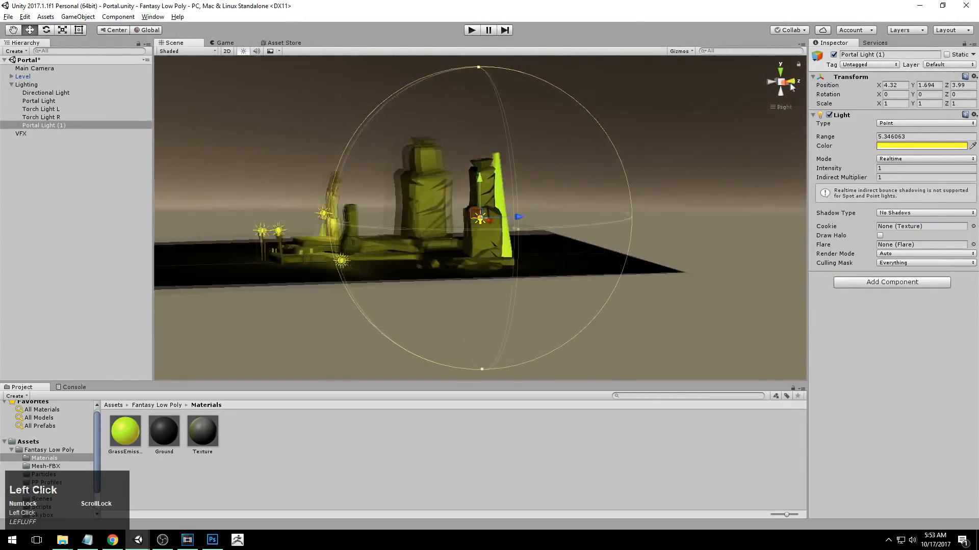
Raise the copied light to the top of the right rear pillar, at about Y 4.06 and Z 4.01.
{"action": "left_click_drag", "start_coordinate": [483, 182], "coordinate": [481, 110]}
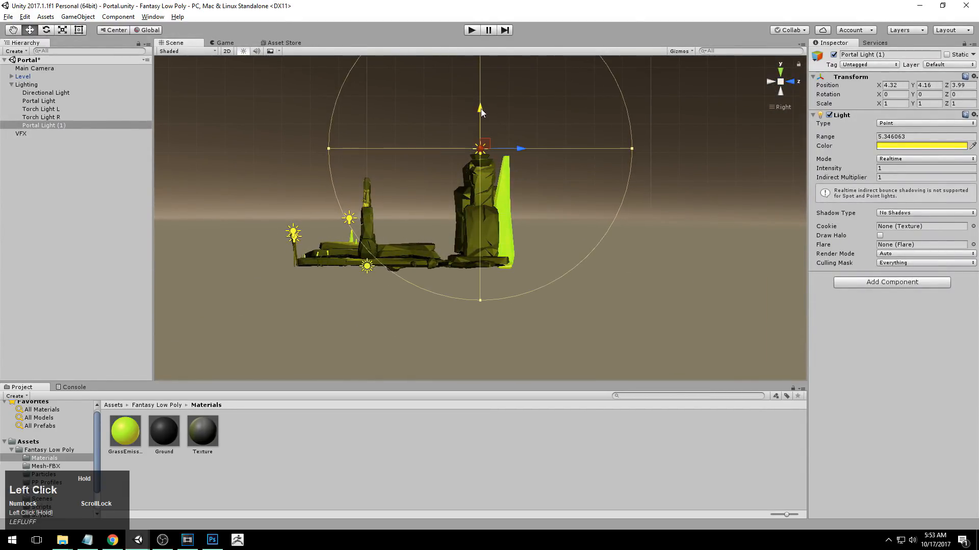
{"action": "left_click_drag", "start_coordinate": [514, 149], "coordinate": [517, 149]}
{"action": "left_click_drag", "start_coordinate": [407, 214], "coordinate": [683, 244], "text": "alt"}
{"action": "right_click_drag", "start_coordinate": [683, 244], "coordinate": [836, 214], "text": "alt"}
{"action": "middle_click_drag", "start_coordinate": [535, 224], "coordinate": [533, 252], "text": "alt"}
{"action": "left_click_drag", "start_coordinate": [533, 251], "coordinate": [559, 224], "text": "alt"}
{"action": "right_click_drag", "start_coordinate": [559, 224], "coordinate": [466, 212], "text": "alt"}
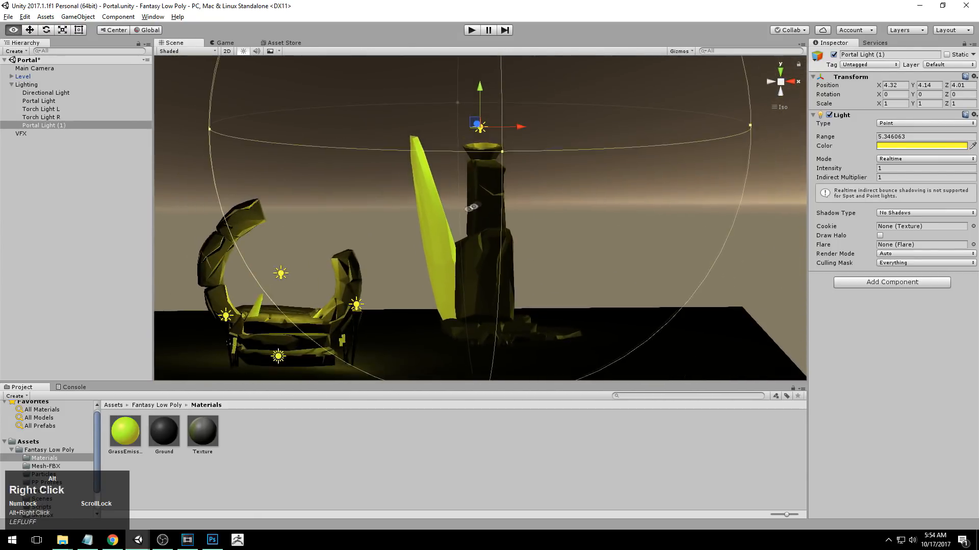
{"action": "middle_click_drag", "start_coordinate": [604, 208], "coordinate": [599, 234], "text": "alt"}
{"action": "left_click_drag", "start_coordinate": [599, 235], "coordinate": [560, 213], "text": "alt"}
{"action": "left_click_drag", "start_coordinate": [657, 175], "coordinate": [535, 188], "text": "alt"}
{"action": "left_click_drag", "start_coordinate": [471, 121], "coordinate": [576, 156]}
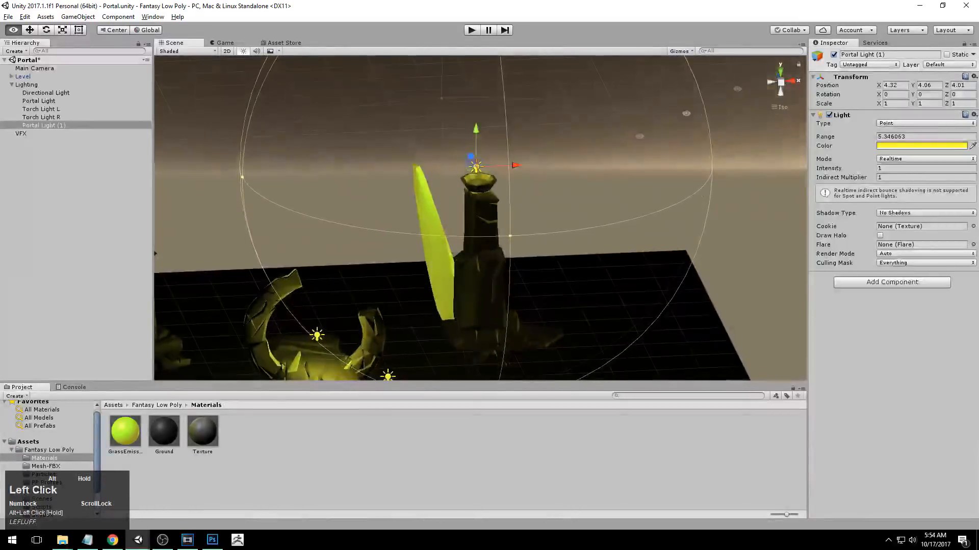
Reduce the right pillar light's range to about 3.4.
{"action": "left_click", "coordinate": [791, 83]}
{"action": "left_click", "coordinate": [770, 82]}
{"action": "right_click_drag", "start_coordinate": [730, 172], "coordinate": [658, 162], "text": "alt"}
{"action": "left_click_drag", "start_coordinate": [649, 177], "coordinate": [597, 255]}
{"action": "key", "text": "ctrl+z"}
{"action": "middle_click_drag", "start_coordinate": [597, 255], "coordinate": [539, 190]}
Duplicate the right pillar light and place the copy on top of the left pillar, at about X -3.92 and Z 3.98.
{"action": "key", "text": "ctrl+d"}
{"action": "left_click_drag", "start_coordinate": [554, 139], "coordinate": [290, 135]}
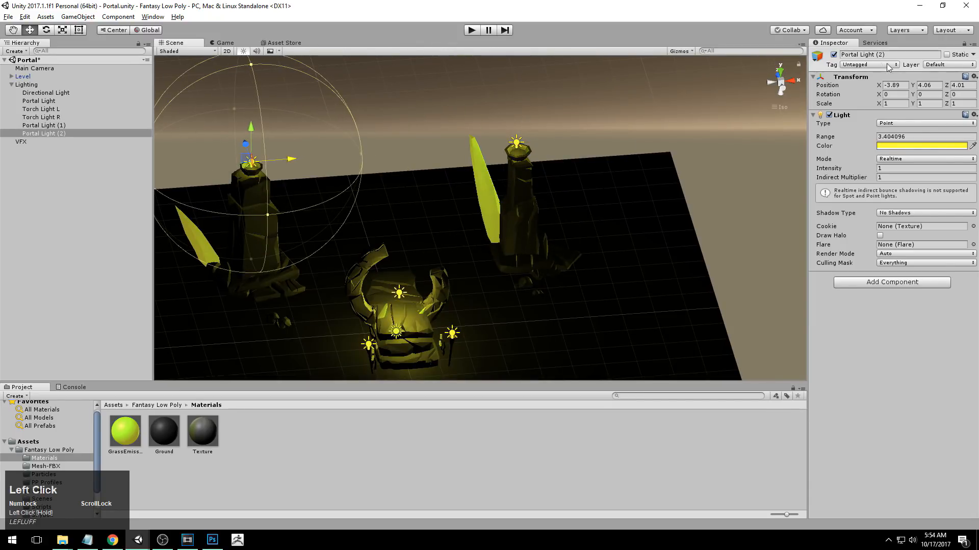
{"action": "left_click", "coordinate": [797, 83]}
{"action": "left_click", "coordinate": [770, 80]}
{"action": "middle_click_drag", "start_coordinate": [204, 229], "coordinate": [348, 239]}
{"action": "right_click_drag", "start_coordinate": [348, 239], "coordinate": [408, 224], "text": "alt"}
{"action": "middle_click_drag", "start_coordinate": [408, 224], "coordinate": [383, 198]}
{"action": "left_click_drag", "start_coordinate": [411, 131], "coordinate": [406, 134]}
{"action": "left_click", "coordinate": [769, 82]}
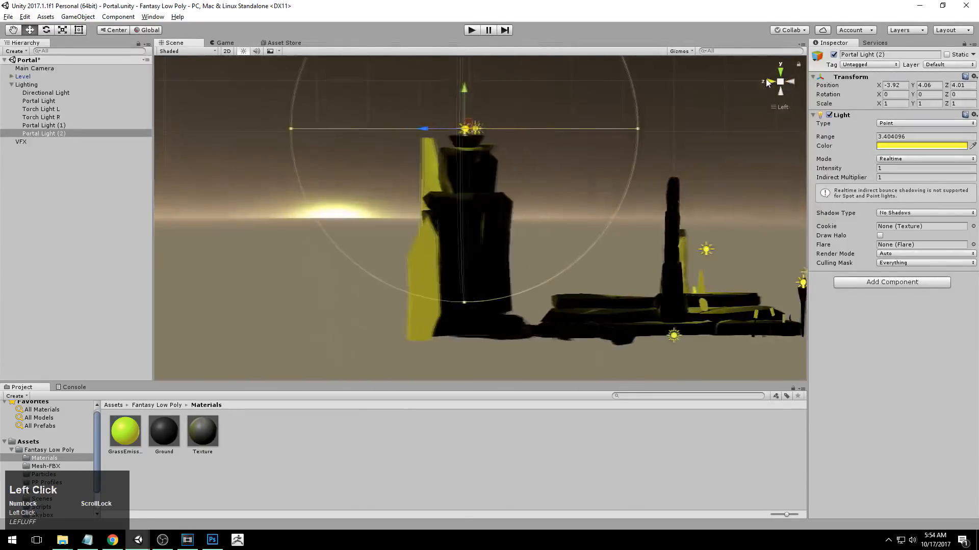
{"action": "left_click_drag", "start_coordinate": [430, 130], "coordinate": [433, 130]}
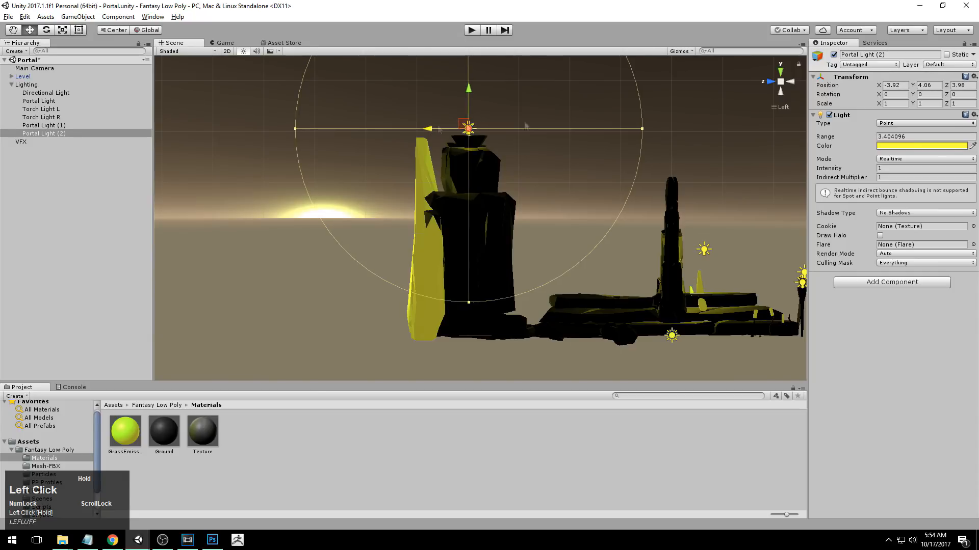
Examine the portal and both pillar lights together from the front.
{"action": "left_click", "coordinate": [771, 82]}
{"action": "left_click_drag", "start_coordinate": [697, 198], "coordinate": [504, 237], "text": "alt"}
{"action": "scroll", "coordinate": [474, 260], "scroll_direction": "down", "scroll_amount": 5, "text": "alt"}
{"action": "middle_click_drag", "start_coordinate": [505, 237], "coordinate": [512, 229], "text": "alt"}
{"action": "left_click_drag", "start_coordinate": [513, 229], "coordinate": [530, 230], "text": "alt"}
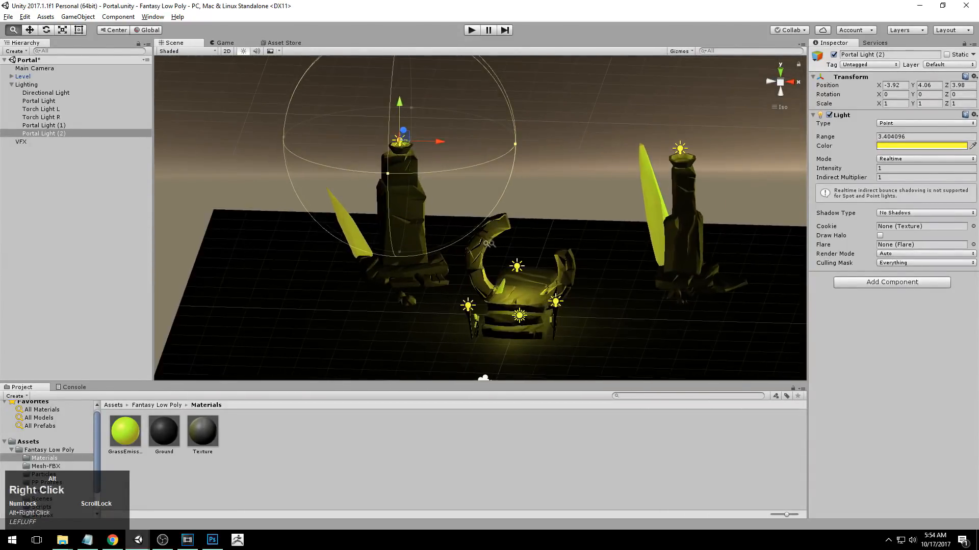
{"action": "right_click_drag", "start_coordinate": [530, 231], "coordinate": [537, 238], "text": "alt"}
{"action": "middle_click_drag", "start_coordinate": [537, 237], "coordinate": [526, 247], "text": "alt"}
{"action": "left_click_drag", "start_coordinate": [526, 246], "coordinate": [543, 244], "text": "alt"}
Rename the left pillar's light Pillar Light L.
{"action": "left_click", "coordinate": [45, 133]}
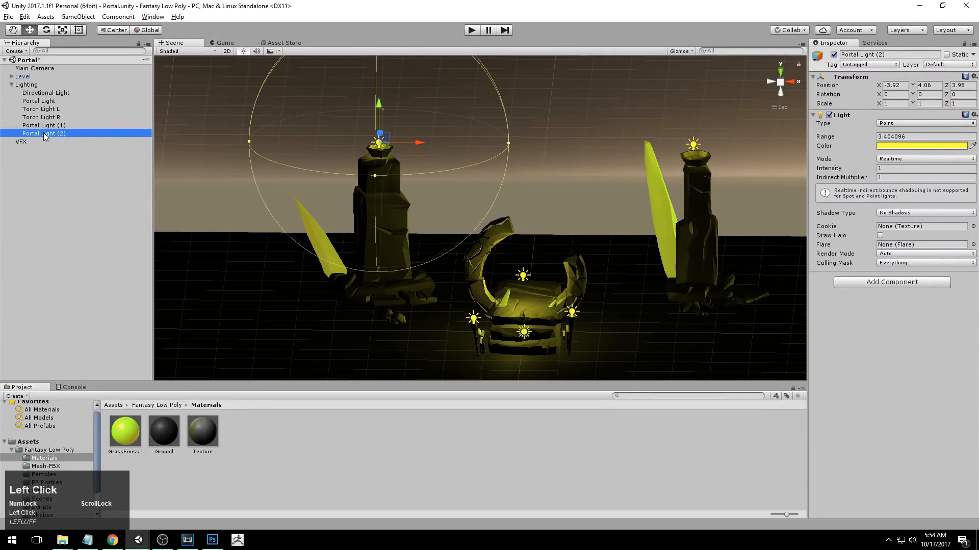
{"action": "left_click", "coordinate": [45, 133]}
{"action": "key", "text": "BackSpace"}
{"action": "key", "text": "BackSpace"}
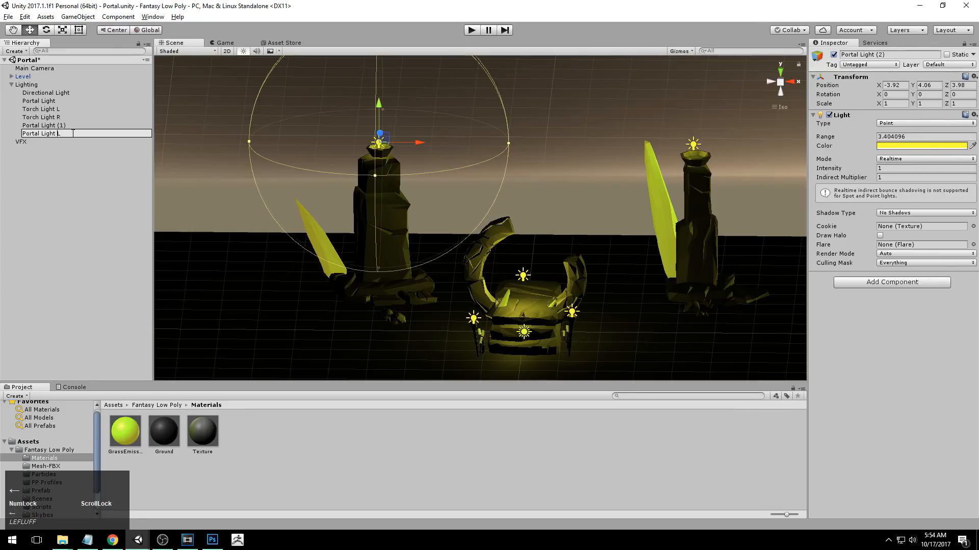
{"action": "key", "text": "BackSpace"}
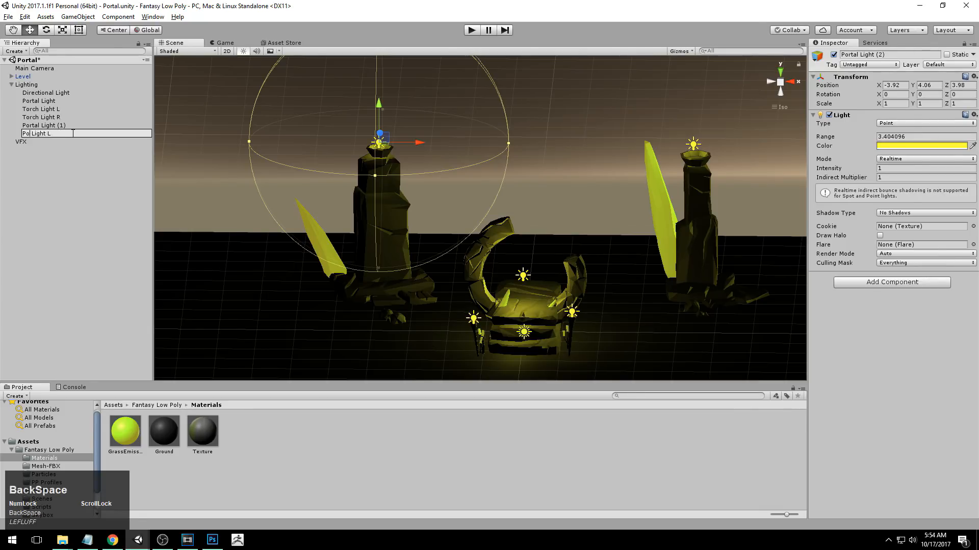
{"action": "type", "text": "illar"}
{"action": "key", "text": "Return"}
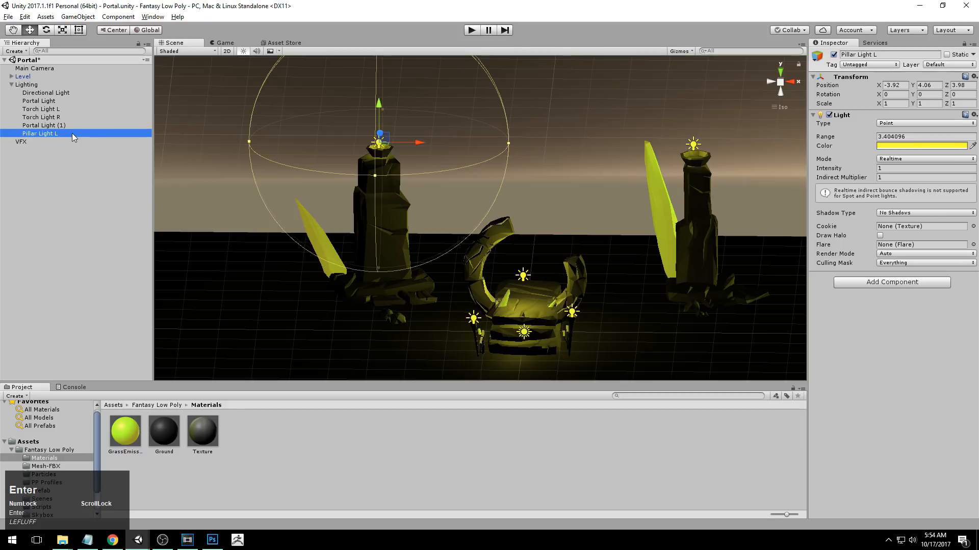
Rename the right pillar's light Pillar Light R.
{"action": "left_click", "coordinate": [53, 126]}
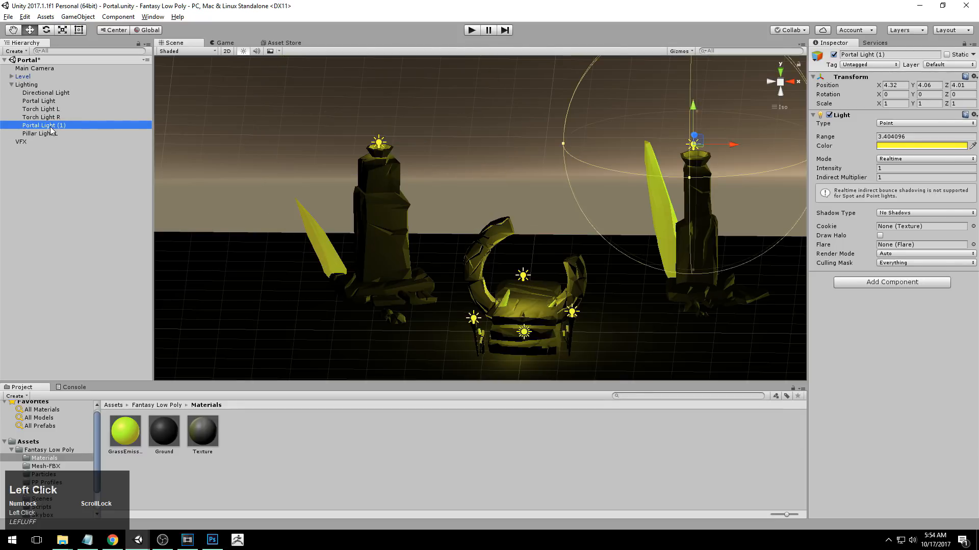
{"action": "left_click", "coordinate": [54, 126]}
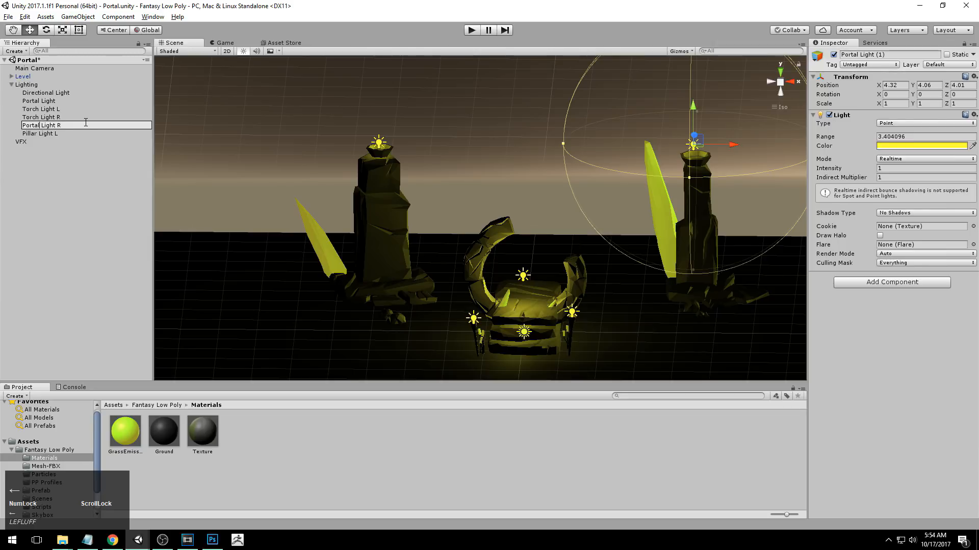
{"action": "key", "text": "BackSpace"}
{"action": "key", "text": "BackSpace"}
{"action": "type", "text": "illar"}
{"action": "key", "text": "Return"}
Try different intensities on Pillar Light R and set it to 1.5.
{"action": "right_click_drag", "start_coordinate": [612, 301], "coordinate": [580, 307], "text": "alt"}
{"action": "middle_click_drag", "start_coordinate": [580, 307], "coordinate": [556, 301], "text": "alt"}
{"action": "left_click_drag", "start_coordinate": [556, 300], "coordinate": [571, 260], "text": "alt"}
{"action": "right_click_drag", "start_coordinate": [571, 260], "coordinate": [609, 258], "text": "alt"}
{"action": "middle_click_drag", "start_coordinate": [609, 258], "coordinate": [598, 243], "text": "alt"}
{"action": "left_click_drag", "start_coordinate": [598, 243], "coordinate": [614, 268], "text": "alt"}
{"action": "right_click_drag", "start_coordinate": [614, 267], "coordinate": [662, 255], "text": "alt"}
{"action": "middle_click_drag", "start_coordinate": [775, 227], "coordinate": [763, 234], "text": "alt"}
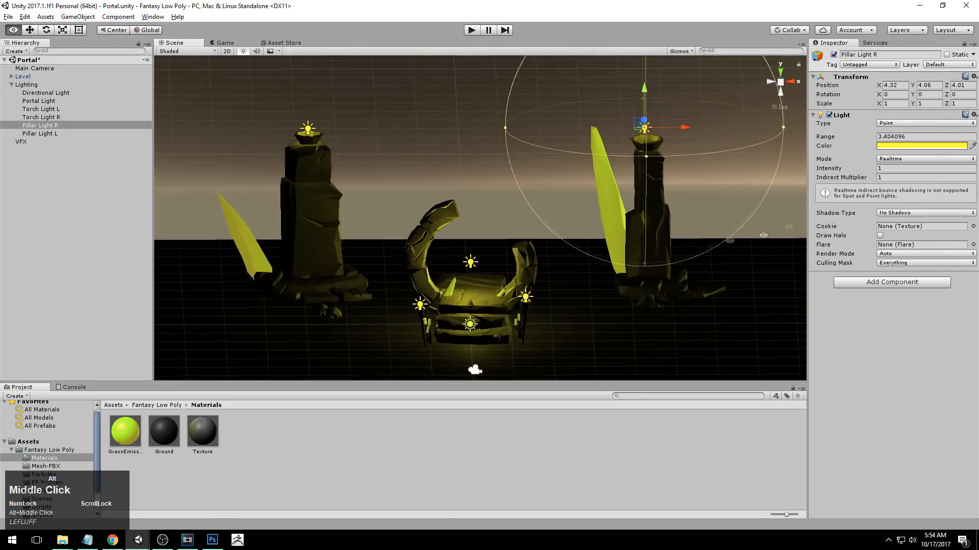
{"action": "left_click_drag", "start_coordinate": [877, 169], "coordinate": [852, 169]}
{"action": "left_click_drag", "start_coordinate": [775, 170], "coordinate": [873, 175]}
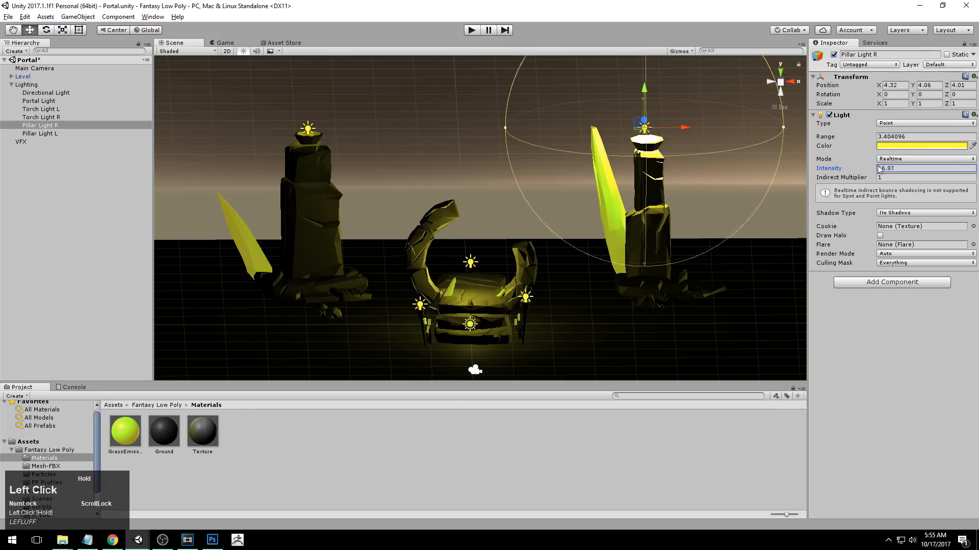
{"action": "left_click_drag", "start_coordinate": [706, 170], "coordinate": [619, 174]}
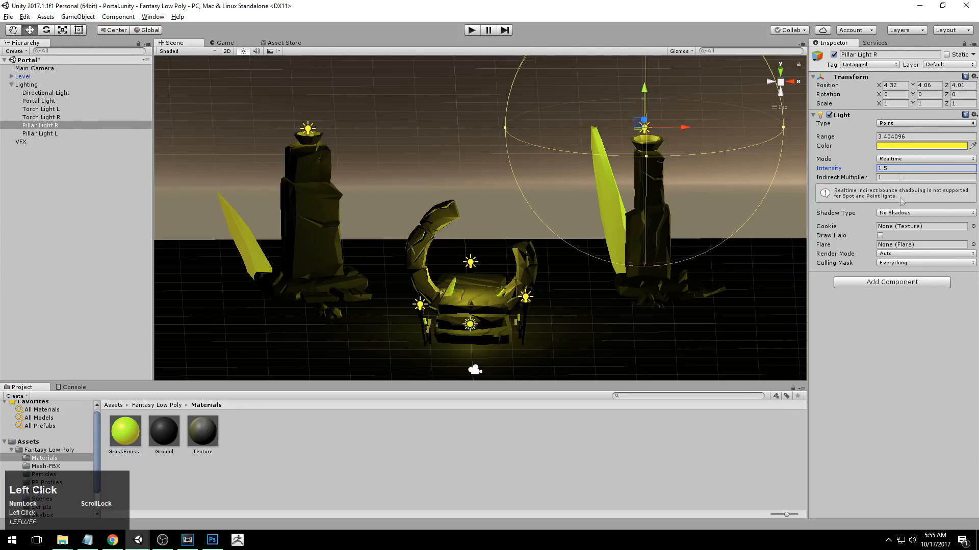
Set the intensity of Pillar Light L to 1.6.
{"action": "left_click", "coordinate": [44, 133]}
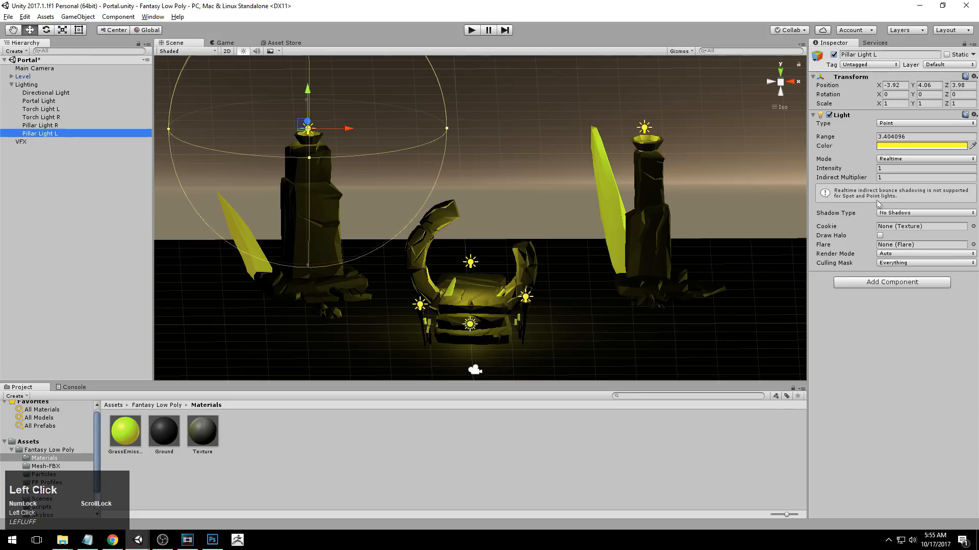
{"action": "left_click", "coordinate": [884, 169]}
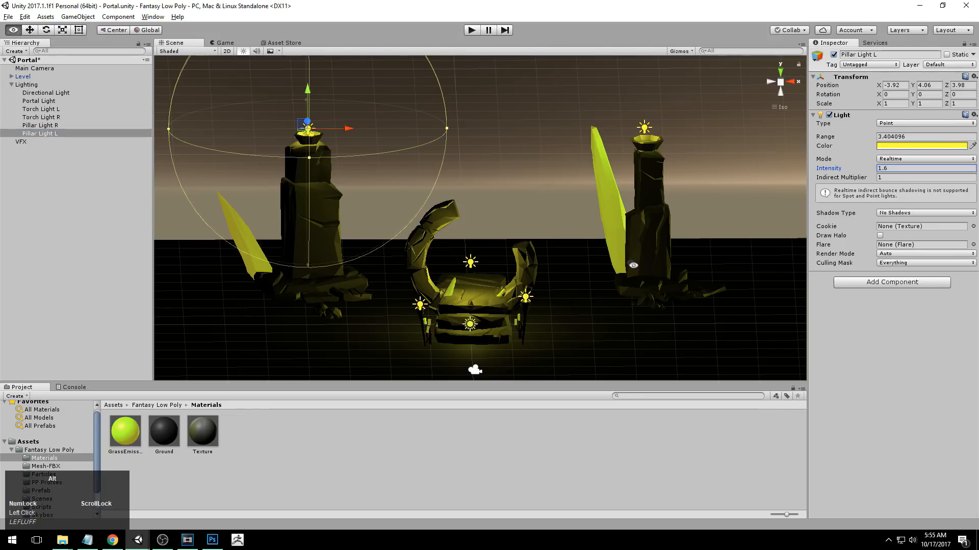
{"action": "left_click_drag", "start_coordinate": [535, 219], "coordinate": [550, 224], "text": "alt"}
{"action": "middle_click_drag", "start_coordinate": [550, 224], "coordinate": [544, 165], "text": "alt"}
{"action": "right_click_drag", "start_coordinate": [544, 164], "coordinate": [555, 166], "text": "alt"}
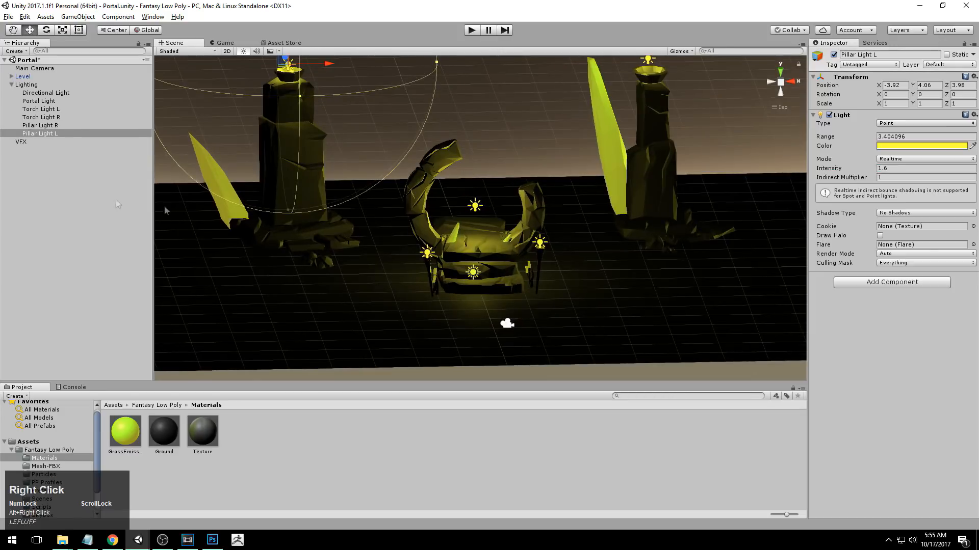
Select Torch Light L and examine the left torch beside the portal stairs up close.
{"action": "left_click", "coordinate": [38, 110]}
{"action": "right_click_drag", "start_coordinate": [326, 225], "coordinate": [479, 243], "text": "alt"}
{"action": "middle_click_drag", "start_coordinate": [479, 242], "coordinate": [556, 168], "text": "alt"}
{"action": "right_click_drag", "start_coordinate": [556, 168], "coordinate": [466, 198], "text": "alt"}
{"action": "middle_click_drag", "start_coordinate": [465, 197], "coordinate": [464, 177], "text": "alt"}
{"action": "right_click_drag", "start_coordinate": [464, 176], "coordinate": [474, 179], "text": "alt"}
{"action": "left_click_drag", "start_coordinate": [474, 178], "coordinate": [499, 193], "text": "alt"}
{"action": "right_click_drag", "start_coordinate": [499, 194], "coordinate": [444, 216], "text": "alt"}
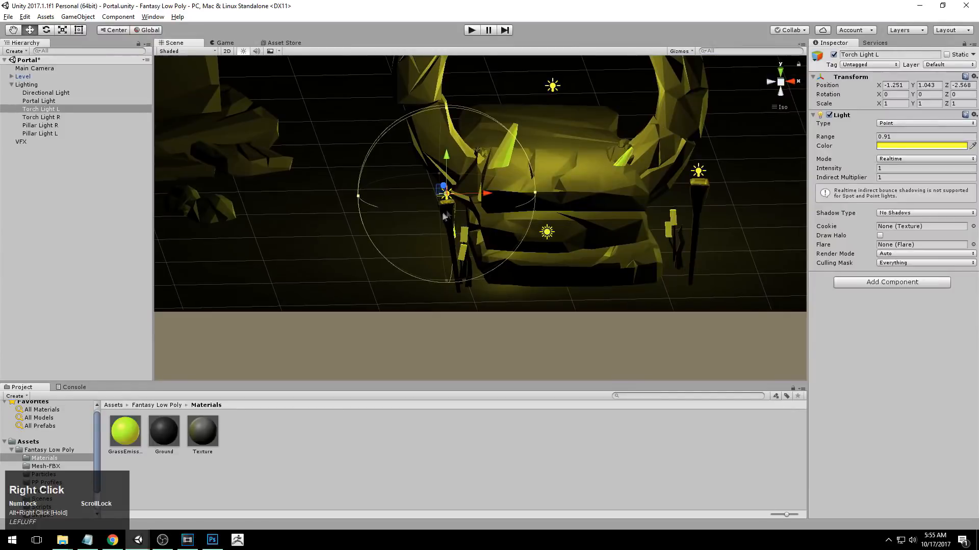
Collapse the Level group and set the intensity of Torch Light L to 1.72.
{"action": "left_click", "coordinate": [449, 219]}
{"action": "left_click", "coordinate": [449, 219]}
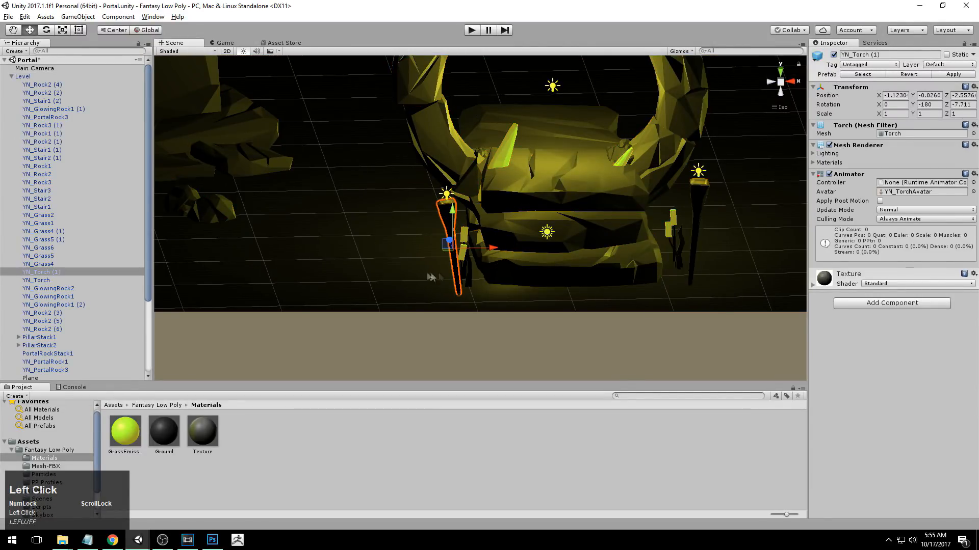
{"action": "right_click_drag", "start_coordinate": [431, 277], "coordinate": [547, 207], "text": "alt"}
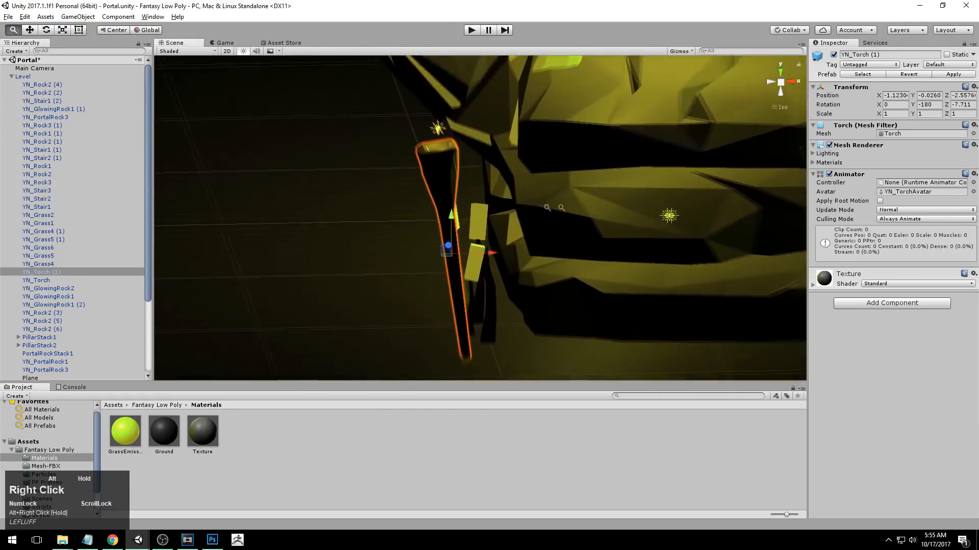
{"action": "left_click_drag", "start_coordinate": [547, 207], "coordinate": [254, 178], "text": "alt"}
{"action": "left_click", "coordinate": [11, 76]}
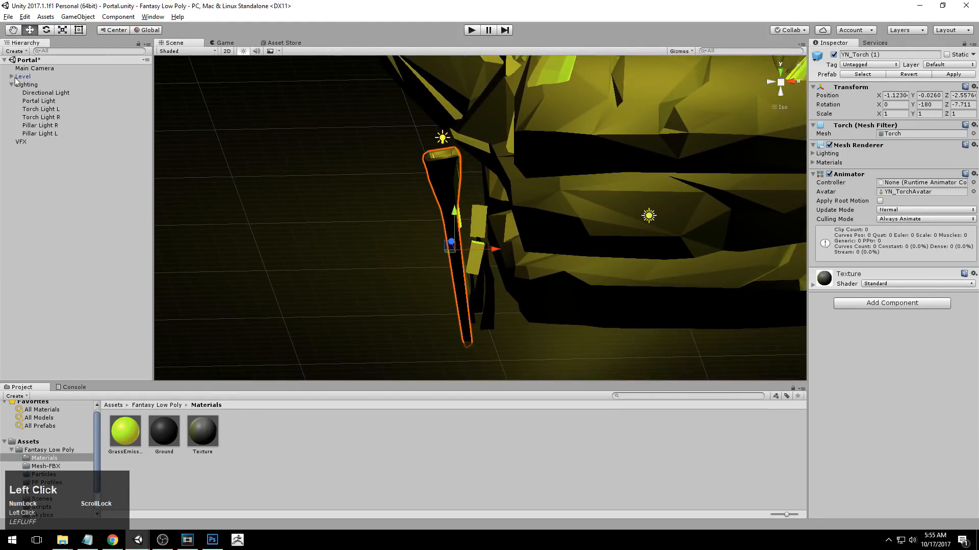
{"action": "left_click", "coordinate": [51, 109]}
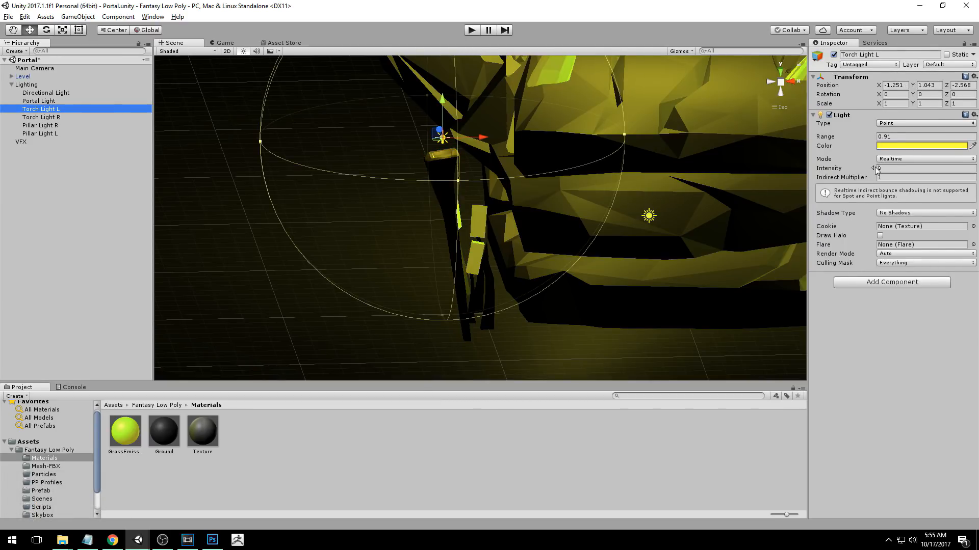
{"action": "left_click_drag", "start_coordinate": [876, 169], "coordinate": [891, 170]}
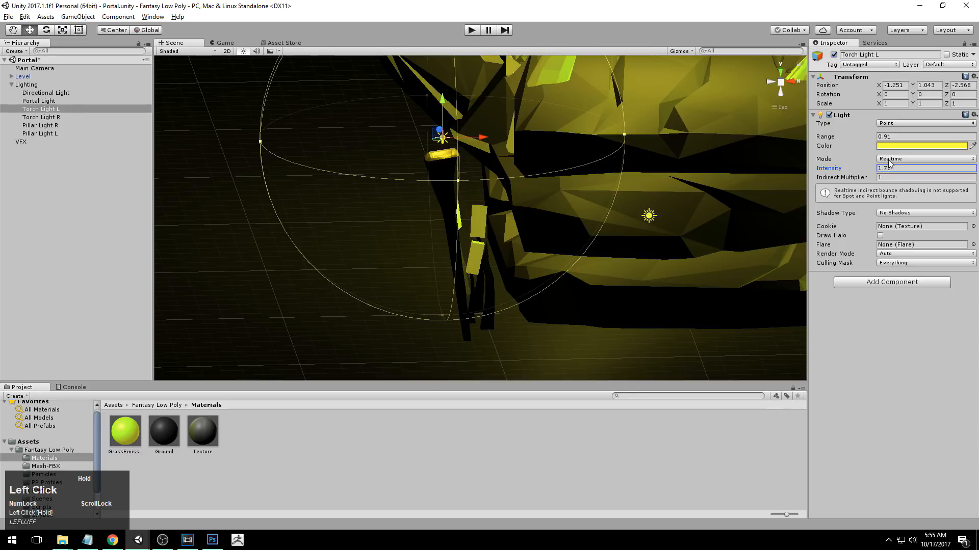
Raise Torch Light L slightly to about Y 1.056 and enlarge its range to about 1.26.
{"action": "left_click_drag", "start_coordinate": [451, 223], "coordinate": [600, 207], "text": "alt"}
{"action": "mouse_move", "coordinate": [455, 113]}
{"action": "left_mouse_down"}
{"action": "mouse_move", "coordinate": [456, 79]}
{"action": "mouse_move", "coordinate": [454, 107]}
{"action": "left_mouse_up"}
{"action": "middle_click_drag", "start_coordinate": [456, 168], "coordinate": [372, 208], "text": "alt"}
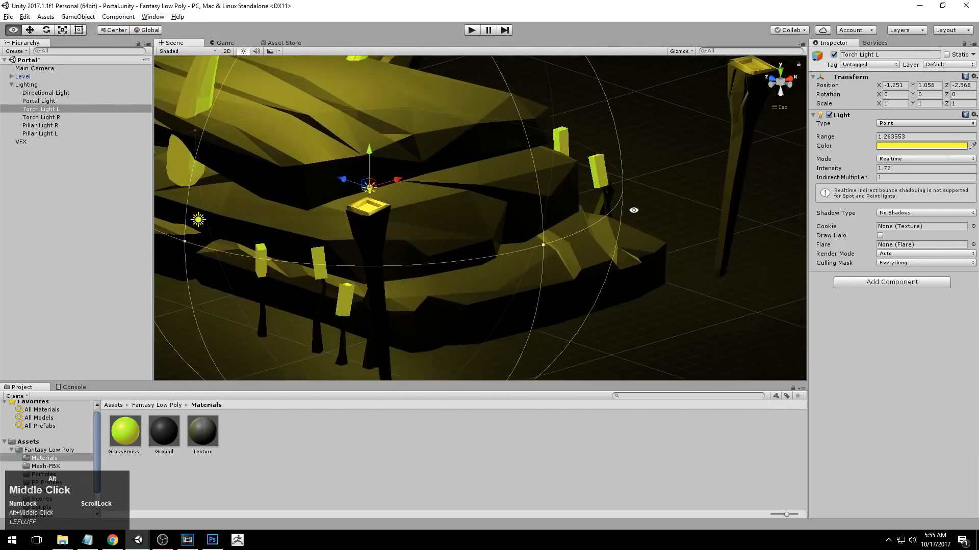
Set the intensity of Torch Light R to 1.41.
{"action": "left_click_drag", "start_coordinate": [459, 224], "coordinate": [326, 219], "text": "alt"}
{"action": "middle_click_drag", "start_coordinate": [655, 243], "coordinate": [366, 274], "text": "alt"}
{"action": "middle_click_drag", "start_coordinate": [491, 250], "coordinate": [500, 153], "text": "alt"}
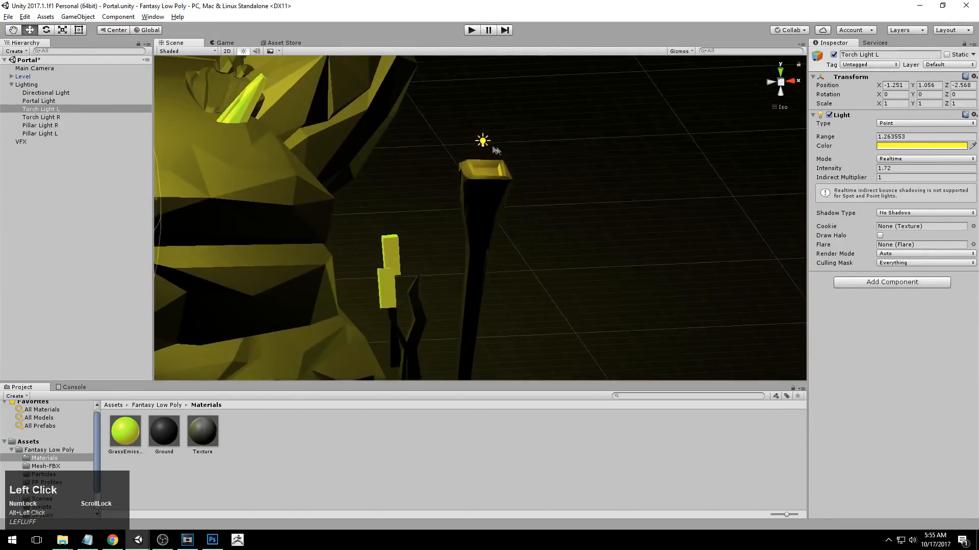
{"action": "left_click", "coordinate": [483, 142]}
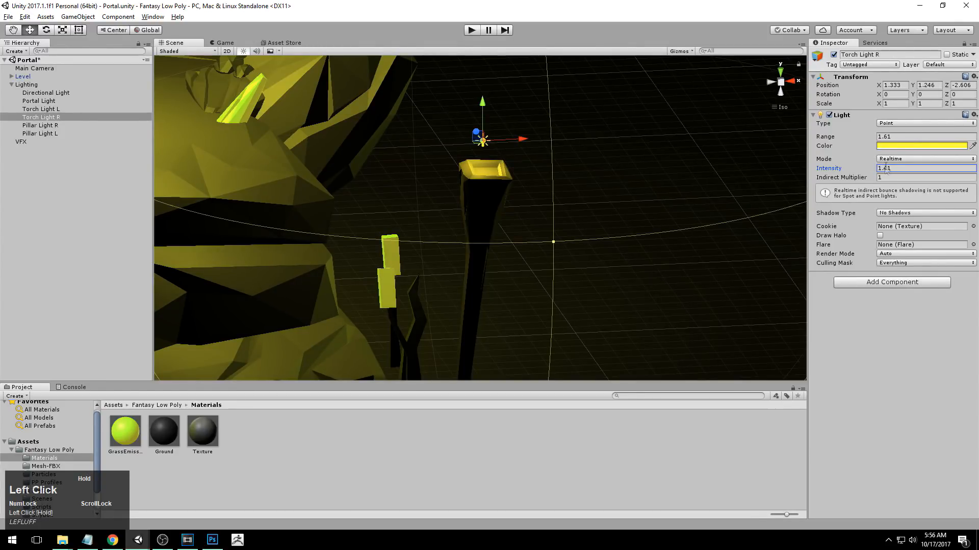
{"action": "right_click_drag", "start_coordinate": [433, 200], "coordinate": [395, 203], "text": "alt"}
{"action": "left_click_drag", "start_coordinate": [396, 203], "coordinate": [516, 251], "text": "alt"}
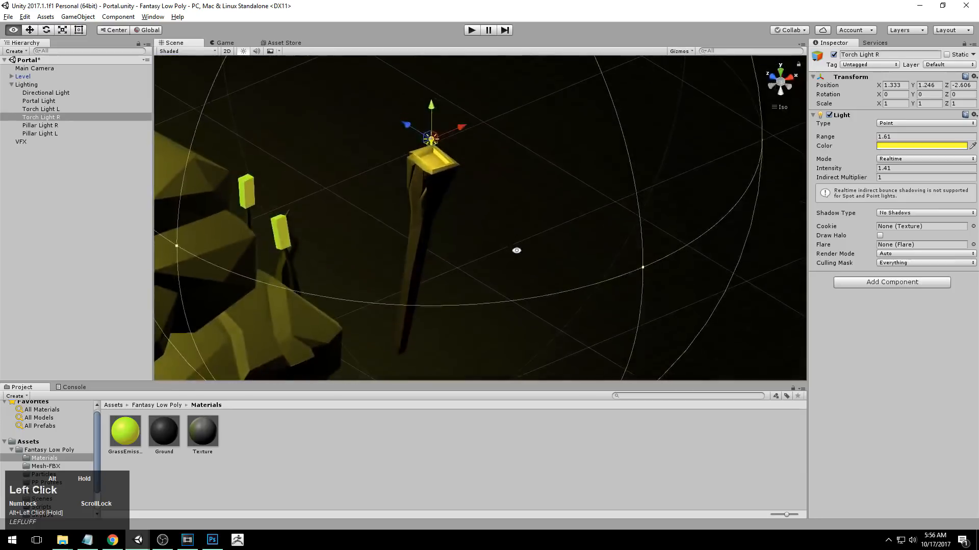
{"action": "right_click_drag", "start_coordinate": [517, 250], "coordinate": [419, 140], "text": "alt"}
Move Torch Light R forward to about Z -2.77 and check its position over the torch from several angles.
{"action": "left_click_drag", "start_coordinate": [411, 139], "coordinate": [429, 151]}
{"action": "left_click_drag", "start_coordinate": [673, 231], "coordinate": [515, 227], "text": "alt"}
{"action": "right_click_drag", "start_coordinate": [514, 227], "coordinate": [635, 195], "text": "alt"}
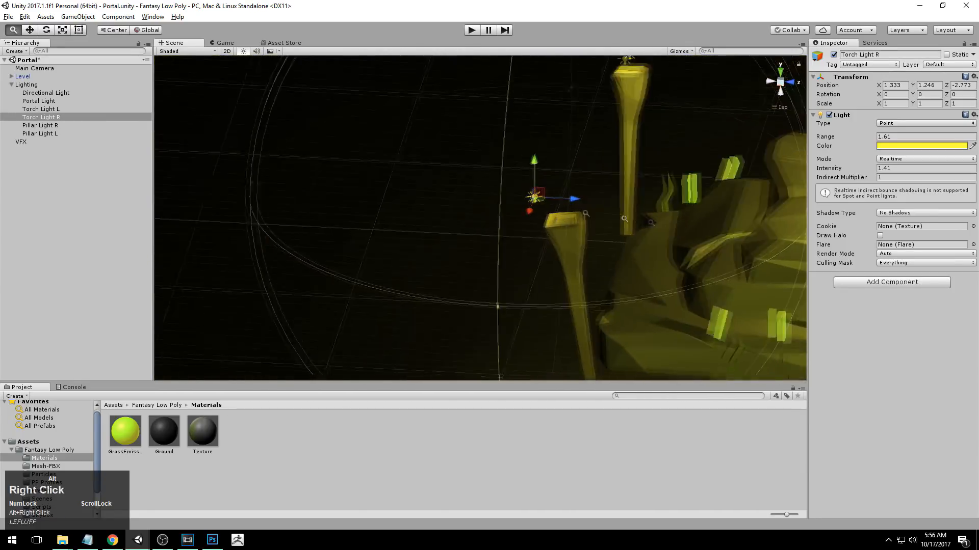
{"action": "left_click_drag", "start_coordinate": [636, 195], "coordinate": [589, 195], "text": "alt"}
{"action": "right_click_drag", "start_coordinate": [589, 195], "coordinate": [702, 216], "text": "alt"}
{"action": "middle_click_drag", "start_coordinate": [644, 276], "coordinate": [612, 251], "text": "alt"}
{"action": "left_click_drag", "start_coordinate": [612, 251], "coordinate": [414, 168], "text": "alt"}
{"action": "left_click_drag", "start_coordinate": [542, 274], "coordinate": [515, 352], "text": "alt"}
{"action": "middle_click_drag", "start_coordinate": [515, 352], "coordinate": [547, 291], "text": "alt"}
{"action": "left_click_drag", "start_coordinate": [548, 291], "coordinate": [554, 206], "text": "alt"}
{"action": "left_click_drag", "start_coordinate": [583, 277], "coordinate": [448, 163], "text": "alt"}
Set the intensity of Torch Light R to 2.05 and fine-tune its position to about Y 1.271 and Z -2.809.
{"action": "mouse_move", "coordinate": [547, 141]}
{"action": "left_mouse_down"}
{"action": "mouse_move", "coordinate": [526, 144]}
{"action": "mouse_move", "coordinate": [540, 142]}
{"action": "left_mouse_up"}
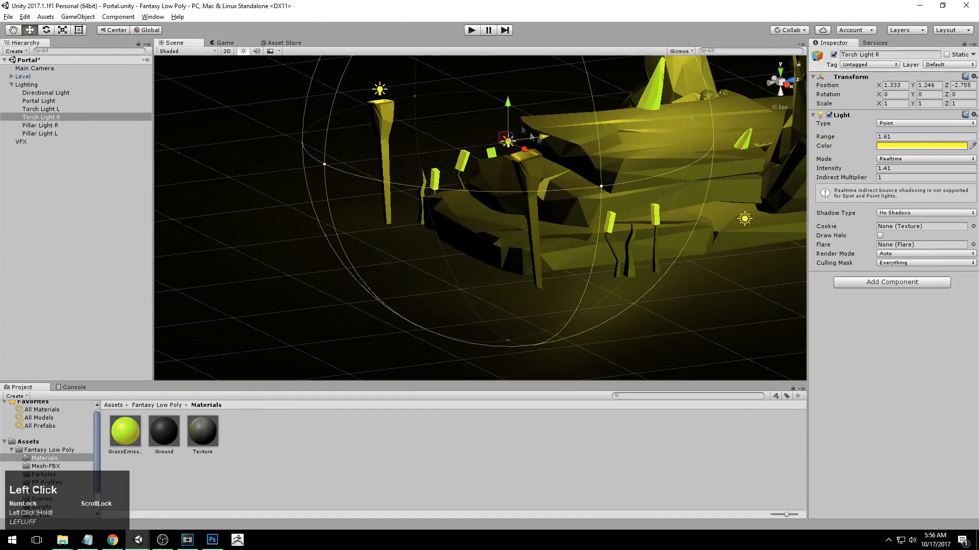
{"action": "left_click_drag", "start_coordinate": [509, 105], "coordinate": [511, 105]}
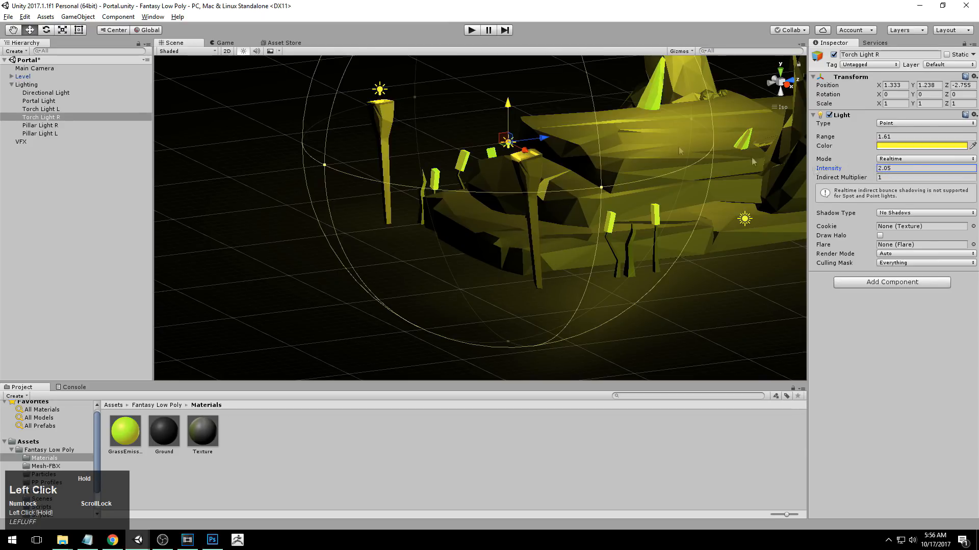
{"action": "left_click_drag", "start_coordinate": [540, 135], "coordinate": [544, 137]}
{"action": "left_click_drag", "start_coordinate": [511, 101], "coordinate": [511, 97]}
{"action": "left_click_drag", "start_coordinate": [547, 133], "coordinate": [537, 135]}
Move Torch Light L forward to about Z -2.721 and check it against the left torch.
{"action": "left_click_drag", "start_coordinate": [421, 162], "coordinate": [561, 184], "text": "alt"}
{"action": "middle_click_drag", "start_coordinate": [351, 242], "coordinate": [472, 258], "text": "alt"}
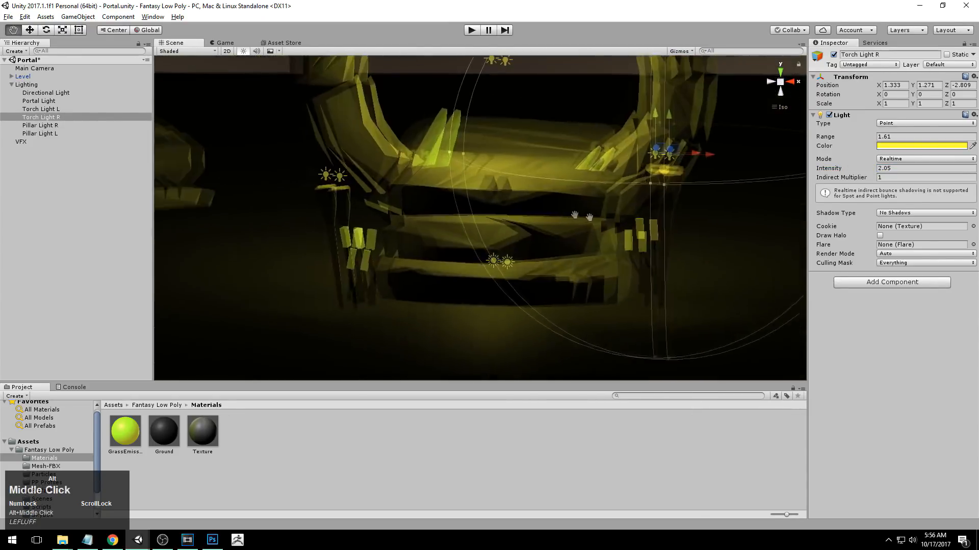
{"action": "right_click_drag", "start_coordinate": [472, 258], "coordinate": [551, 216], "text": "alt"}
{"action": "left_click_drag", "start_coordinate": [551, 216], "coordinate": [469, 202], "text": "alt"}
{"action": "left_click", "coordinate": [411, 169]}
{"action": "left_click_drag", "start_coordinate": [410, 170], "coordinate": [408, 202], "text": "alt"}
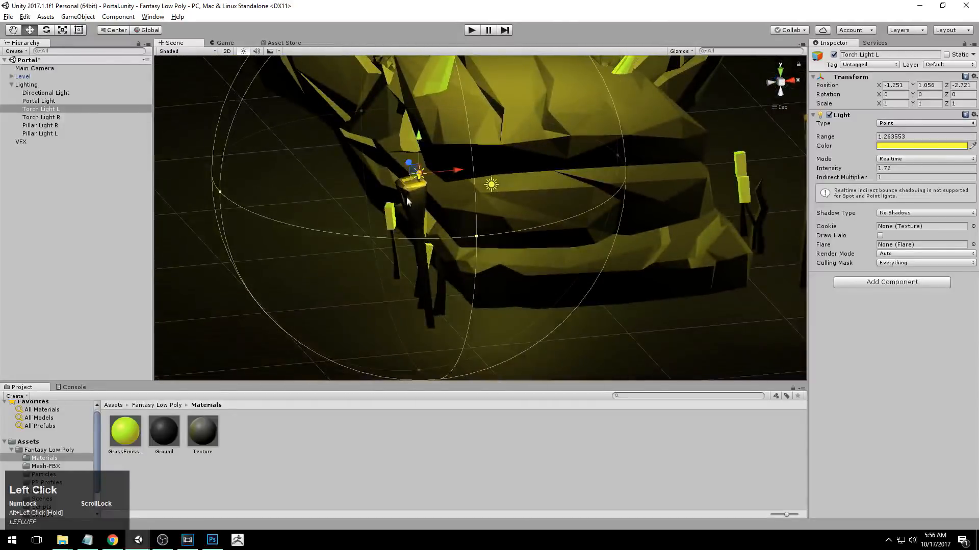
{"action": "right_click_drag", "start_coordinate": [427, 261], "coordinate": [430, 204], "text": "alt"}
{"action": "left_click_drag", "start_coordinate": [759, 204], "coordinate": [620, 198], "text": "alt"}
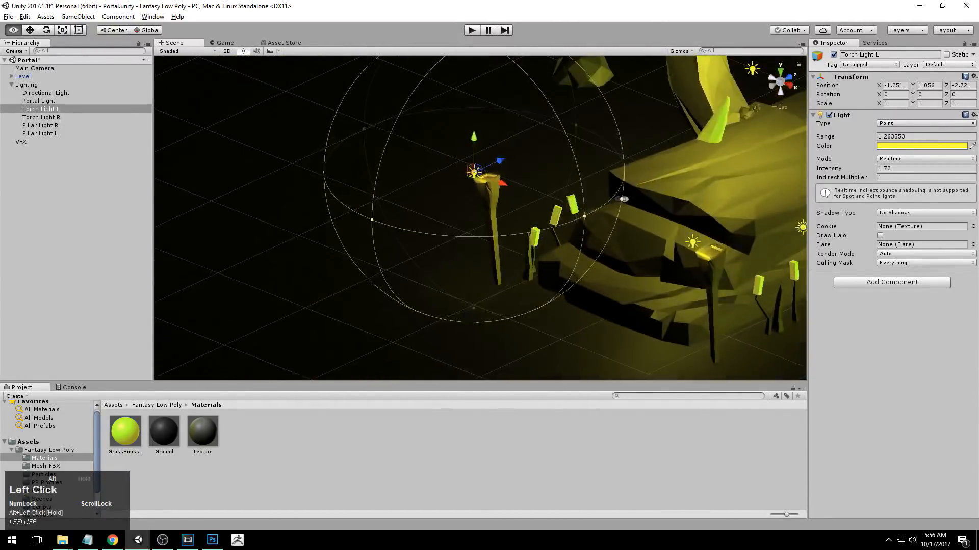
Check Torch Light L over its torch from several angles and nudge it to about Z -2.725.
{"action": "middle_click_drag", "start_coordinate": [612, 199], "coordinate": [564, 226], "text": "alt"}
{"action": "left_click_drag", "start_coordinate": [565, 226], "coordinate": [348, 202], "text": "alt"}
{"action": "right_click_drag", "start_coordinate": [367, 205], "coordinate": [574, 229], "text": "alt"}
{"action": "middle_click_drag", "start_coordinate": [574, 230], "coordinate": [560, 169], "text": "alt"}
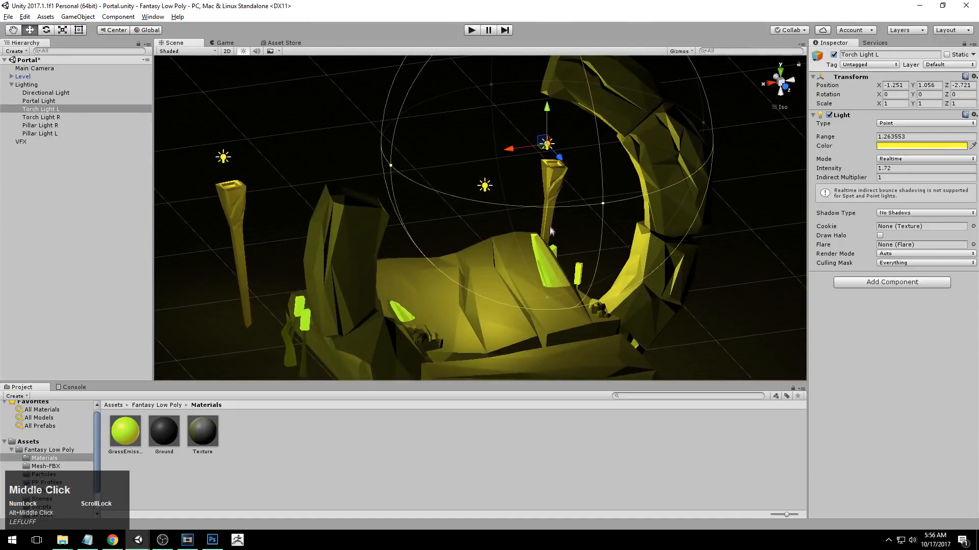
{"action": "left_click_drag", "start_coordinate": [315, 220], "coordinate": [678, 247], "text": "alt"}
{"action": "scroll", "coordinate": [734, 202], "scroll_direction": "down", "scroll_amount": 4}
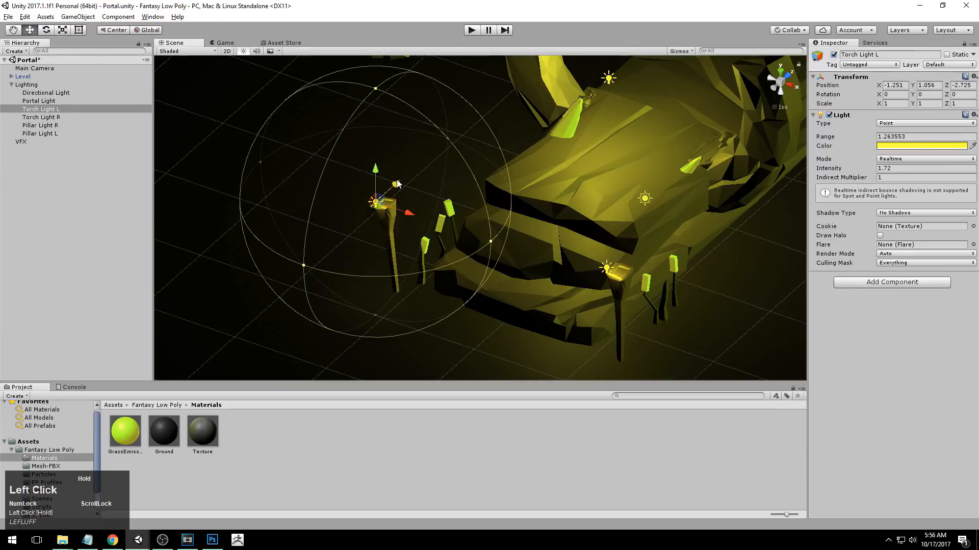
{"action": "left_click_drag", "start_coordinate": [366, 220], "coordinate": [444, 190], "text": "alt"}
Deselect the torch light and examine the whole scene's lighting around the portal and pillars from the back and above.
{"action": "left_click", "coordinate": [117, 209]}
{"action": "scroll", "coordinate": [357, 214], "scroll_direction": "down", "scroll_amount": 4}
{"action": "left_click_drag", "start_coordinate": [357, 214], "coordinate": [408, 112], "text": "alt"}
{"action": "left_click", "coordinate": [794, 82]}
{"action": "left_click", "coordinate": [767, 80]}
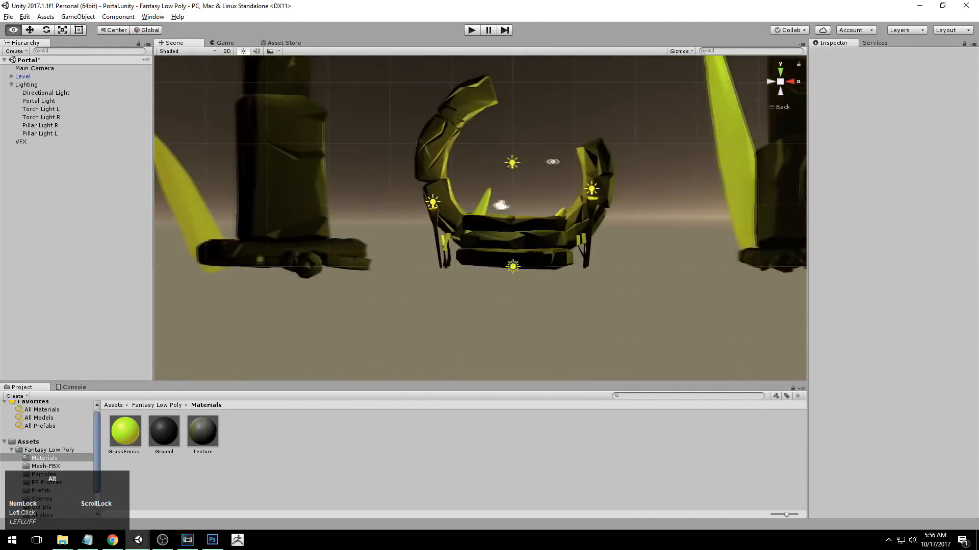
{"action": "middle_click_drag", "start_coordinate": [567, 161], "coordinate": [535, 245], "text": "alt"}
{"action": "right_click_drag", "start_coordinate": [535, 244], "coordinate": [511, 250], "text": "alt"}
{"action": "middle_click_drag", "start_coordinate": [512, 250], "coordinate": [506, 209], "text": "alt"}
{"action": "left_click_drag", "start_coordinate": [507, 209], "coordinate": [593, 196], "text": "alt"}
{"action": "right_click_drag", "start_coordinate": [593, 196], "coordinate": [490, 179], "text": "alt"}
{"action": "left_click_drag", "start_coordinate": [490, 178], "coordinate": [474, 224], "text": "alt"}
{"action": "right_click_drag", "start_coordinate": [474, 224], "coordinate": [770, 172], "text": "alt"}
Set the Directional Light's X rotation to 200.
{"action": "left_click", "coordinate": [66, 94]}
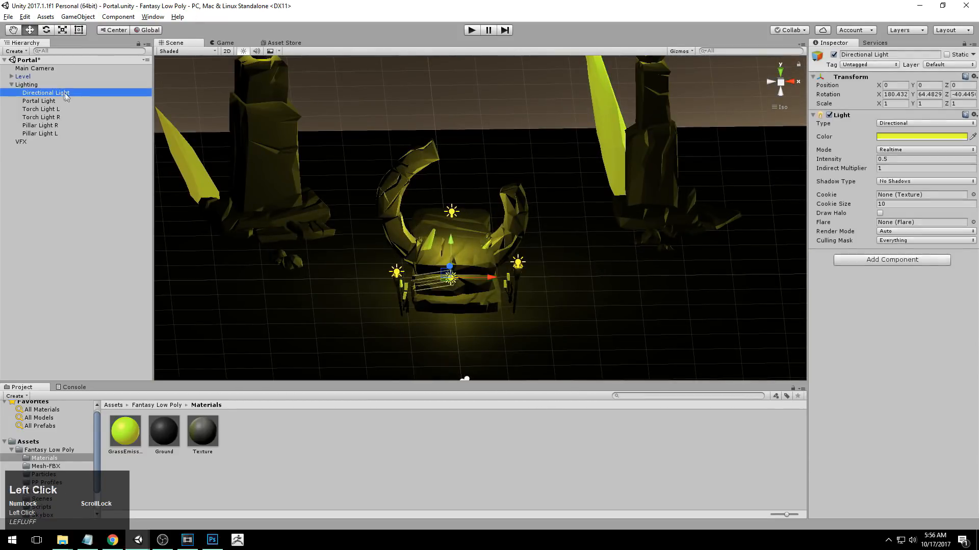
{"action": "left_click_drag", "start_coordinate": [546, 262], "coordinate": [548, 303], "text": "alt"}
{"action": "right_click_drag", "start_coordinate": [548, 303], "coordinate": [525, 273], "text": "alt"}
{"action": "left_click_drag", "start_coordinate": [524, 274], "coordinate": [550, 240], "text": "alt"}
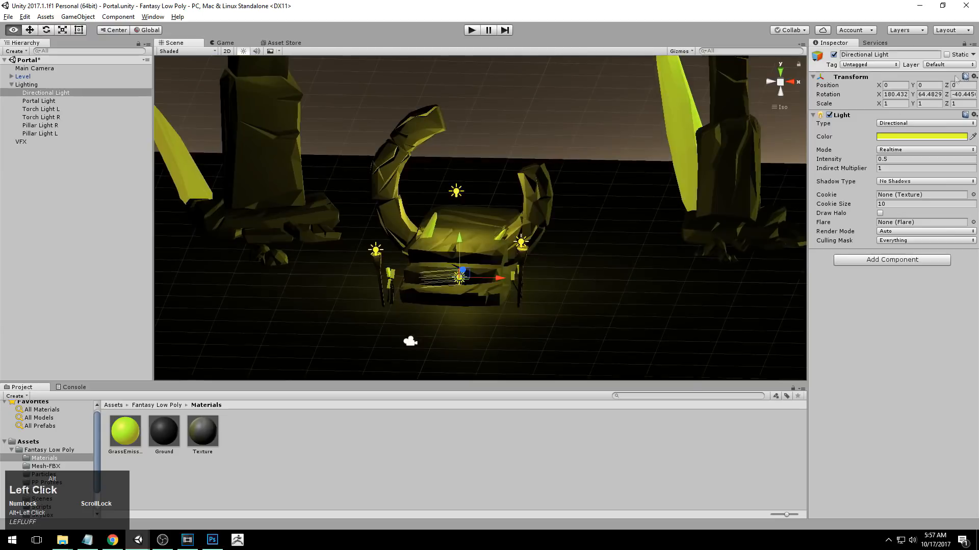
{"action": "left_click_drag", "start_coordinate": [878, 96], "coordinate": [903, 95]}
{"action": "left_click", "coordinate": [899, 94]}
{"action": "type", "text": "200"}
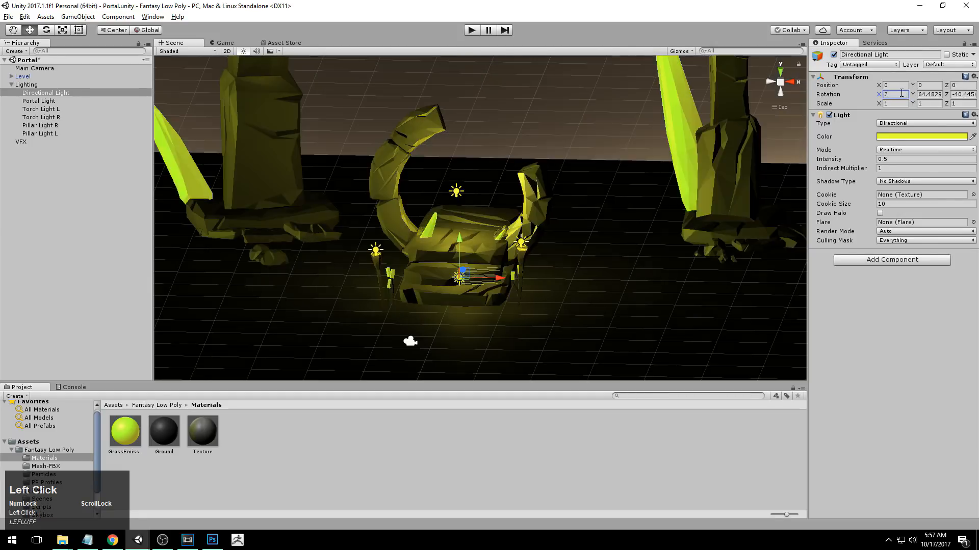
Examine how the rotated directional light falls on the portal, pillars and sky from the side and back views.
{"action": "left_click", "coordinate": [789, 81]}
{"action": "left_click", "coordinate": [771, 83]}
{"action": "right_click_drag", "start_coordinate": [525, 255], "coordinate": [361, 263], "text": "alt"}
{"action": "middle_click_drag", "start_coordinate": [361, 263], "coordinate": [372, 271], "text": "alt"}
{"action": "left_click_drag", "start_coordinate": [372, 271], "coordinate": [775, 119], "text": "alt"}
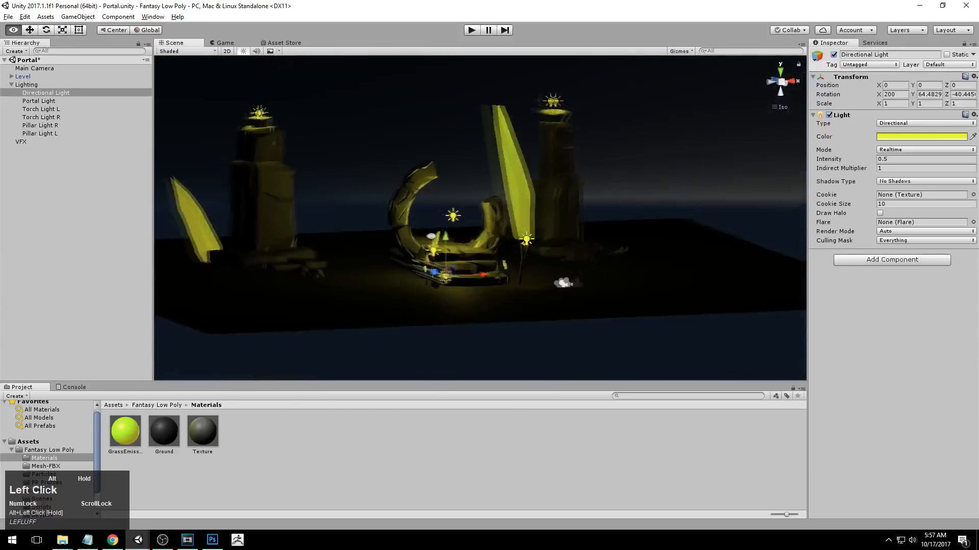
{"action": "left_click", "coordinate": [796, 83]}
{"action": "left_click", "coordinate": [790, 82]}
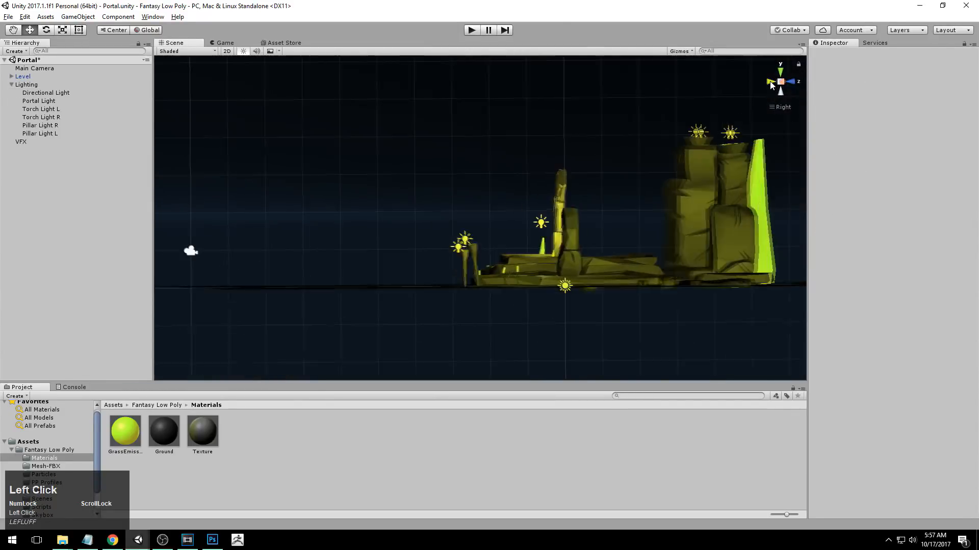
{"action": "left_click", "coordinate": [771, 82]}
{"action": "right_click_drag", "start_coordinate": [495, 197], "coordinate": [577, 185], "text": "alt"}
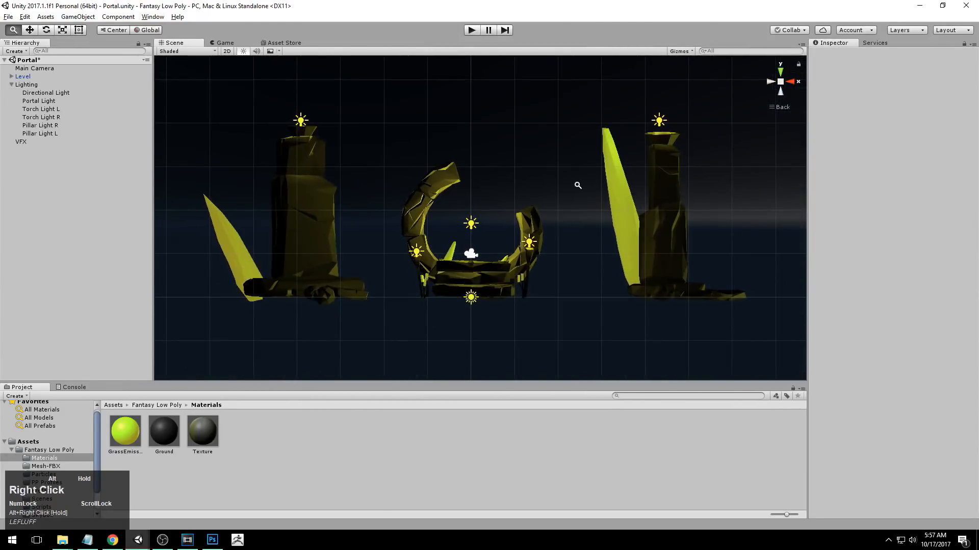